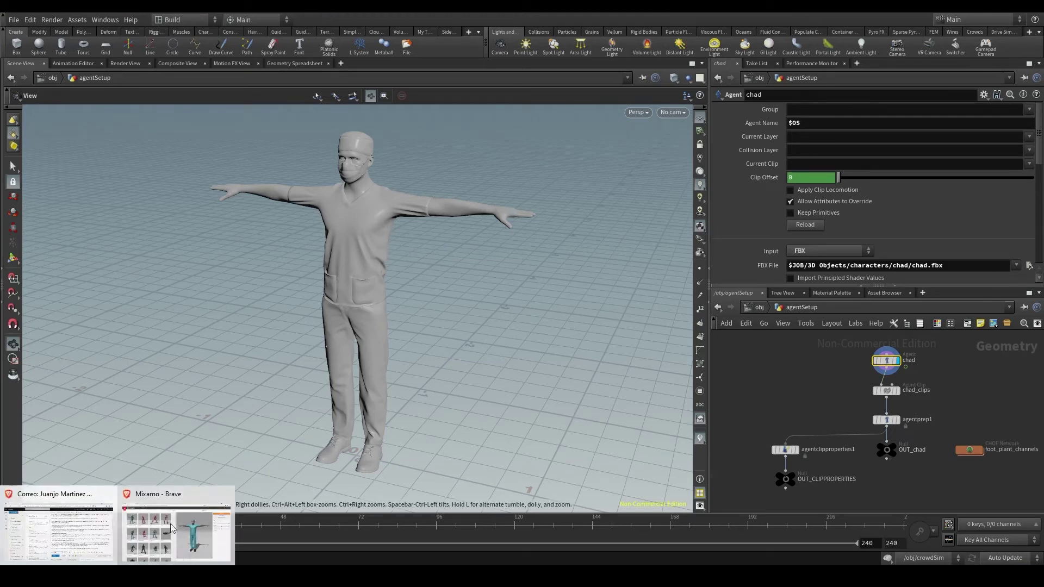
- Browse the Mixamo Animations grid in the browser window
click(171, 523)
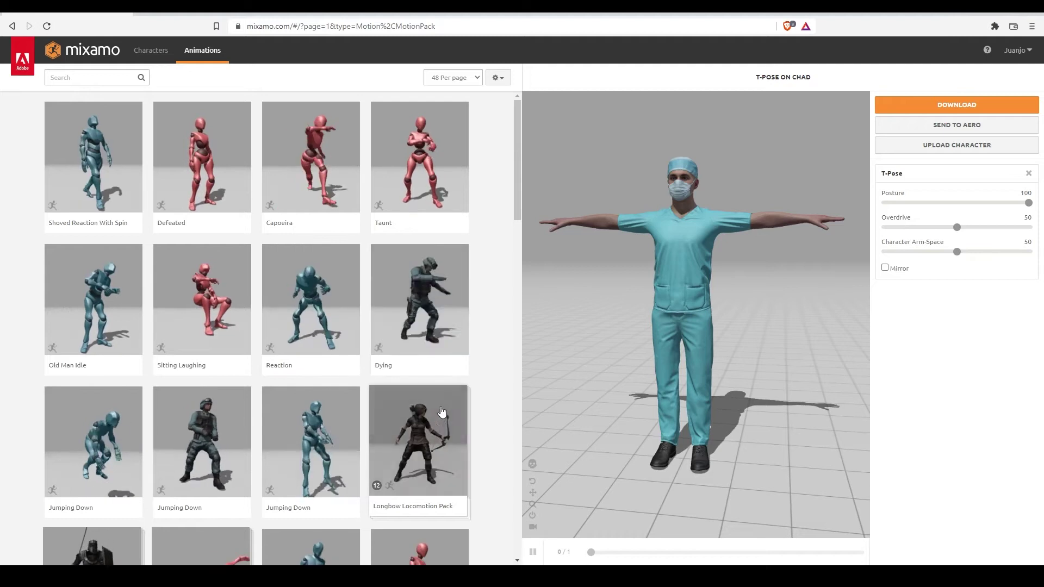
scroll(419, 405, down, 4)
scroll(418, 405, down, 4)
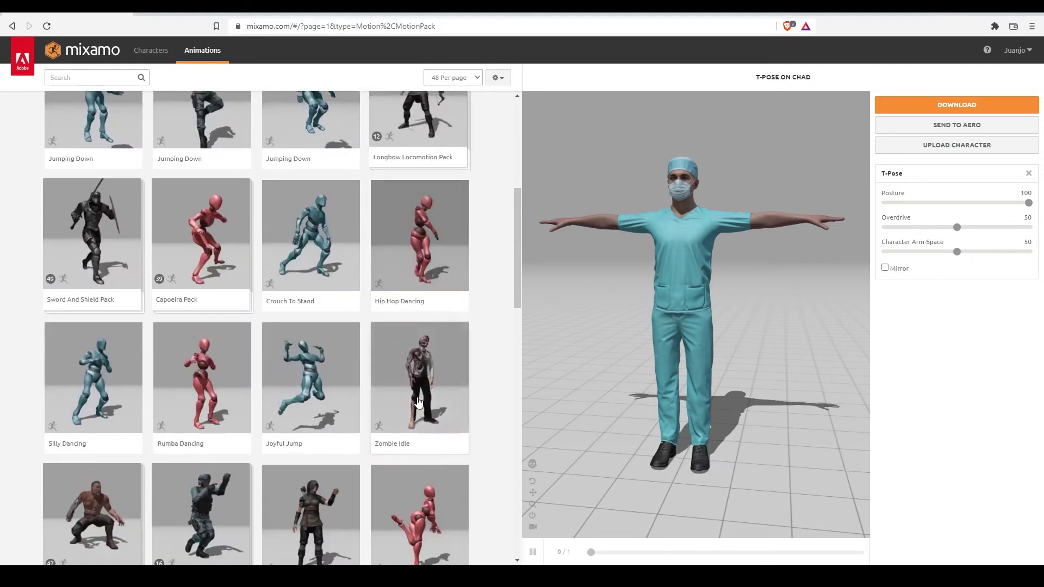
scroll(421, 392, down, 4)
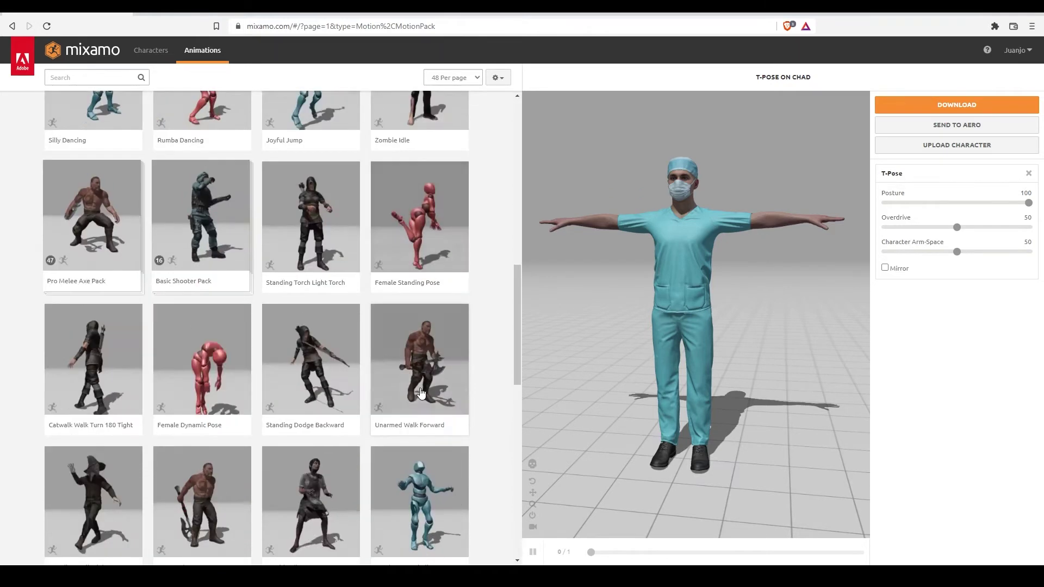
scroll(421, 389, up, 9)
scroll(421, 386, up, 3)
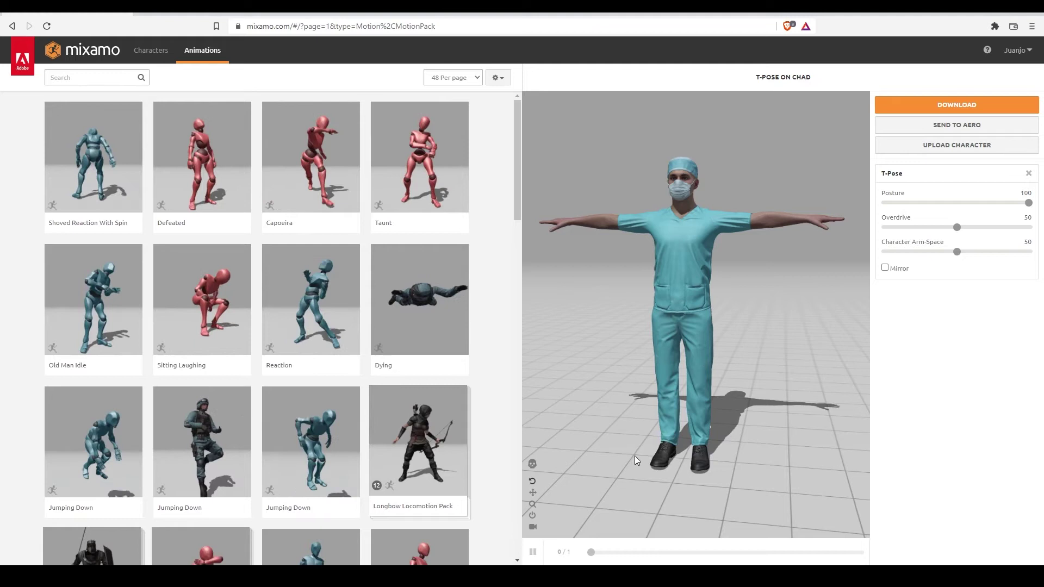
- Search Mixamo for 'wave' and preview both Waving animations on Chad
click(118, 77)
text(wave)
key(Return)
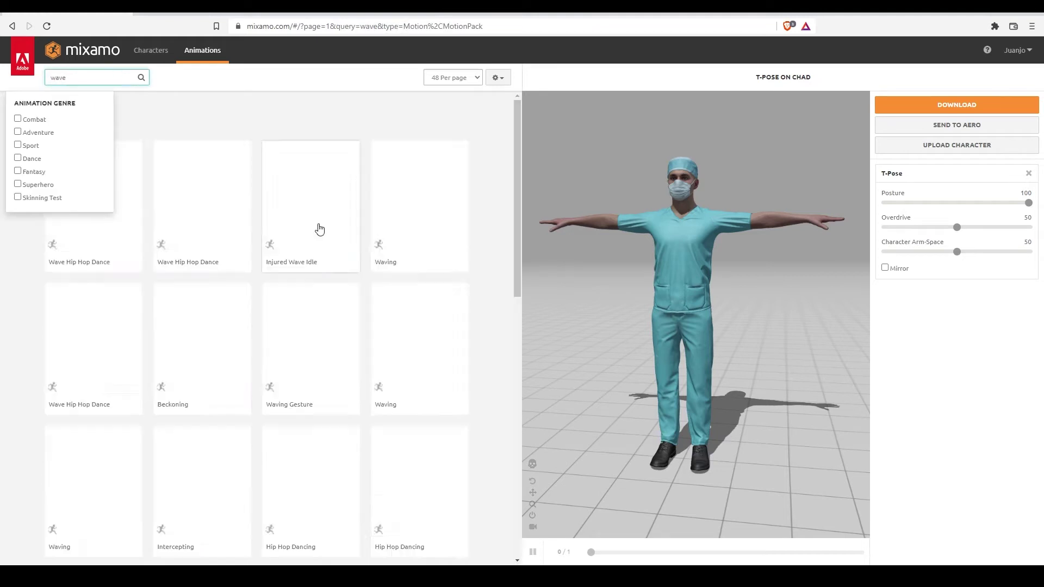
click(417, 237)
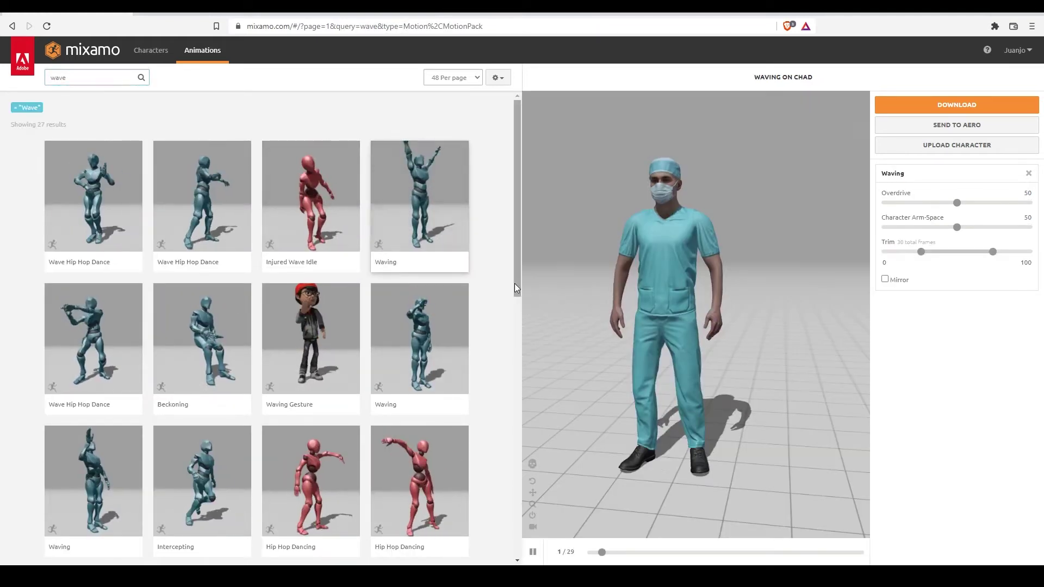
click(417, 322)
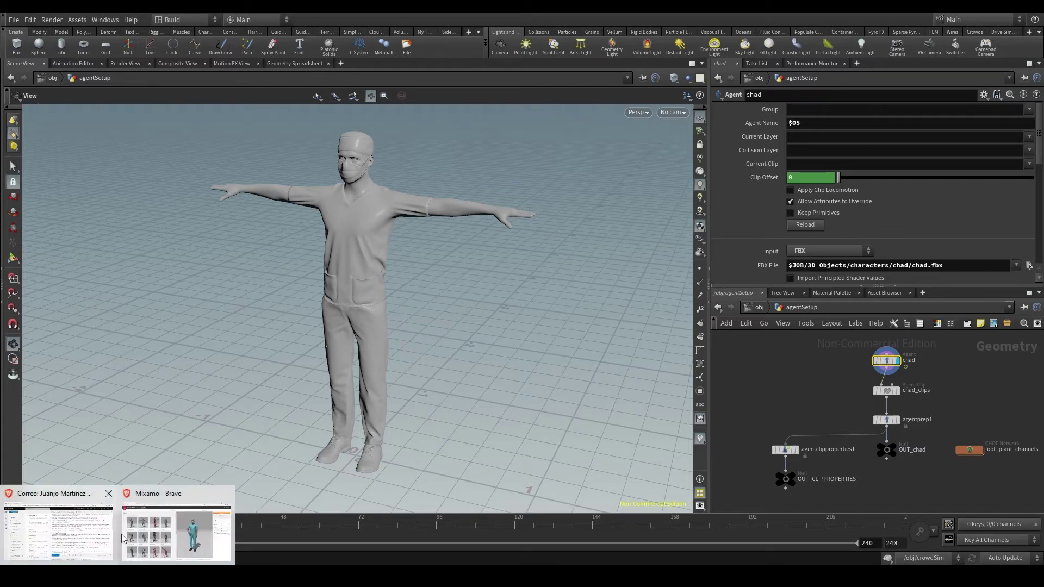
click(180, 530)
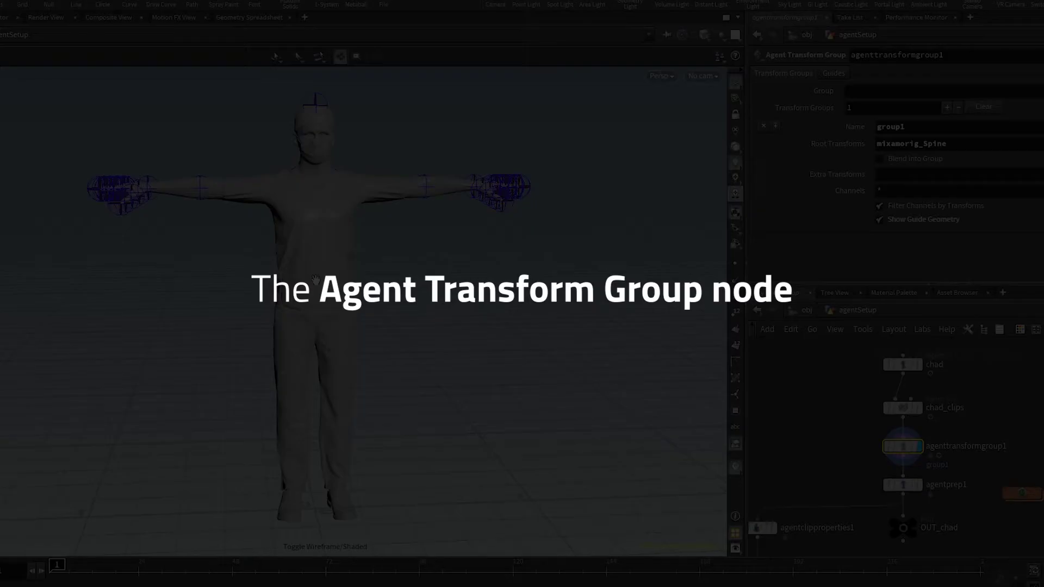
key(shift+w)
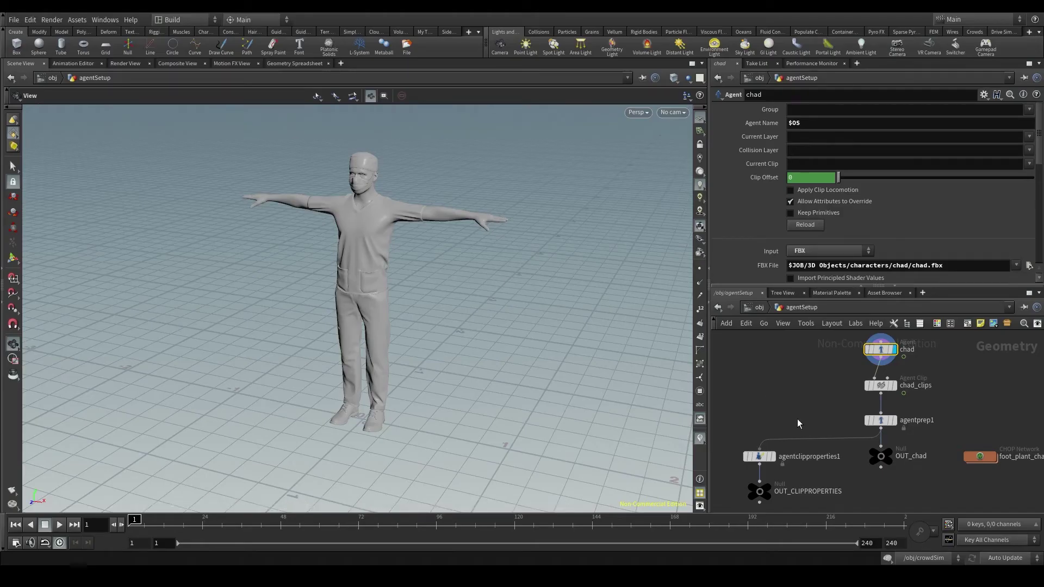
- Display chad_clips and play the walk clip on the agent
click(888, 388)
click(887, 387)
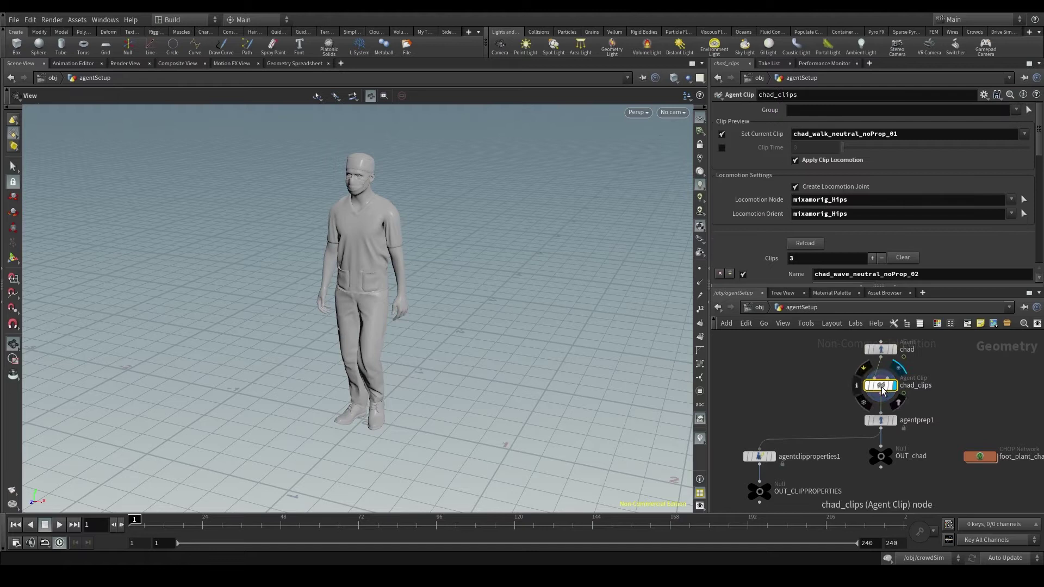
click(60, 526)
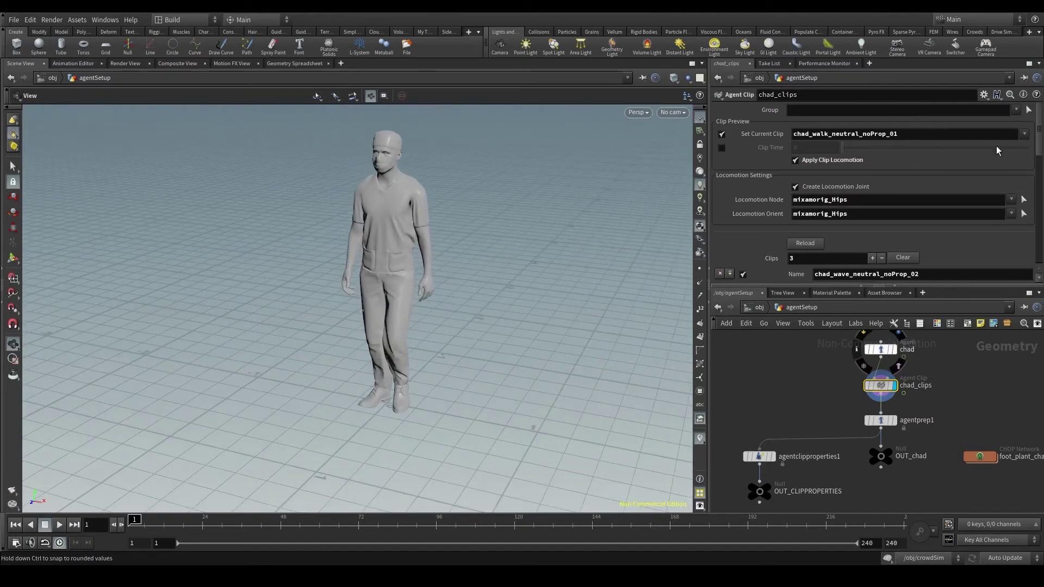
- Preview wave clip _01, then chad_wave_neutral_noProp_02, and stop at frame 1
click(1025, 134)
click(973, 157)
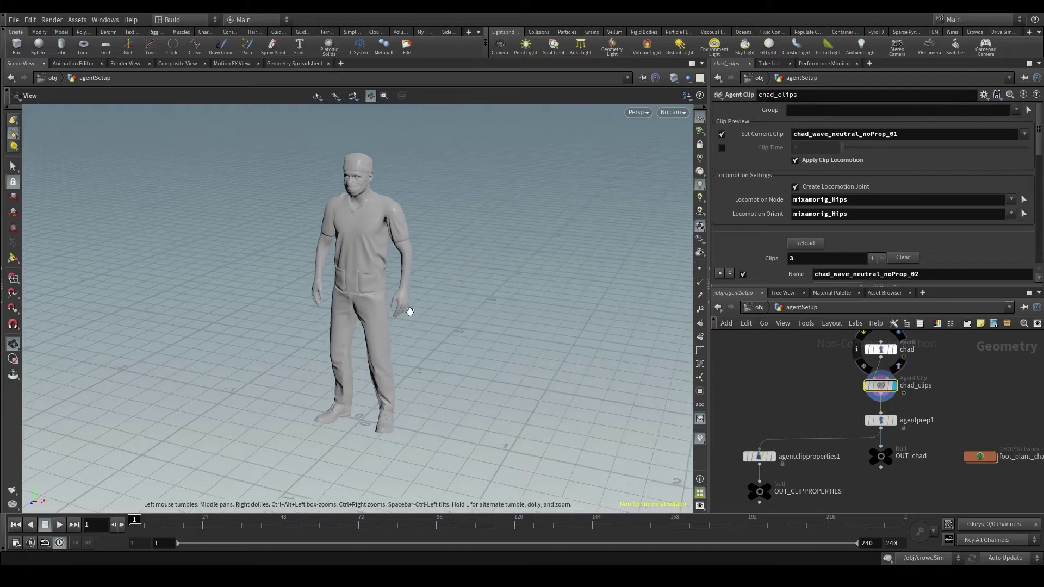
click(60, 525)
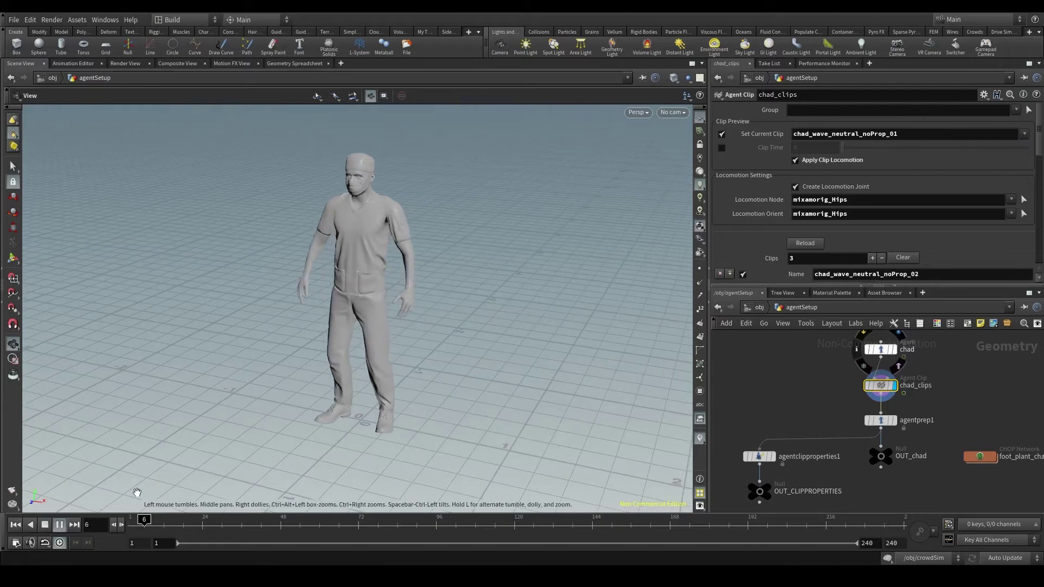
click(1025, 134)
click(957, 156)
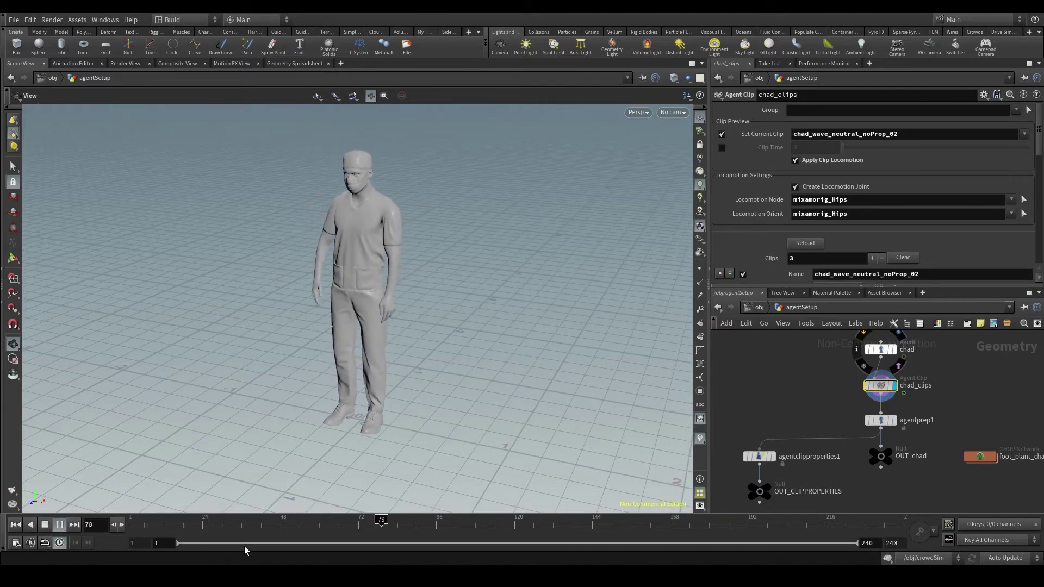
click(16, 525)
- Check agentclipproperties1's output, then return the display to chad_clips
click(770, 457)
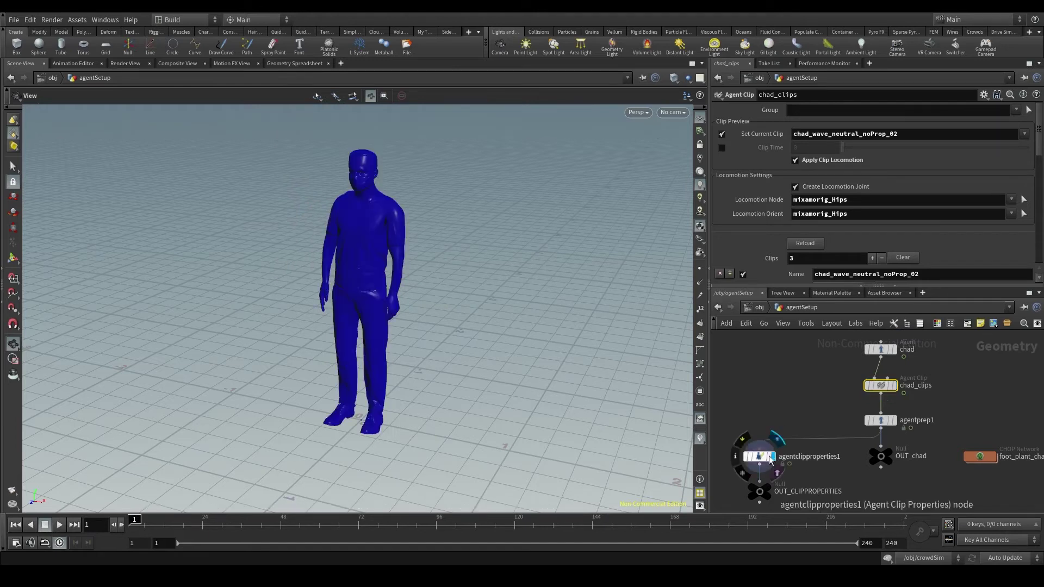
click(759, 457)
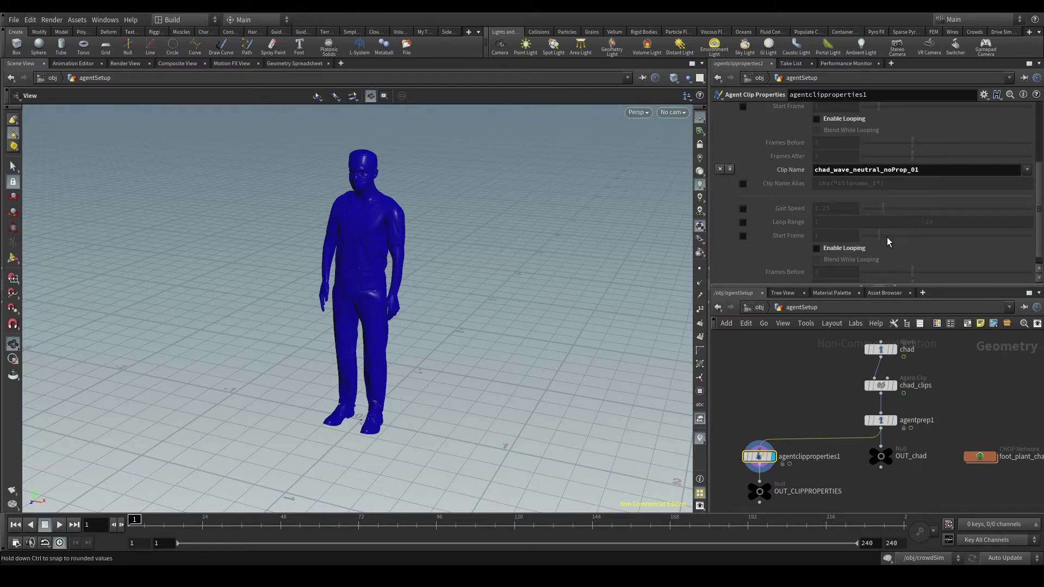
click(881, 386)
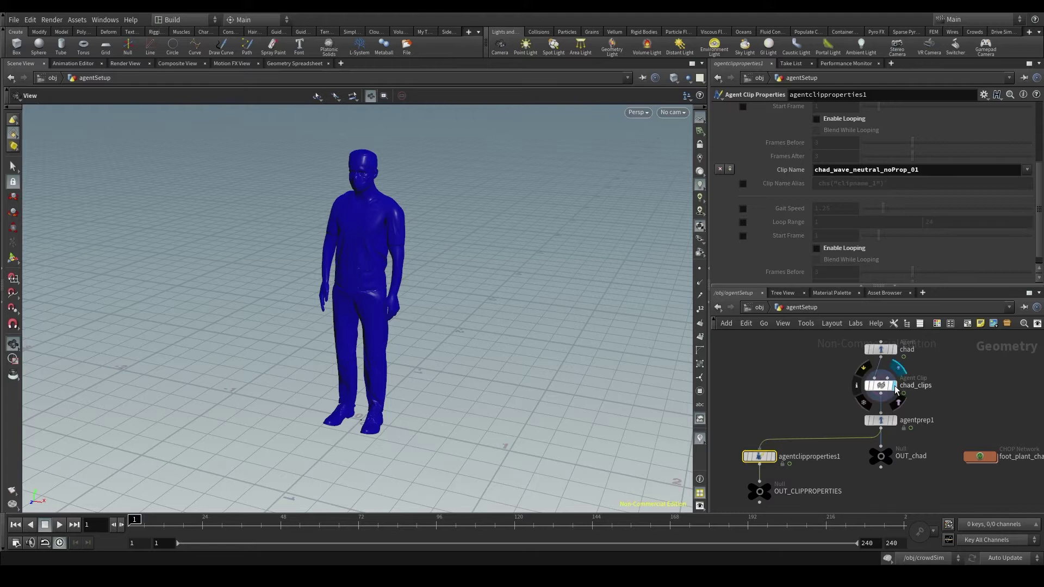
click(894, 385)
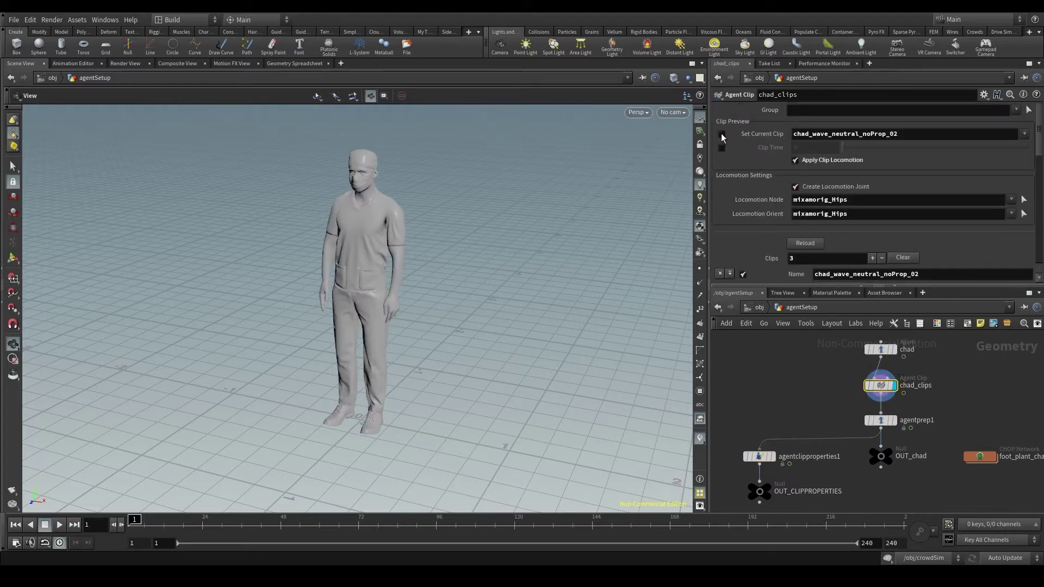
- Turn off Set Current Clip so the agent rests in T-pose
click(722, 134)
scroll(363, 242, up, 3)
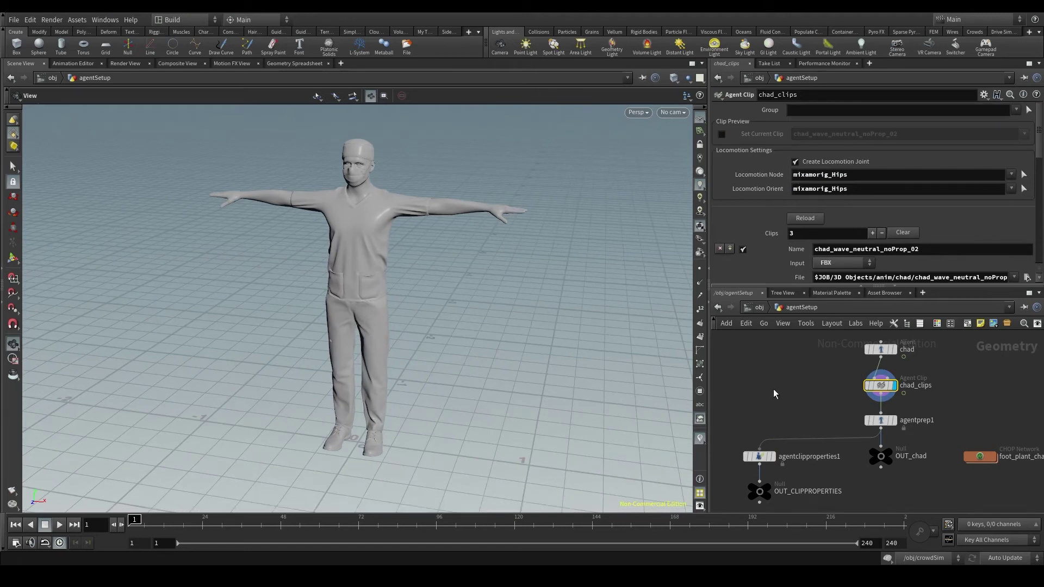
middle_drag(982, 417, 888, 403)
- Add an Agent Transform Group node between chad_clips and agentprep1
key(Tab)
text(agent ta)
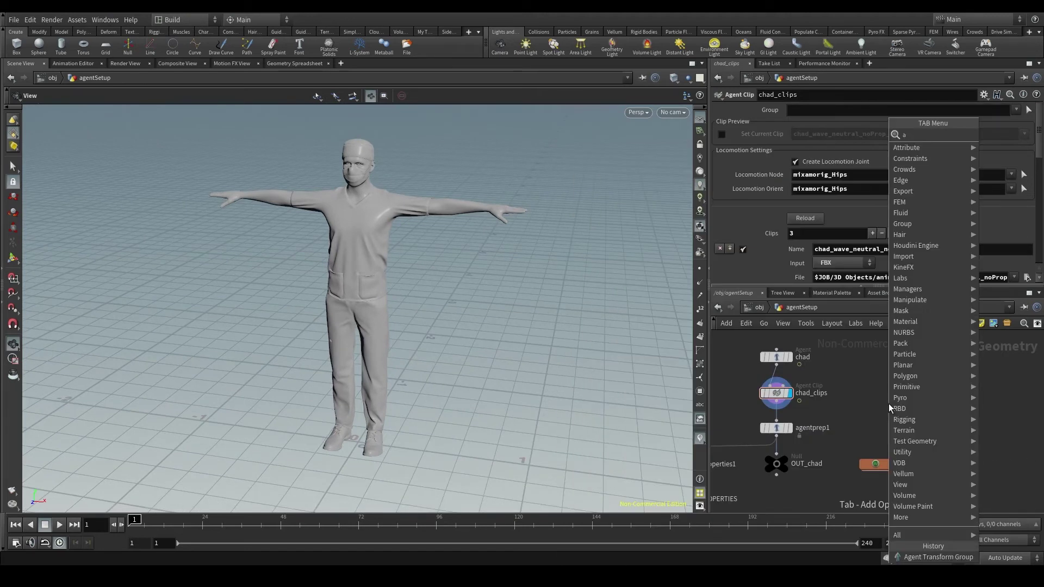
key(BackSpace)
click(846, 145)
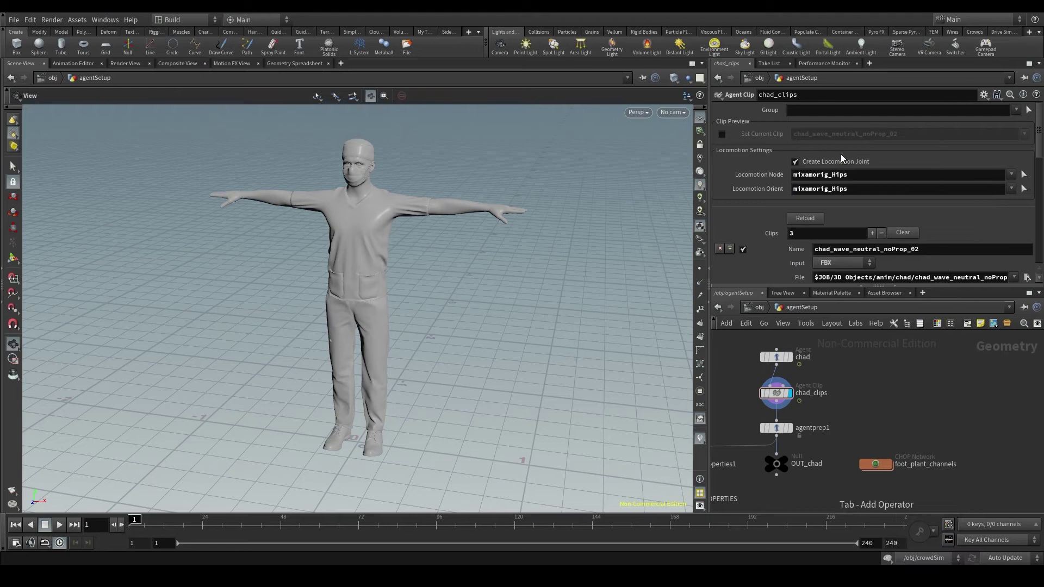
click(866, 403)
mouse_move(870, 403)
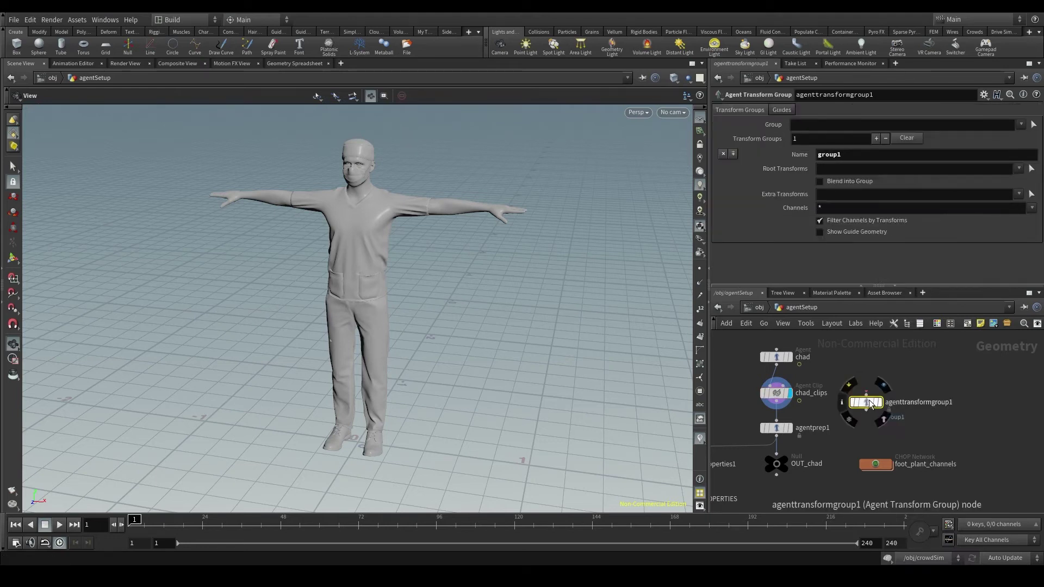
drag(871, 404, 781, 415)
middle_drag(872, 391, 938, 386)
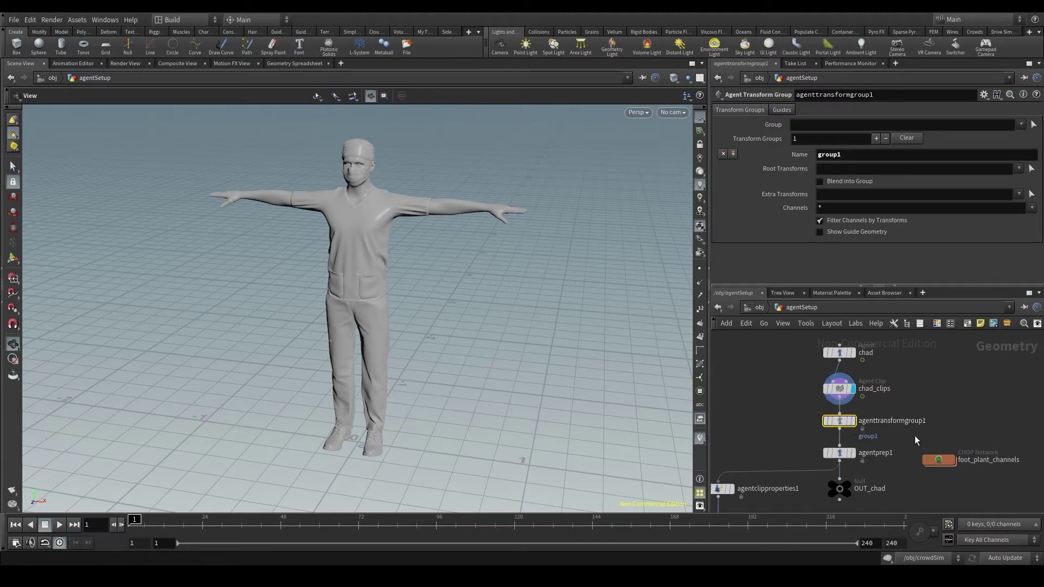
mouse_move(843, 425)
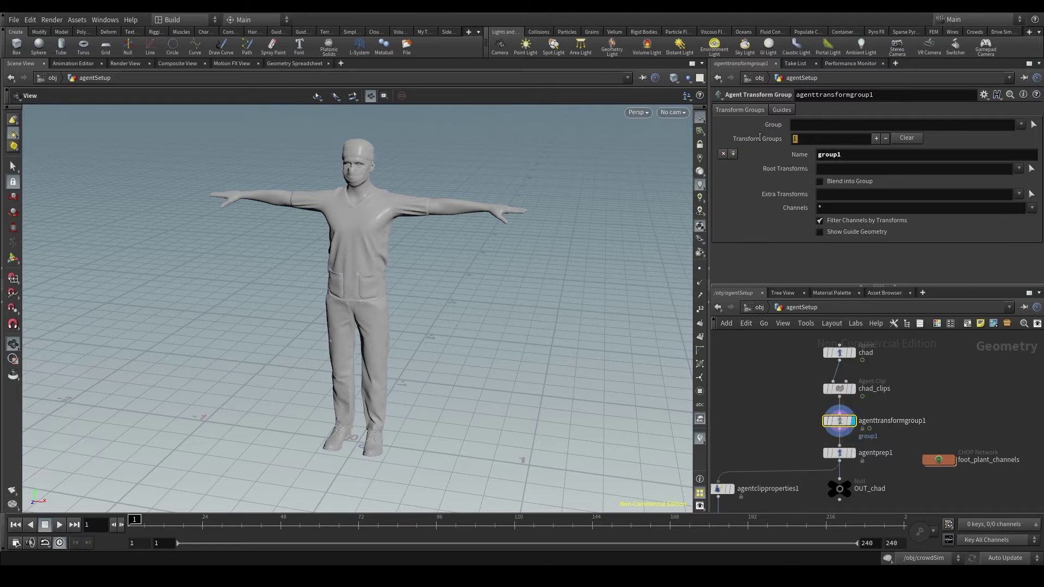
- In agenttransformgroup1, set group1's Root Transforms to mixamorig_LeftArm, leaving Channels at *
click(809, 136)
key(Tab)
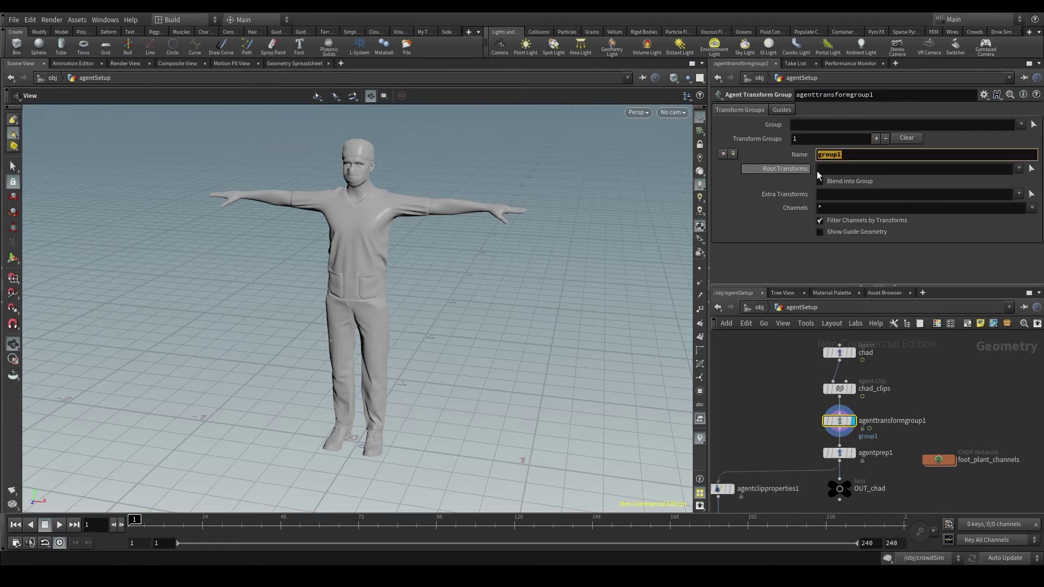
click(1019, 170)
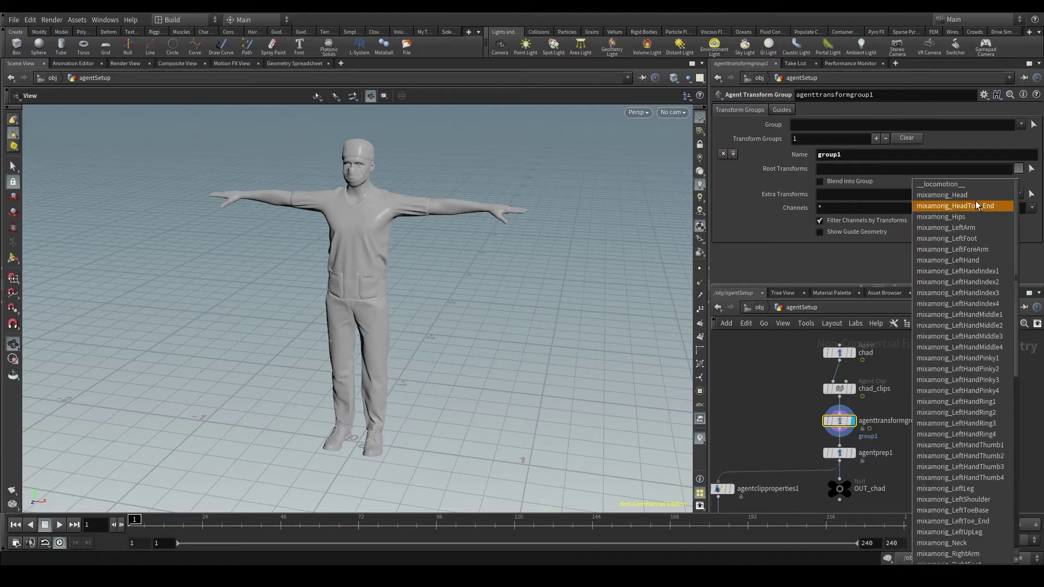
click(959, 229)
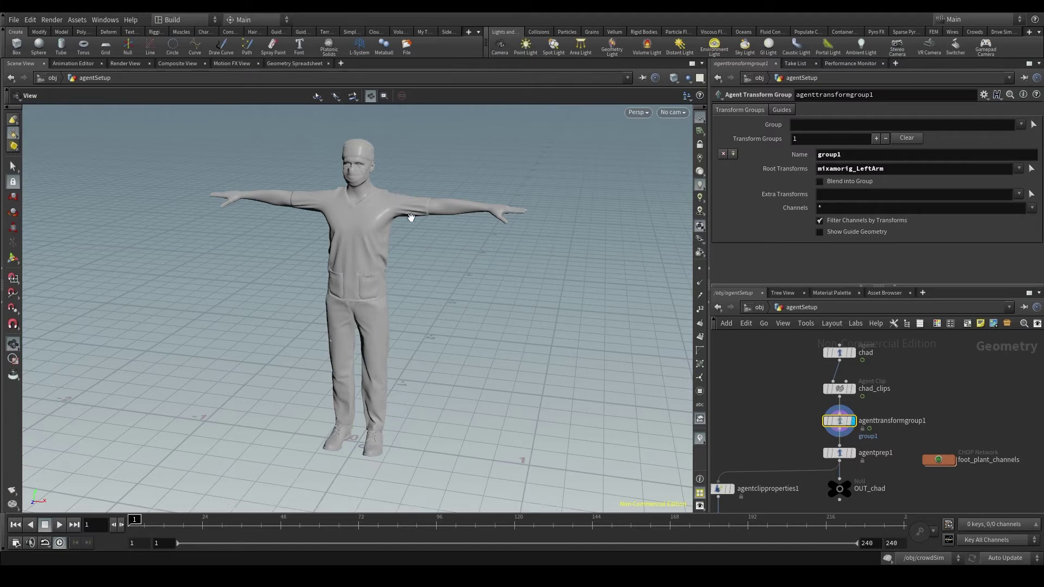
- Show guide geometry to check group1's left-arm joints, then list the Root Transforms joints
click(856, 231)
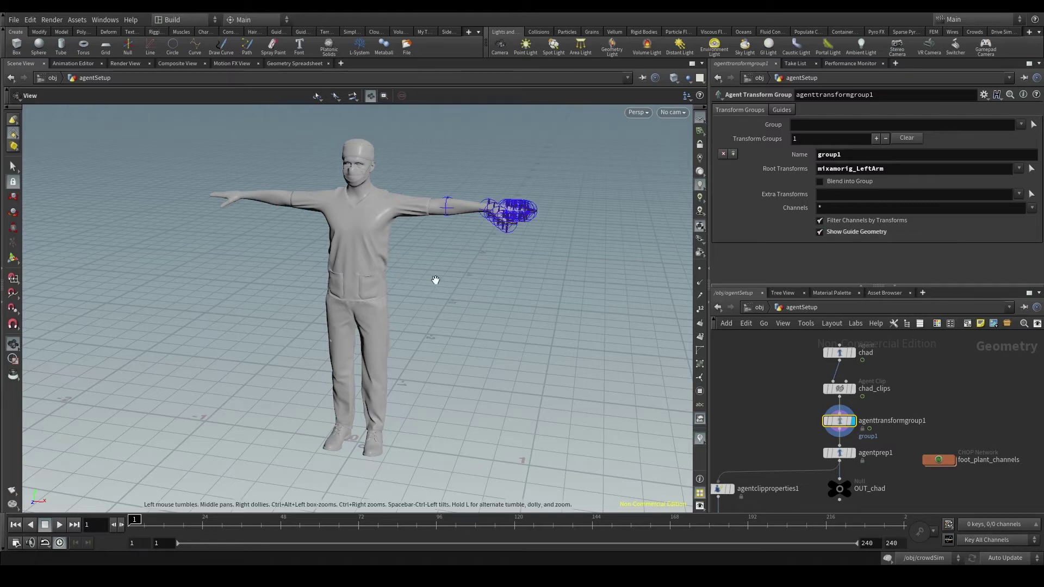
key(w)
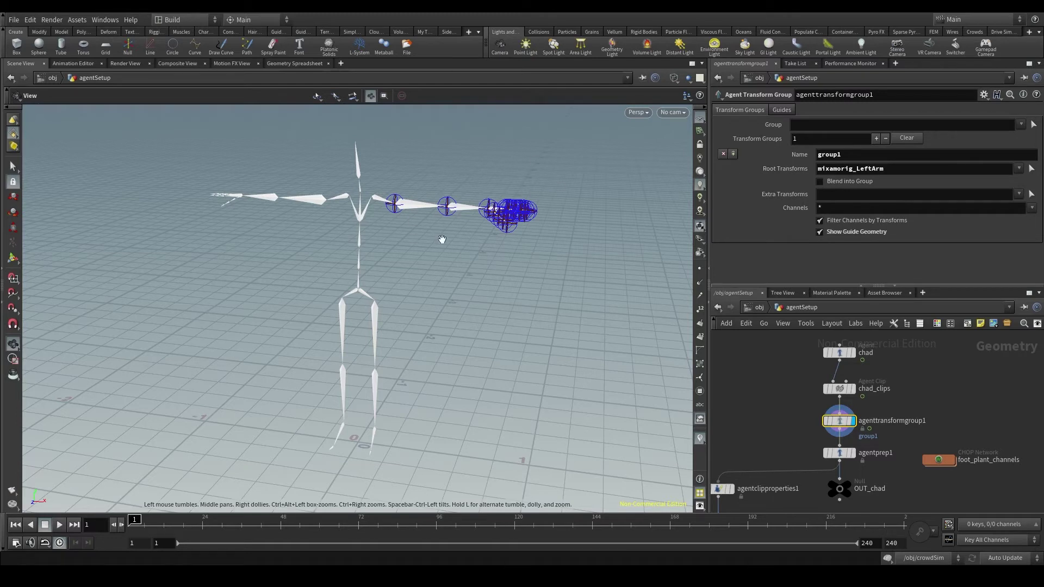
key(w)
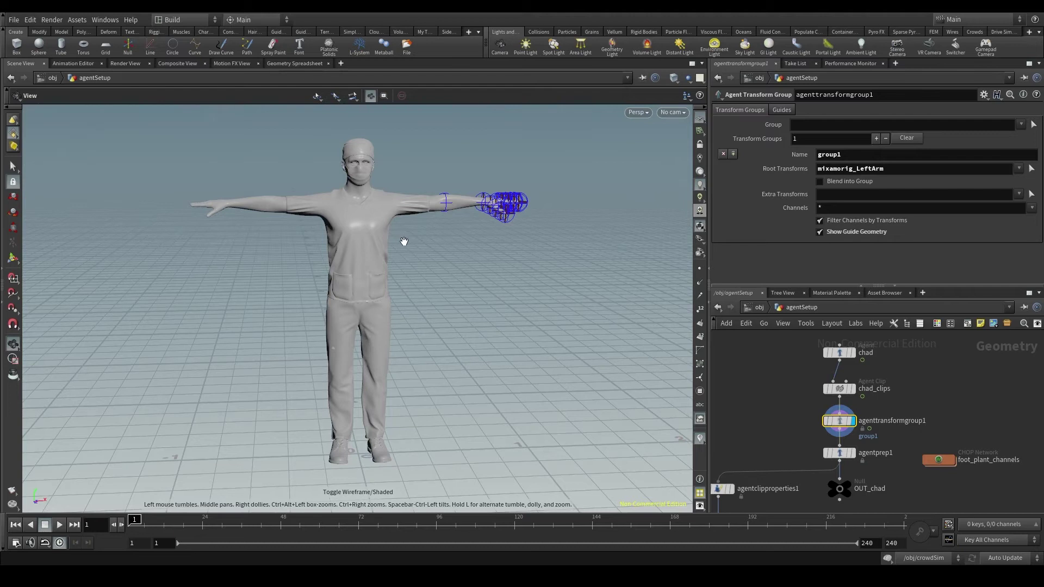
scroll(409, 241, up, 2)
middle_drag(415, 237, 409, 242)
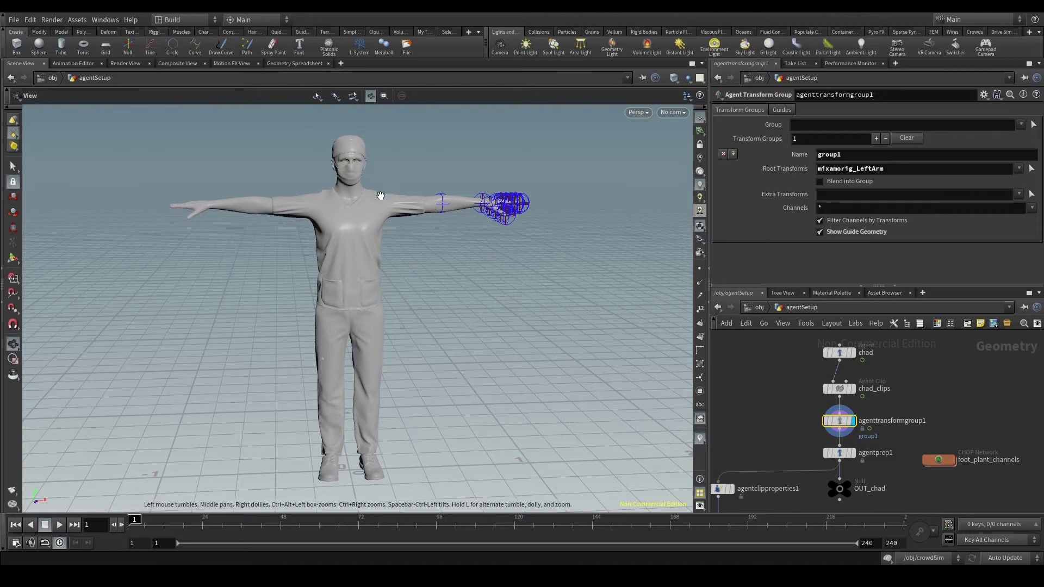
click(1019, 169)
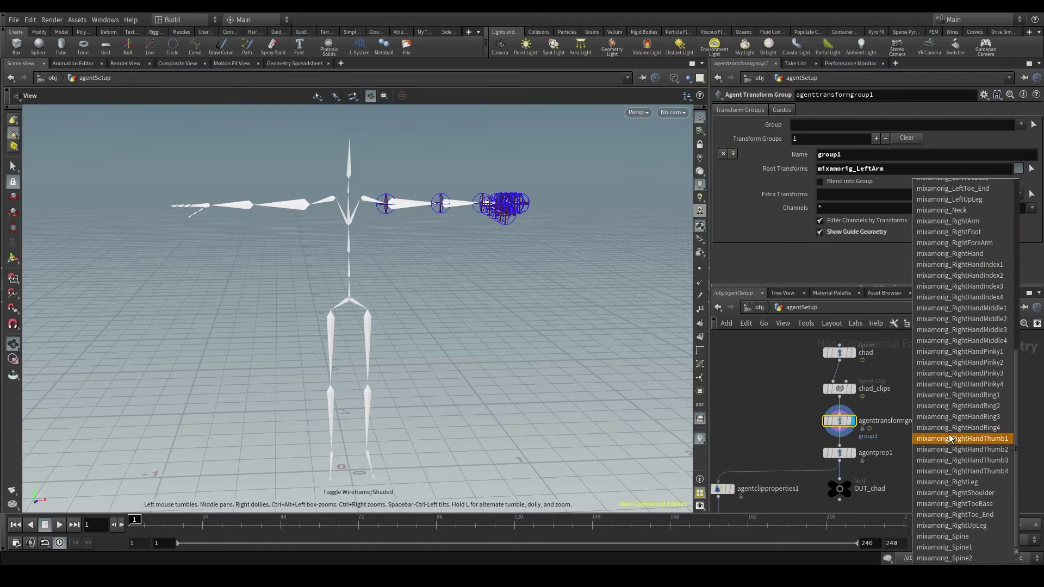
- Root the transform group at mixamorig_Spine
click(958, 529)
drag(376, 322, 374, 317)
key(shift+w)
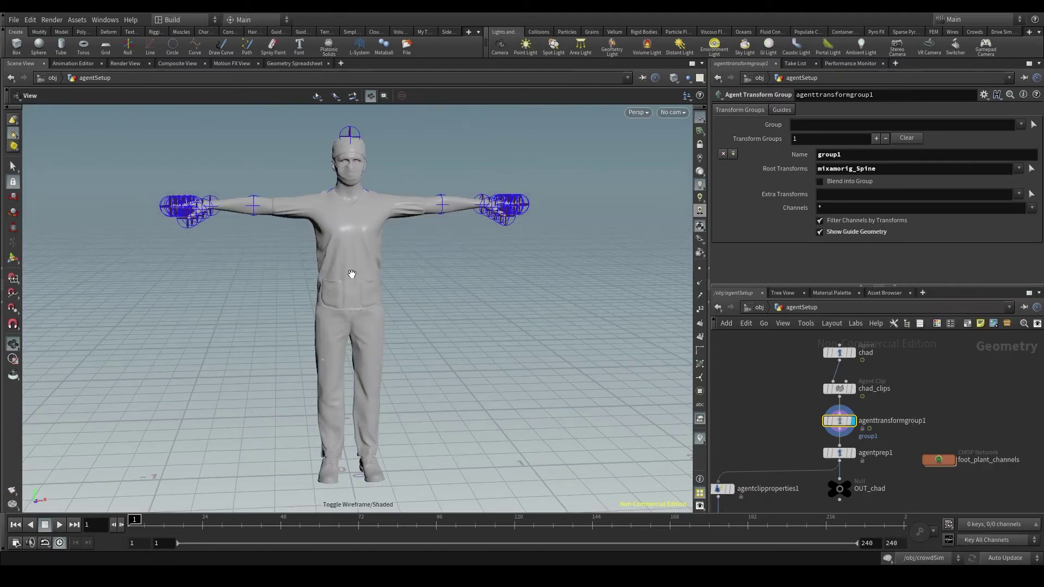
key(shift+w)
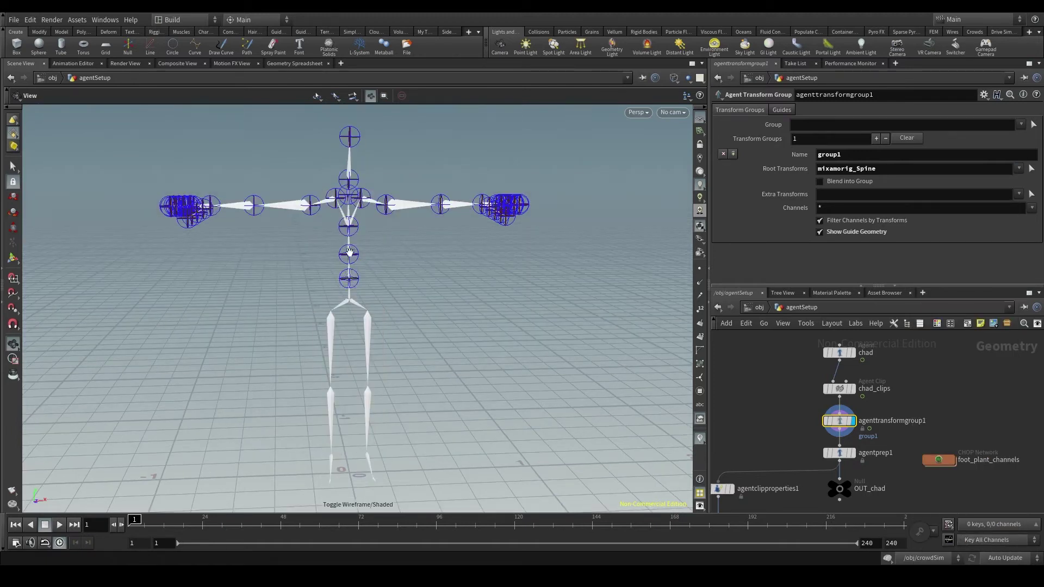
key(w)
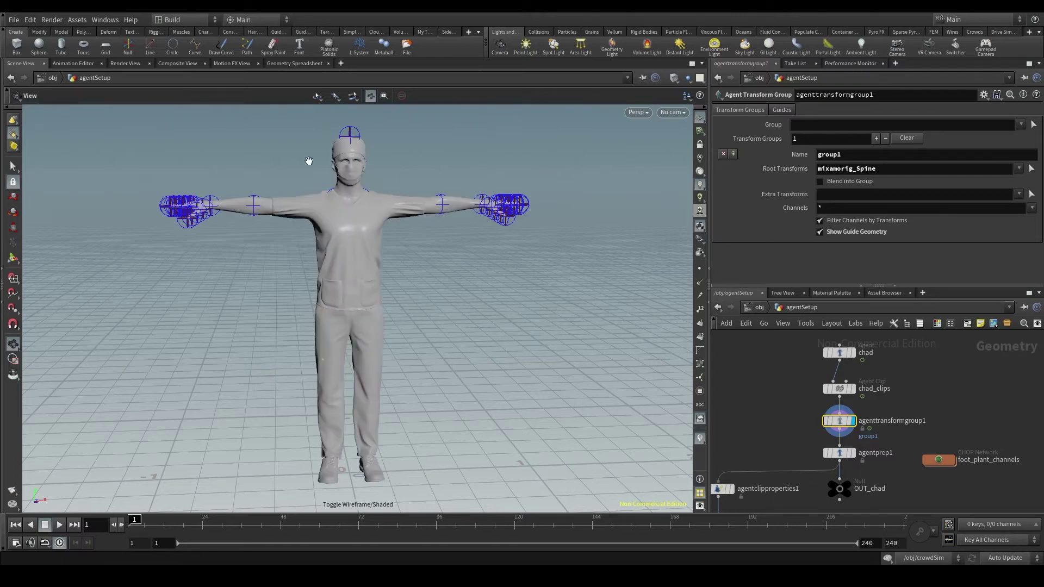
- Rename the transform group to upperBody and select the crowdSim node
double_click(829, 154)
text(up)
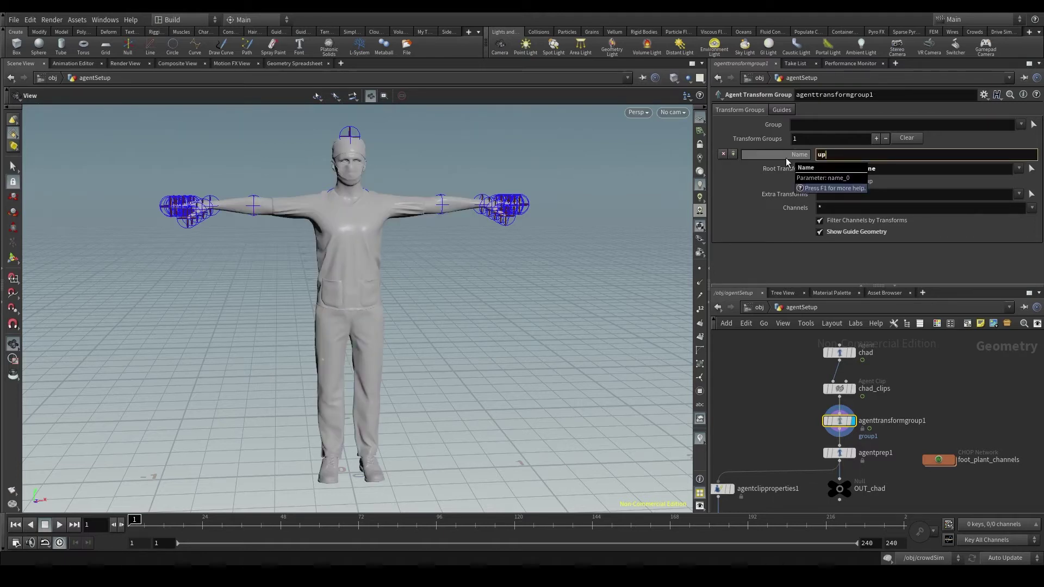
text(perBody)
key(Return)
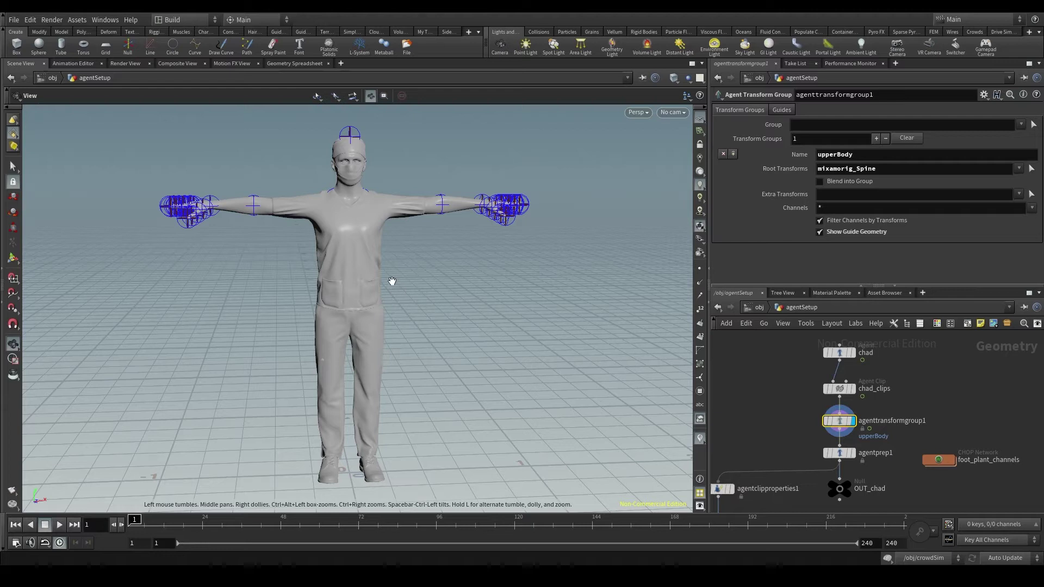
key(w)
key(w)
middle_drag(398, 290, 389, 280)
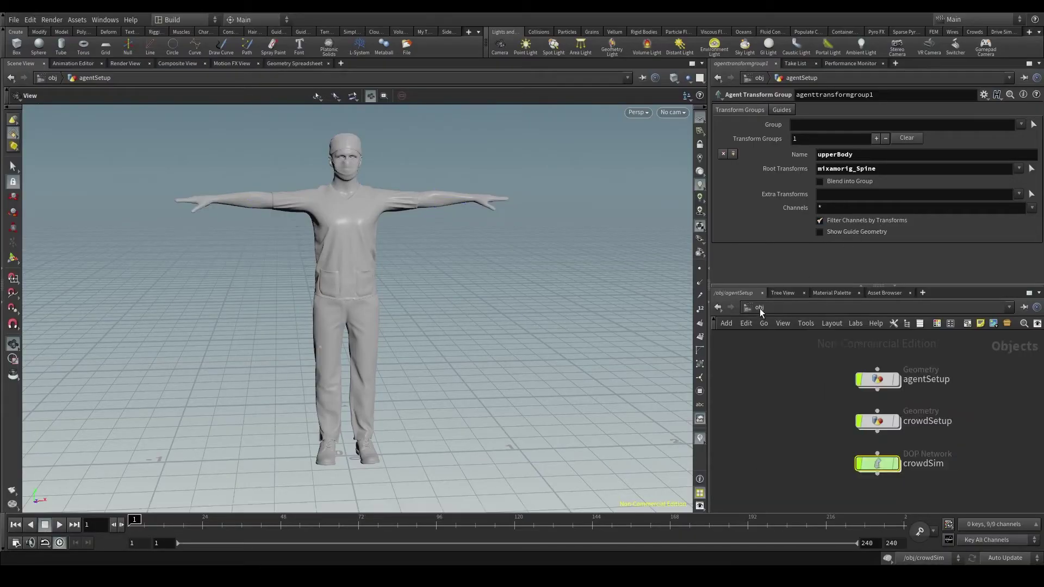
click(877, 463)
- Inside crowdSim, play the three-agent walk simulation, rewind to frame 1 and replay
double_click(877, 463)
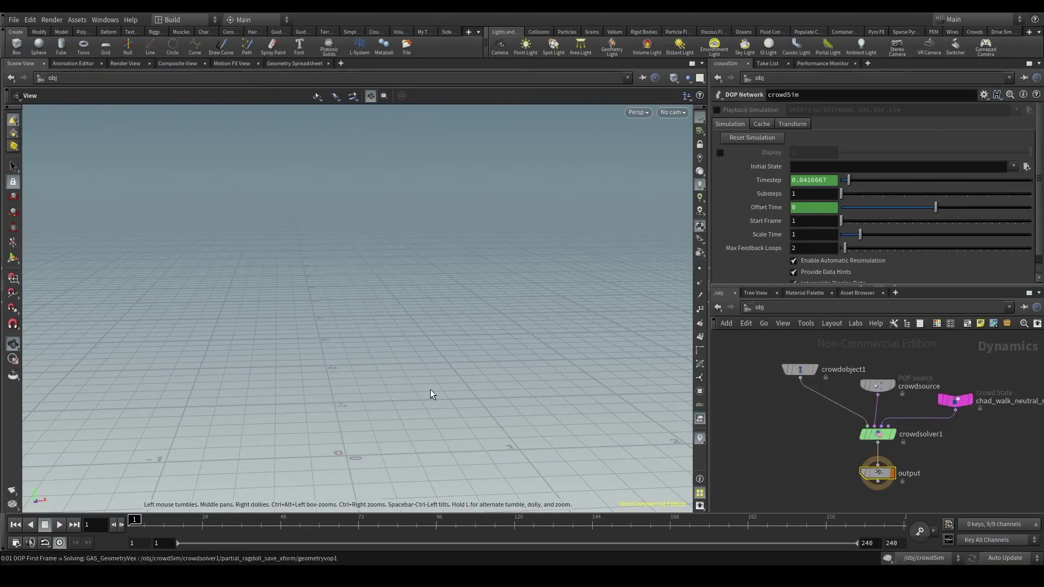
scroll(372, 355, down, 8)
middle_drag(407, 387, 340, 226)
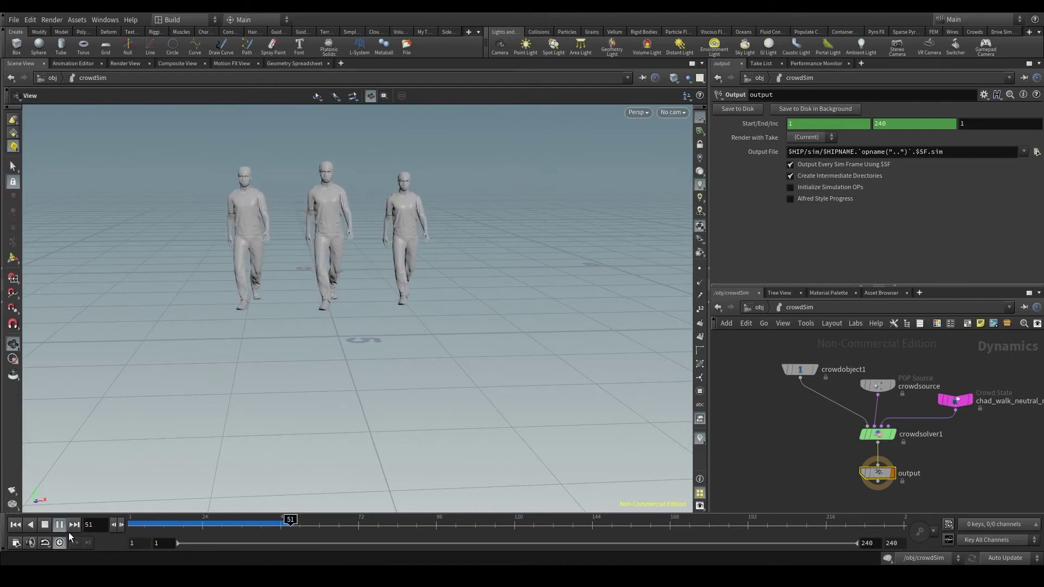
click(60, 527)
middle_drag(947, 460, 846, 471)
scroll(893, 424, up, 2)
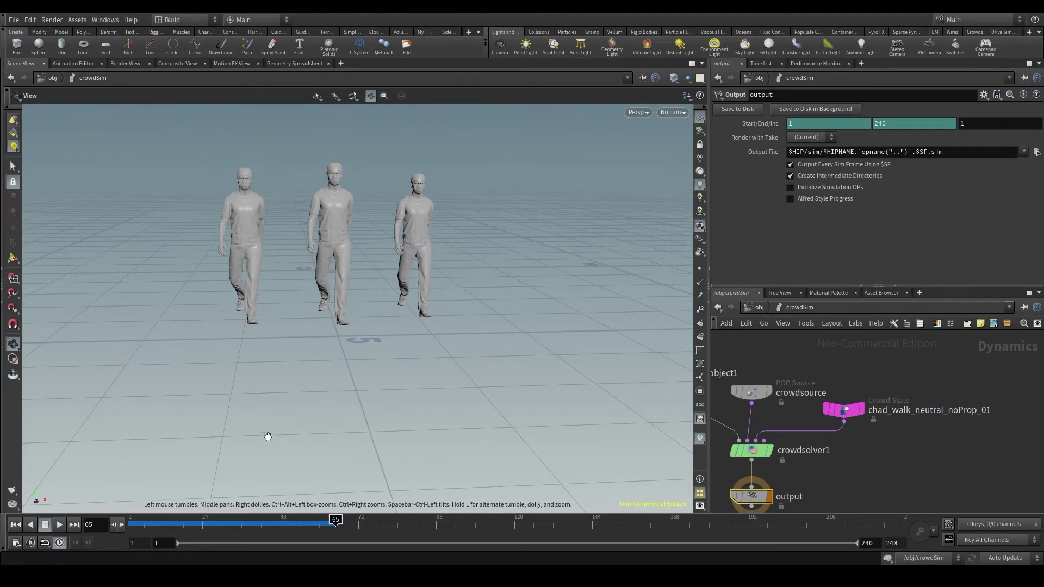
click(12, 525)
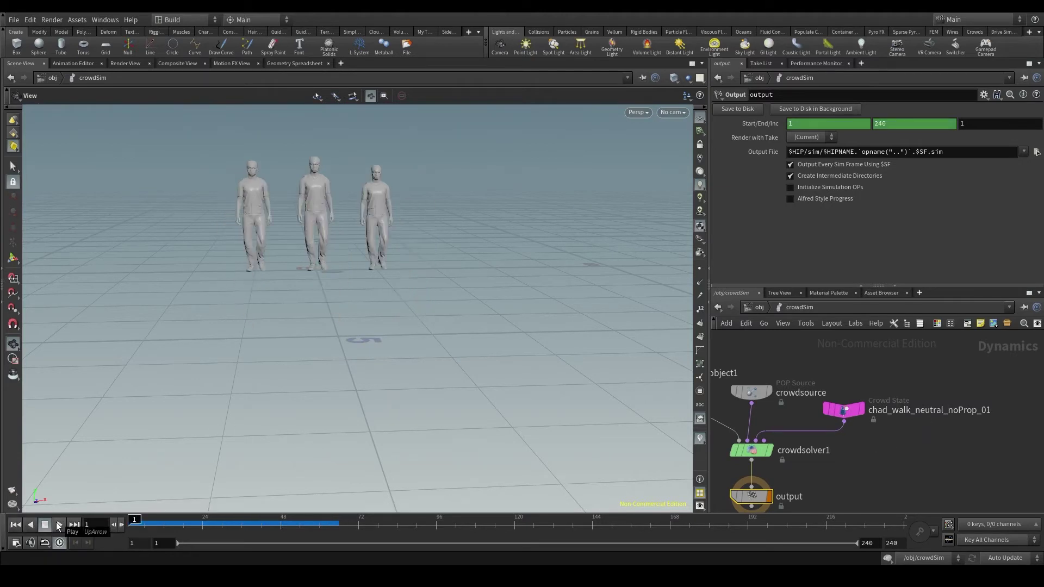
click(59, 525)
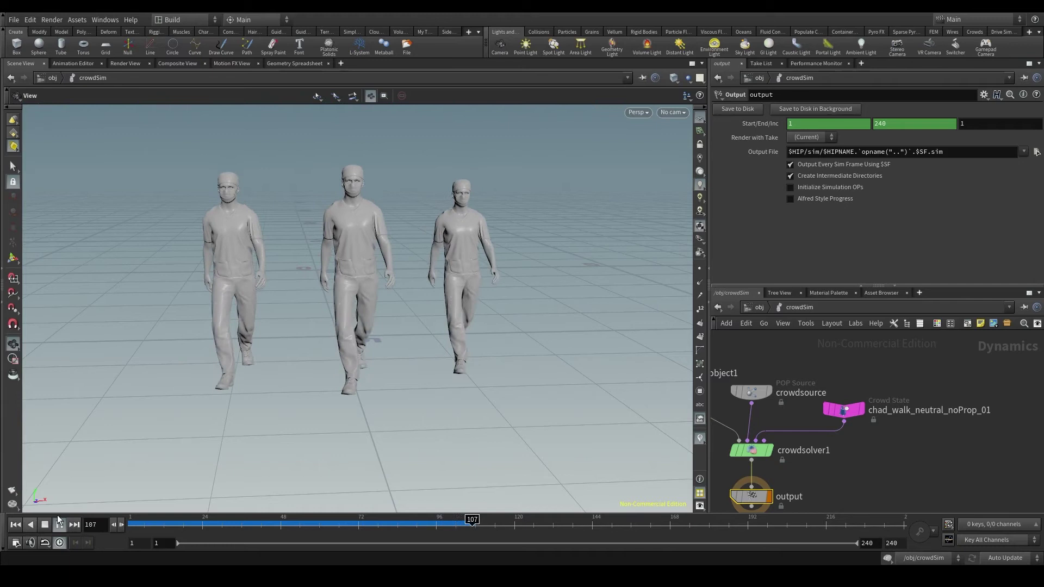
- Add agentcliplayer1 and wire it between chad_walk_neutral_noProp_01 and crowdsolver1
click(16, 525)
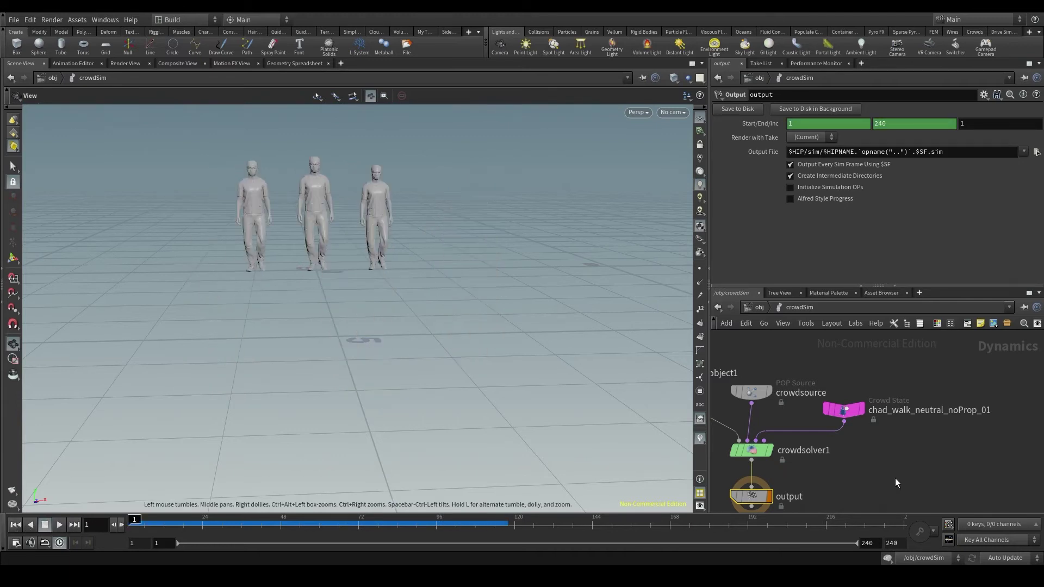
key(Tab)
text(agent clip)
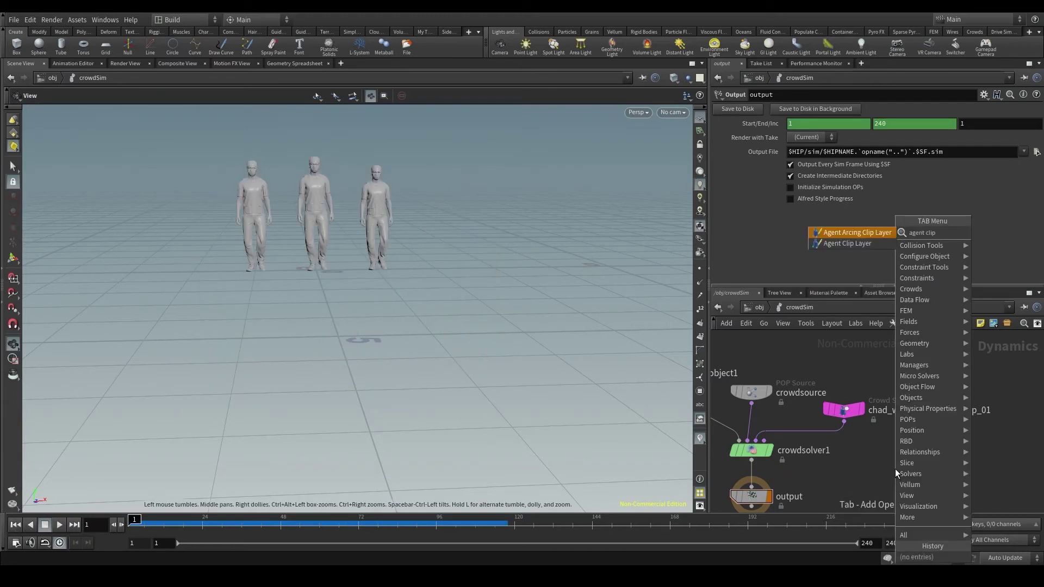
click(848, 243)
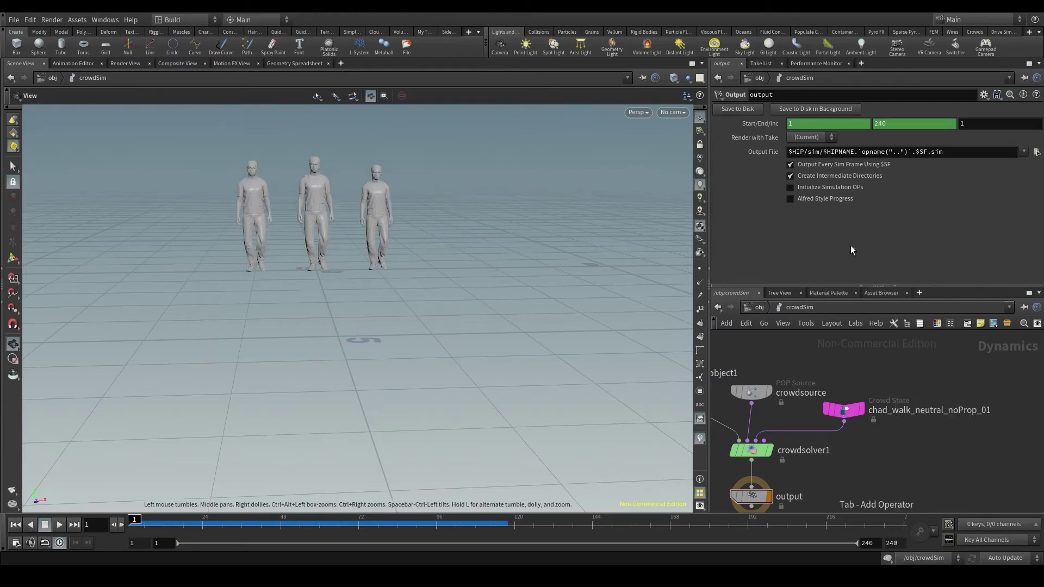
click(872, 448)
scroll(920, 468, up, 4)
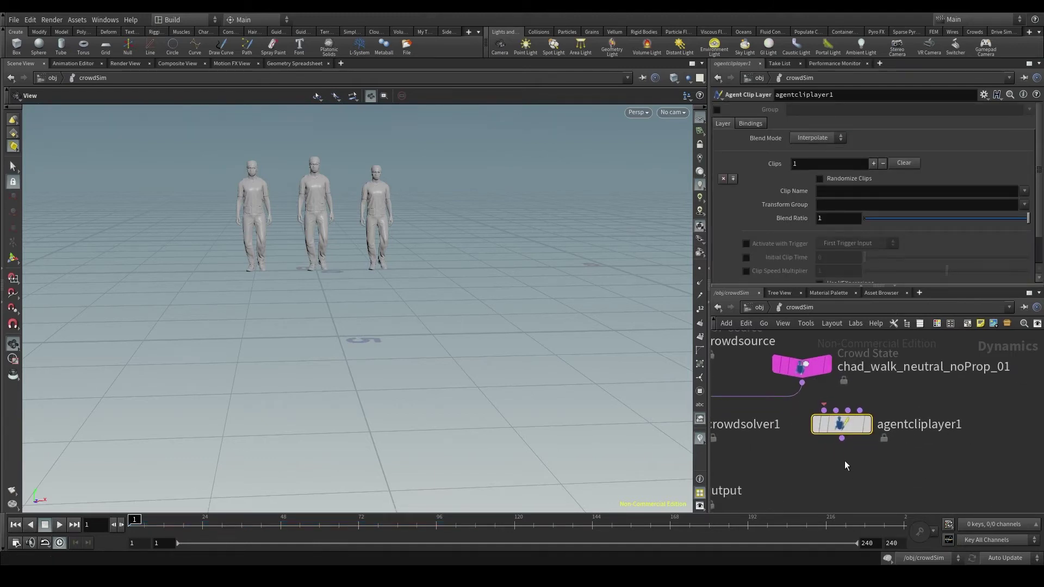
scroll(844, 461, down, 2)
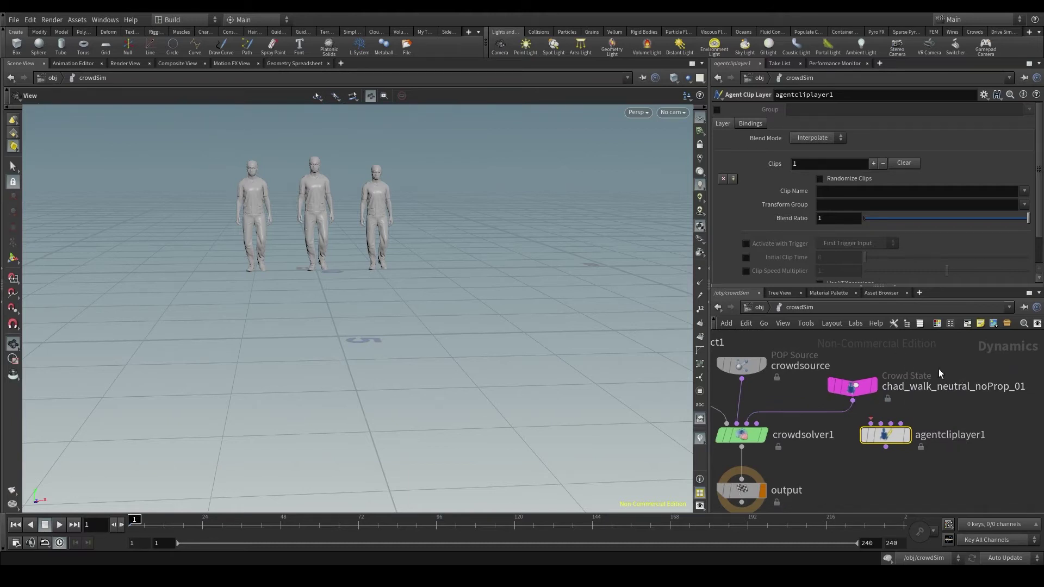
mouse_move(890, 437)
drag(888, 433, 851, 440)
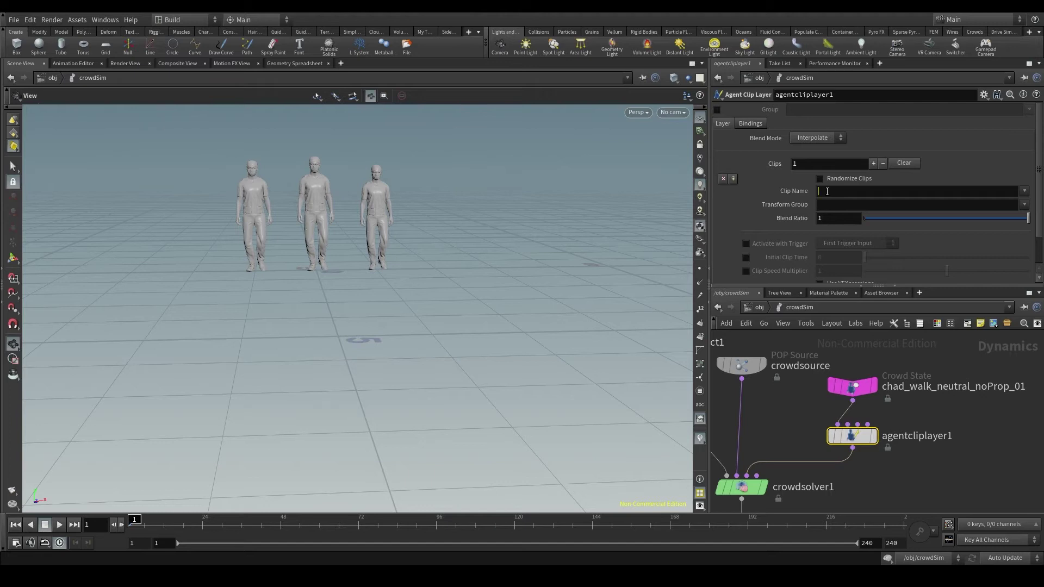
- Set agentcliplayer1's Clip Name to chad_wave_neutral_noProp_01 and Transform Group to upperBody
click(1025, 191)
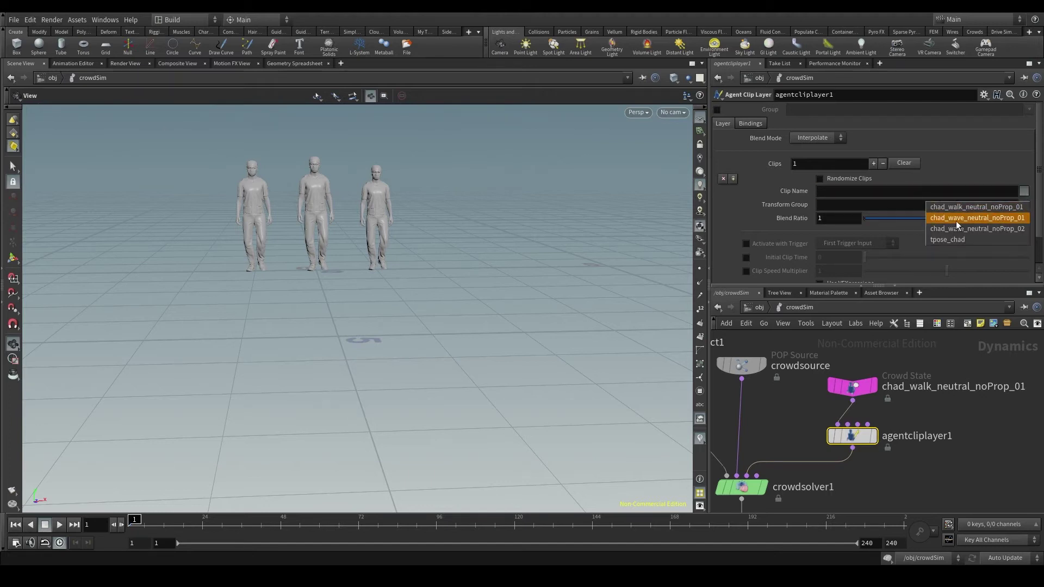
click(983, 218)
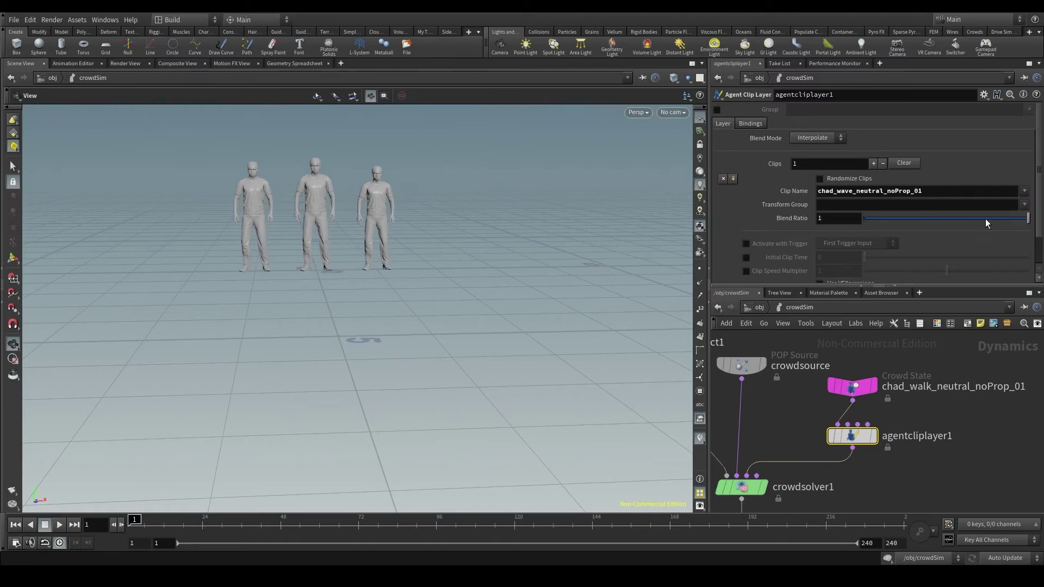
scroll(346, 261, up, 5)
drag(348, 294, 362, 272)
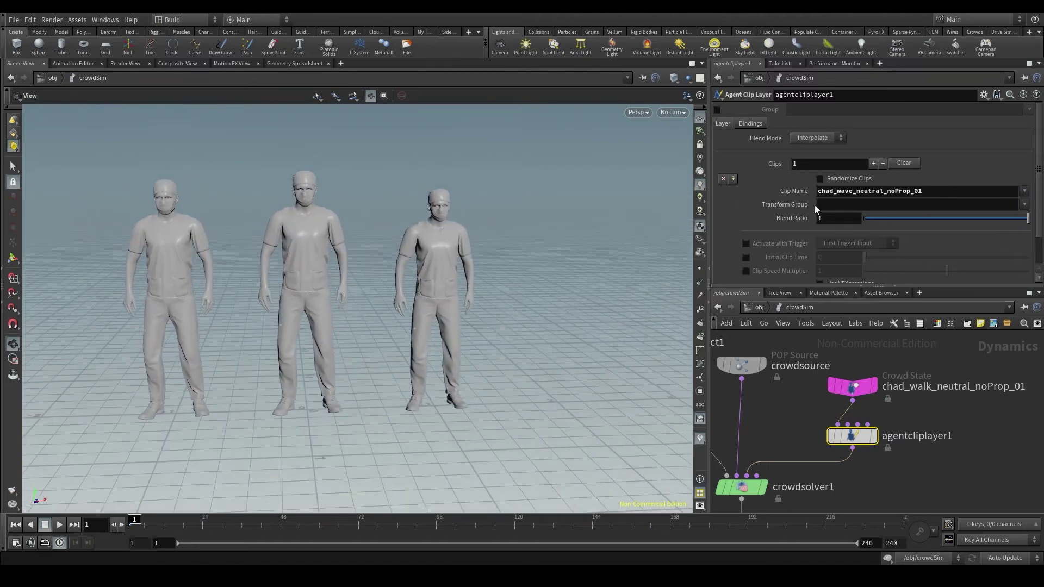
click(1026, 205)
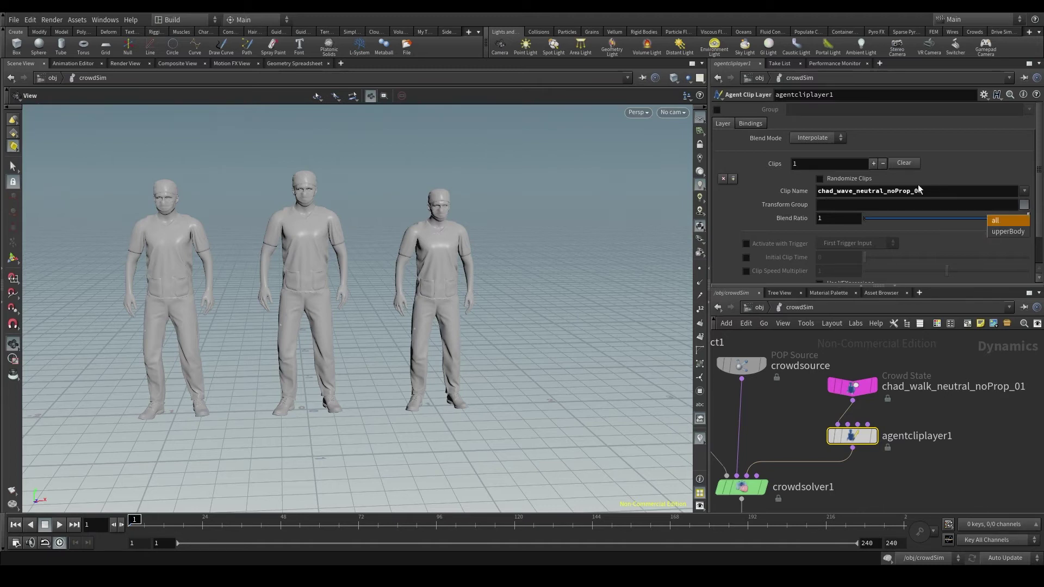
click(948, 190)
drag(949, 190, 798, 191)
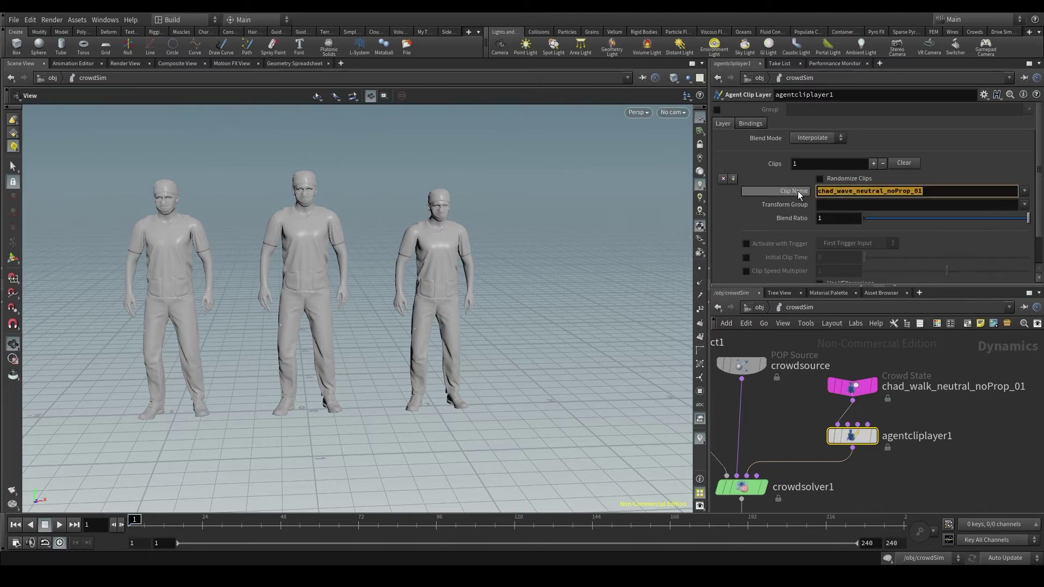
click(1024, 206)
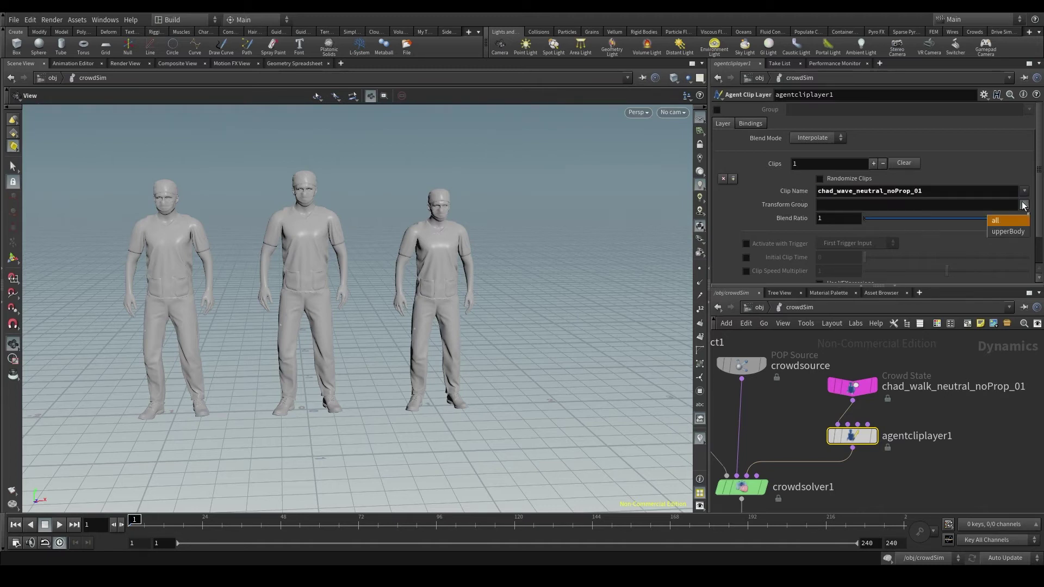
click(1010, 233)
right_drag(381, 277, 385, 338)
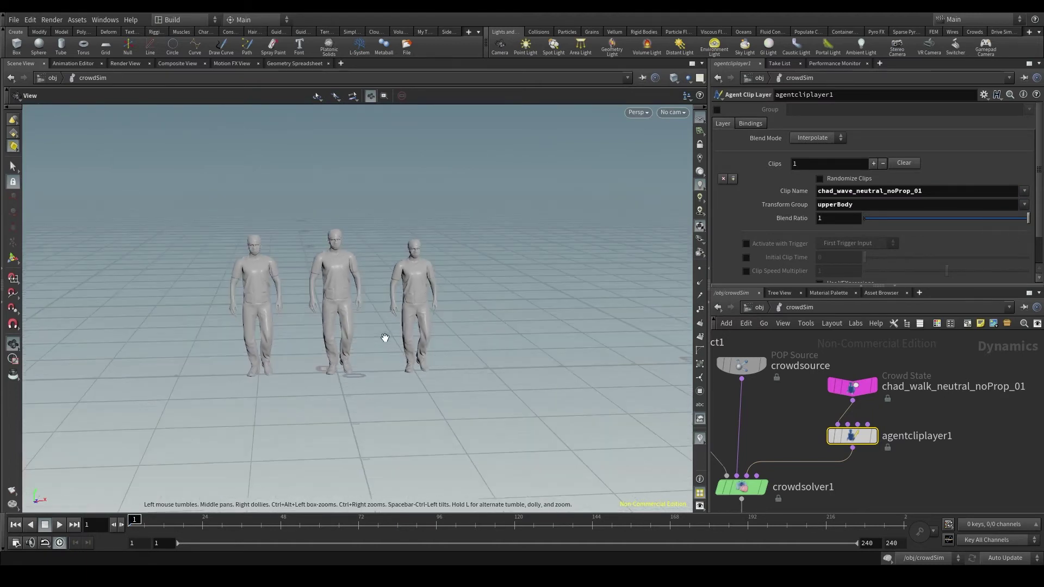
- Tumble and reframe the viewport to watch the agents waving while they walk
drag(385, 338, 373, 267)
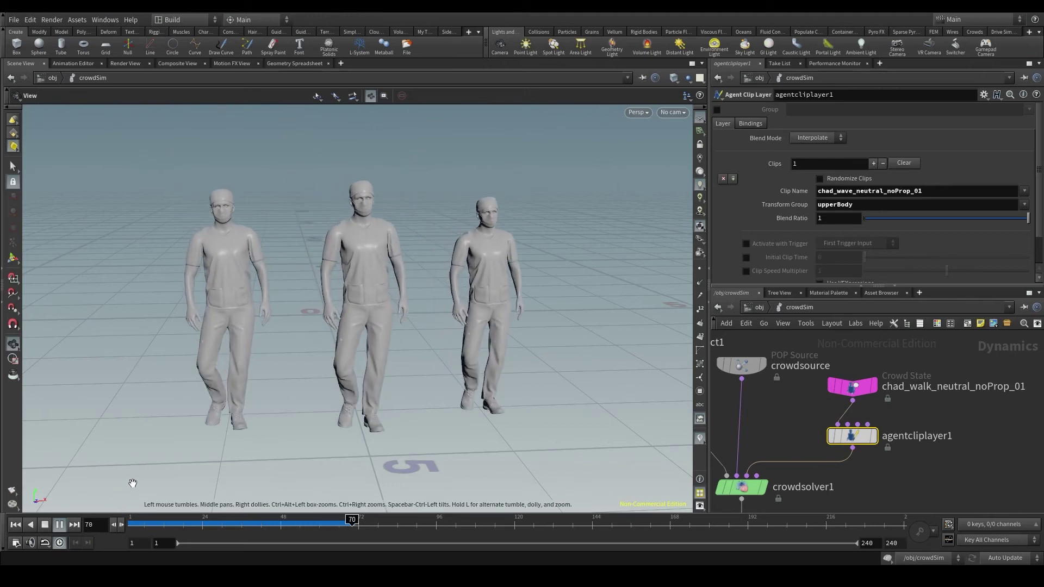
scroll(348, 407, down, 4)
middle_drag(351, 408, 343, 370)
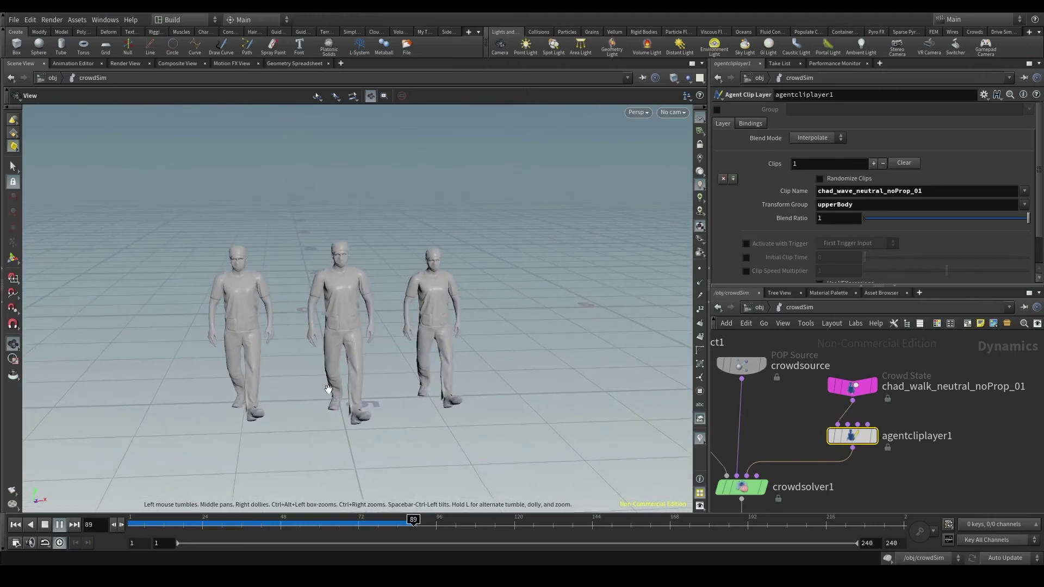
scroll(345, 408, down, 3)
middle_drag(345, 407, 331, 357)
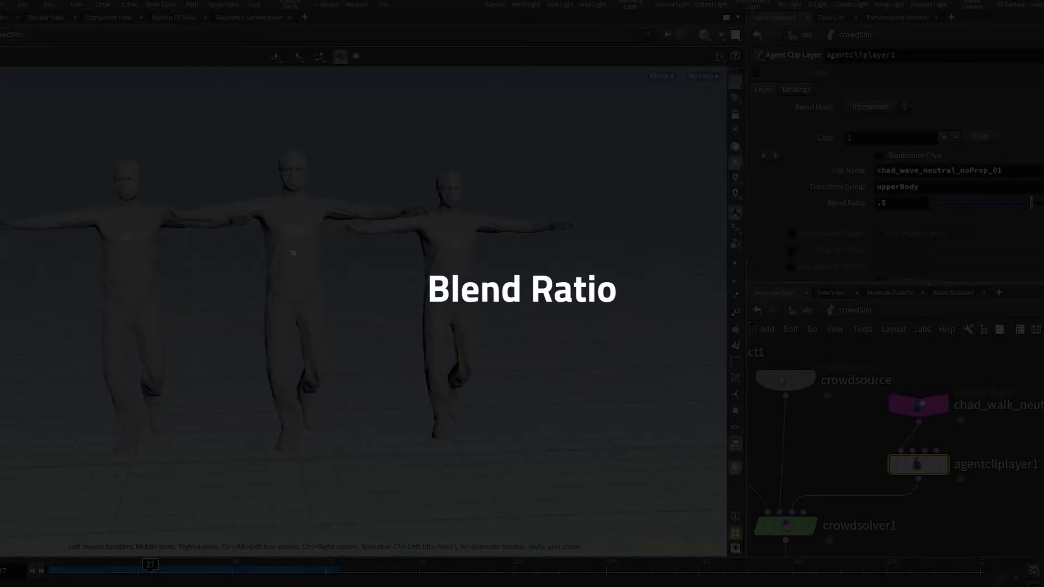
drag(293, 252, 170, 244)
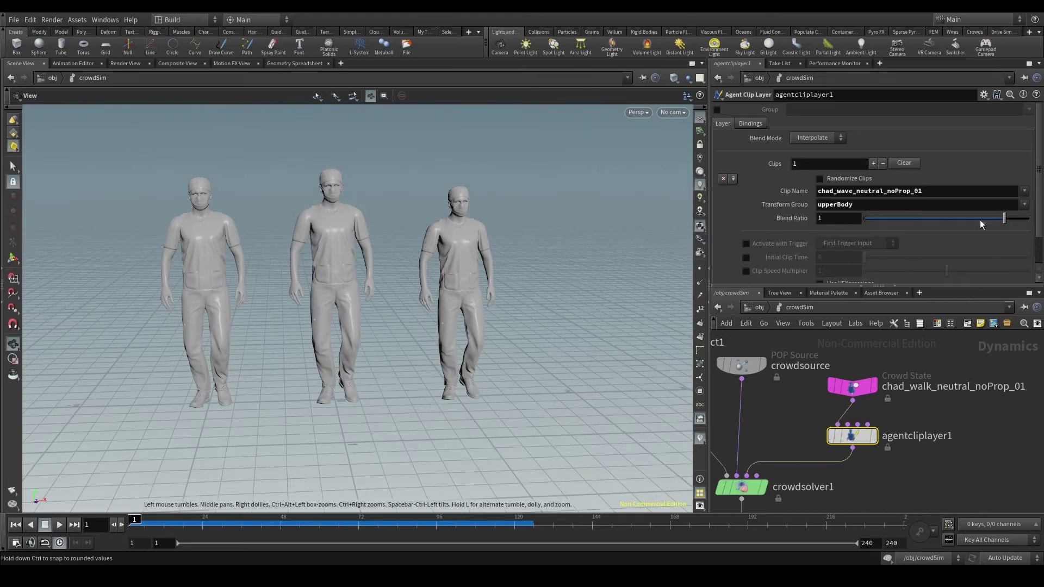
- Drop agentcliplayer1's Blend Ratio to 0 and play the sim for comparison
drag(980, 220, 898, 218)
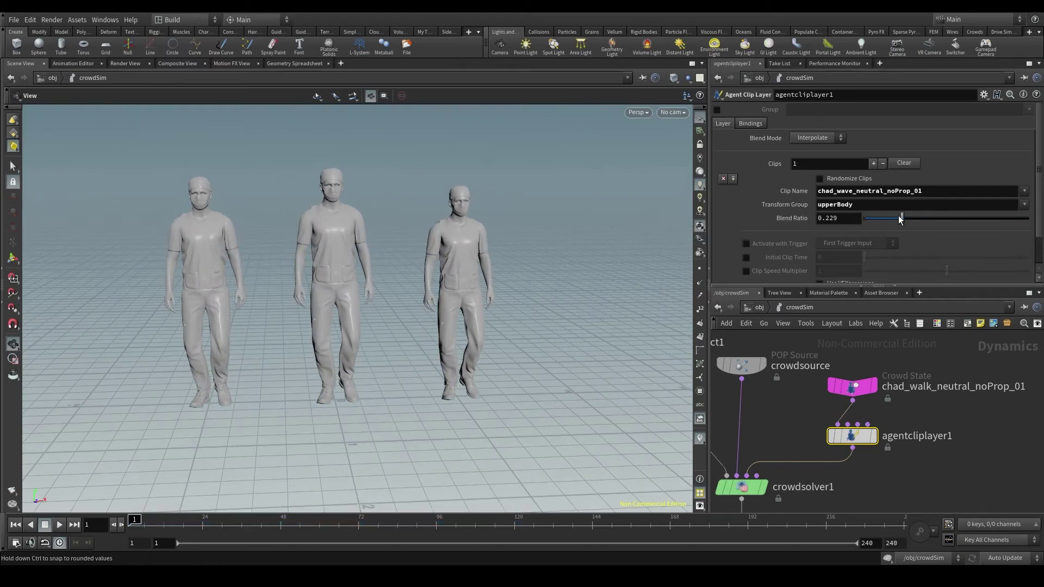
drag(961, 212, 1028, 218)
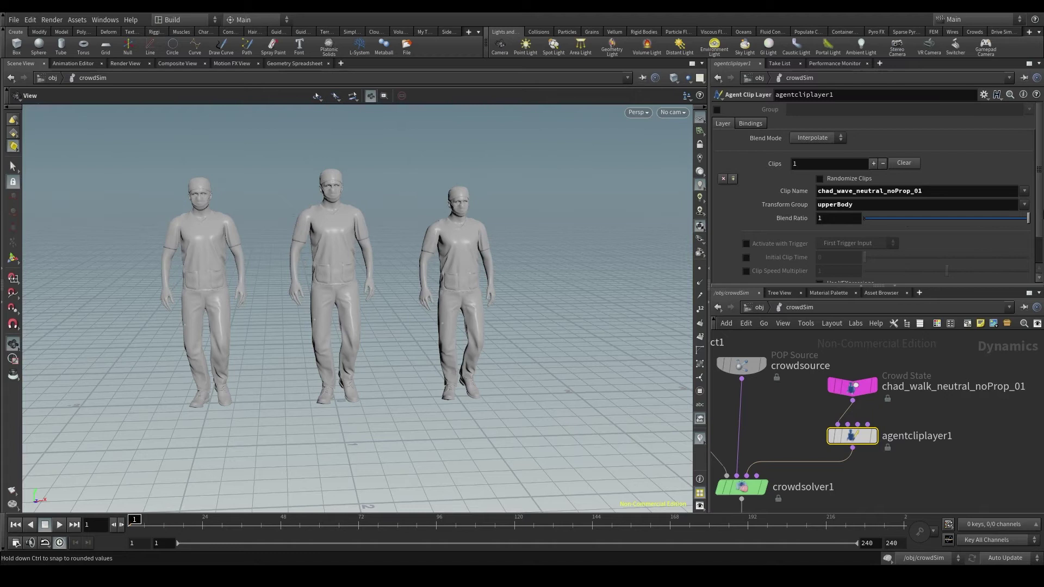
double_click(936, 189)
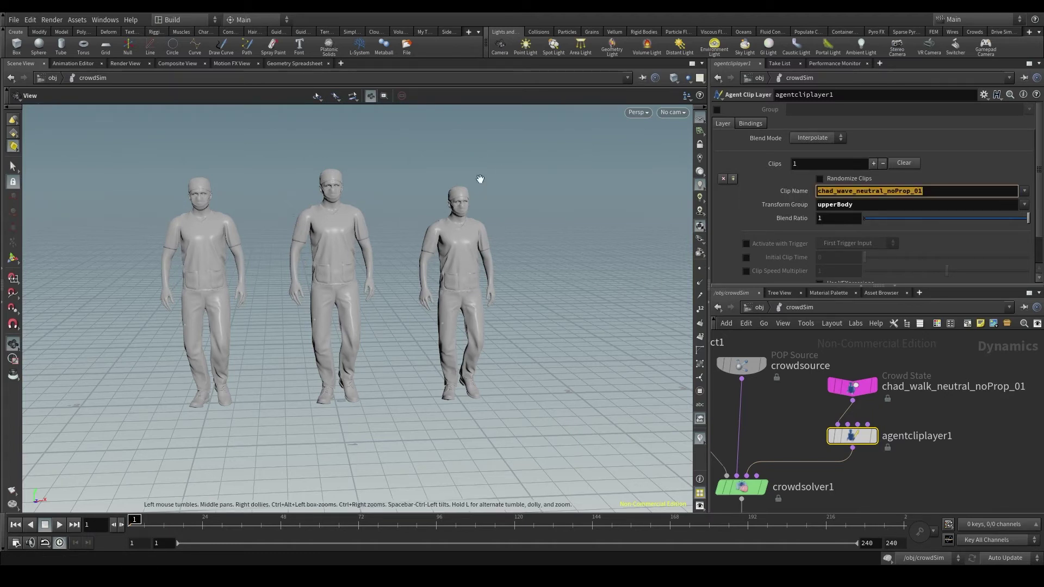
click(995, 251)
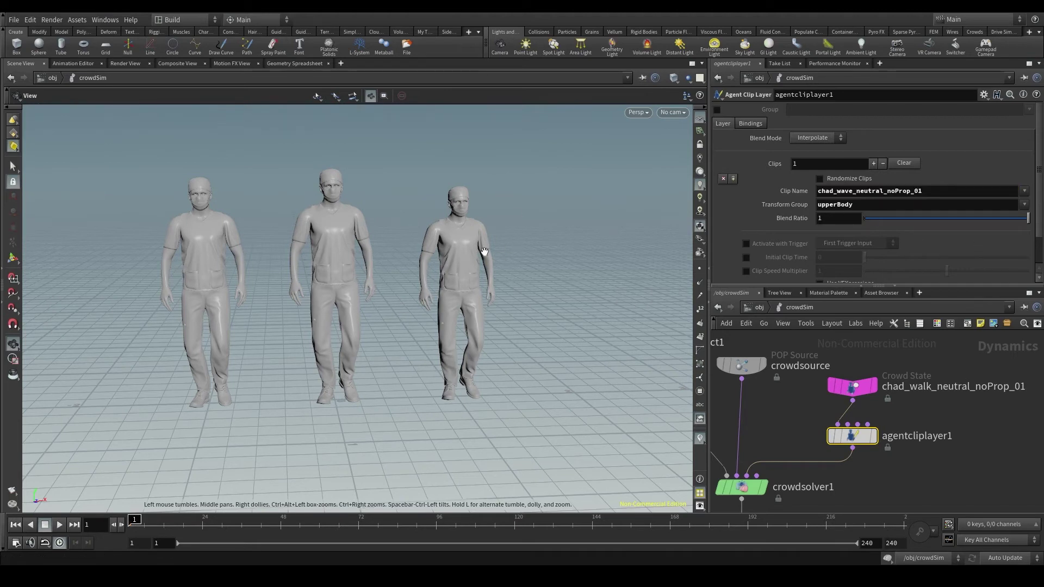
scroll(461, 259, up, 3)
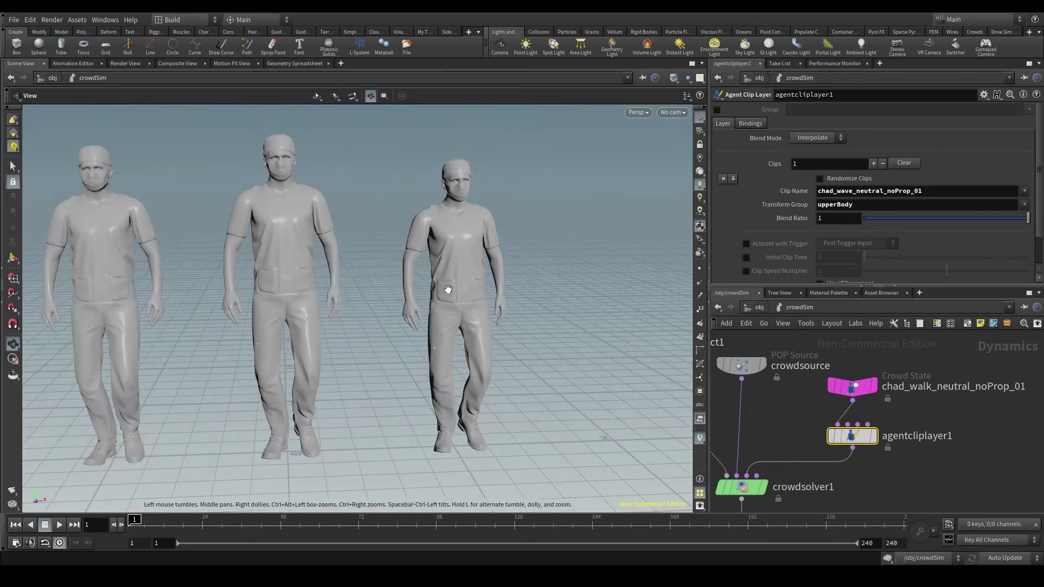
scroll(487, 253, down, 3)
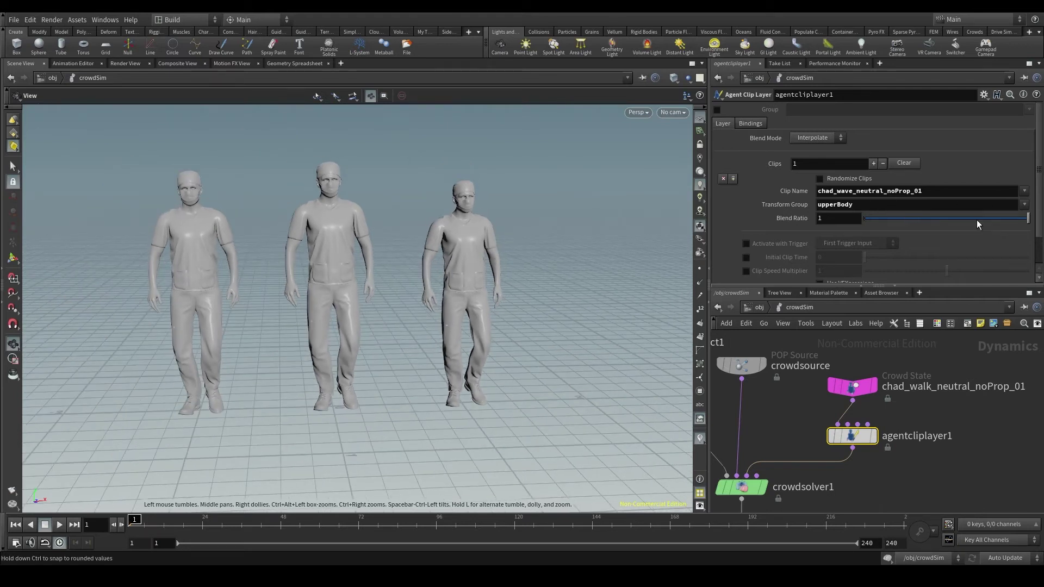
drag(976, 220, 795, 230)
scroll(384, 380, up, 2)
scroll(387, 378, down, 4)
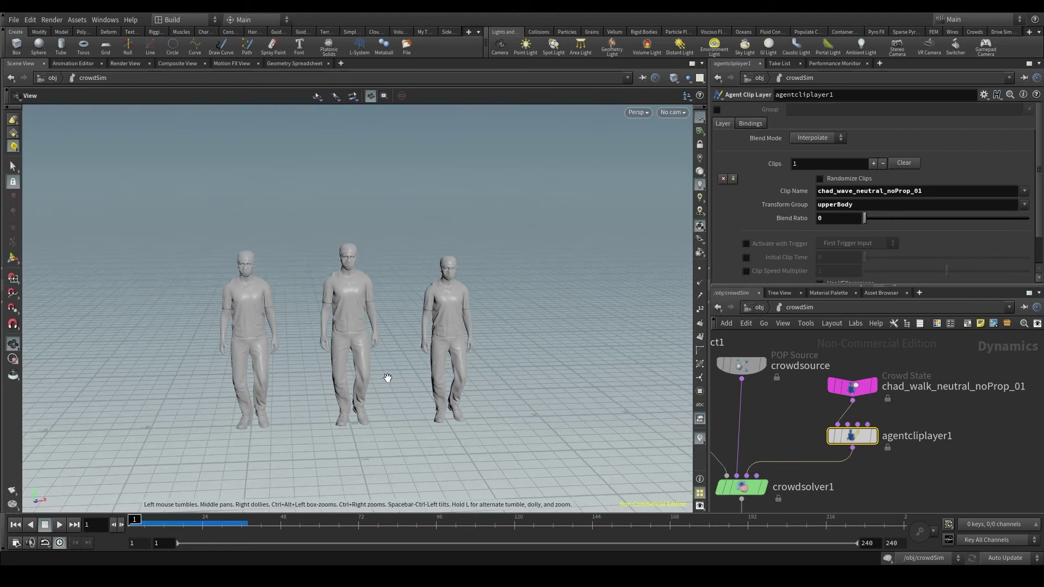
scroll(387, 378, up, 3)
click(59, 524)
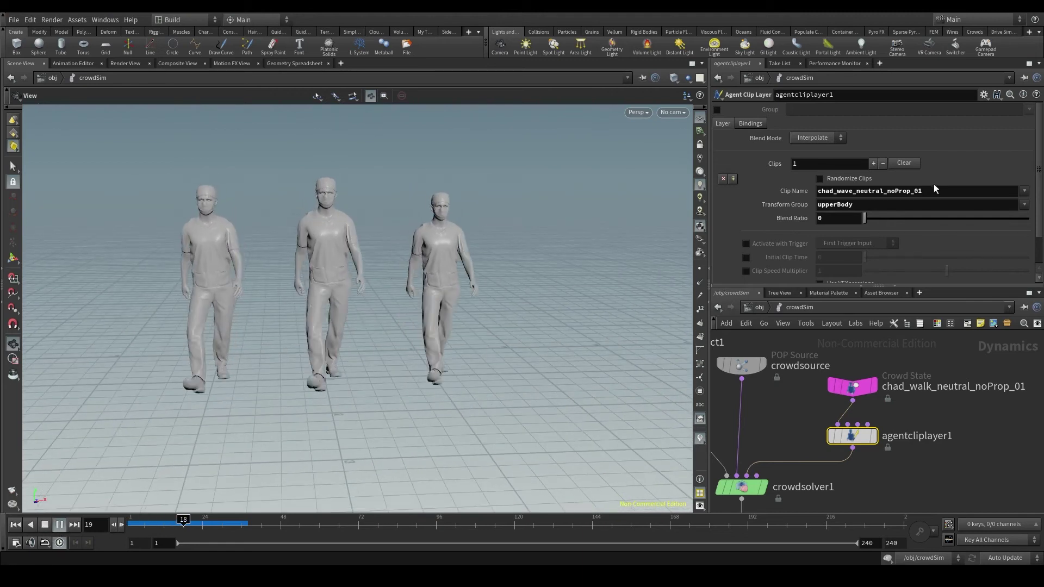
key(ctrl+Up)
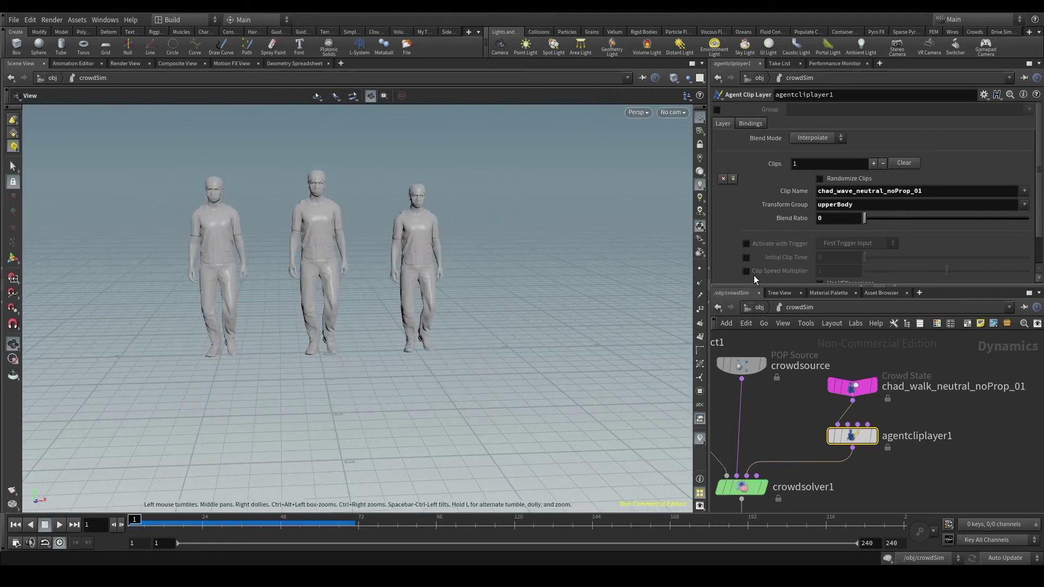
- Play the sim with Blend Ratio .5, then restore the Blend Ratio to 1
drag(931, 223, 944, 221)
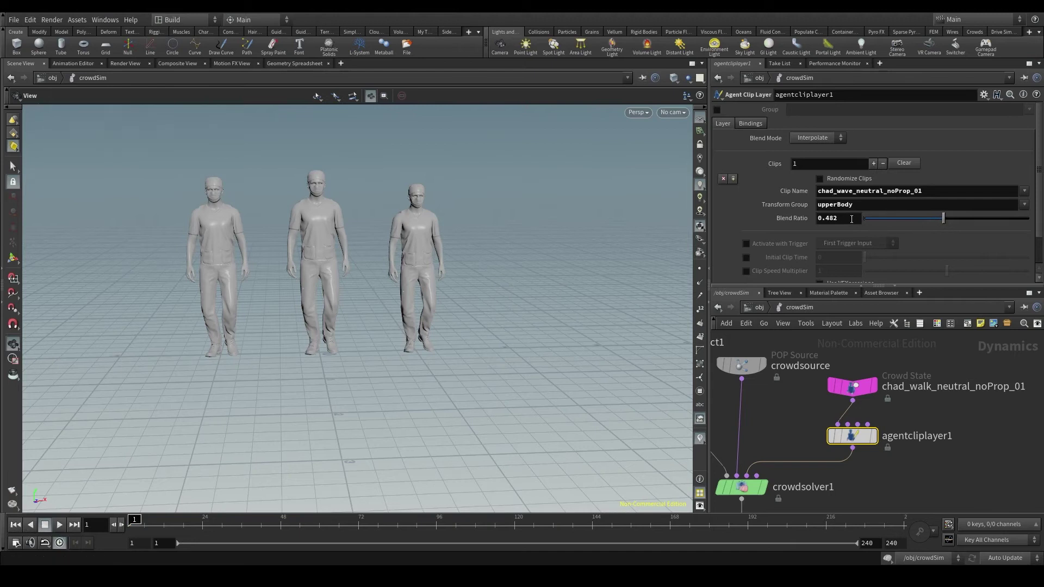
text(.5)
key(Return)
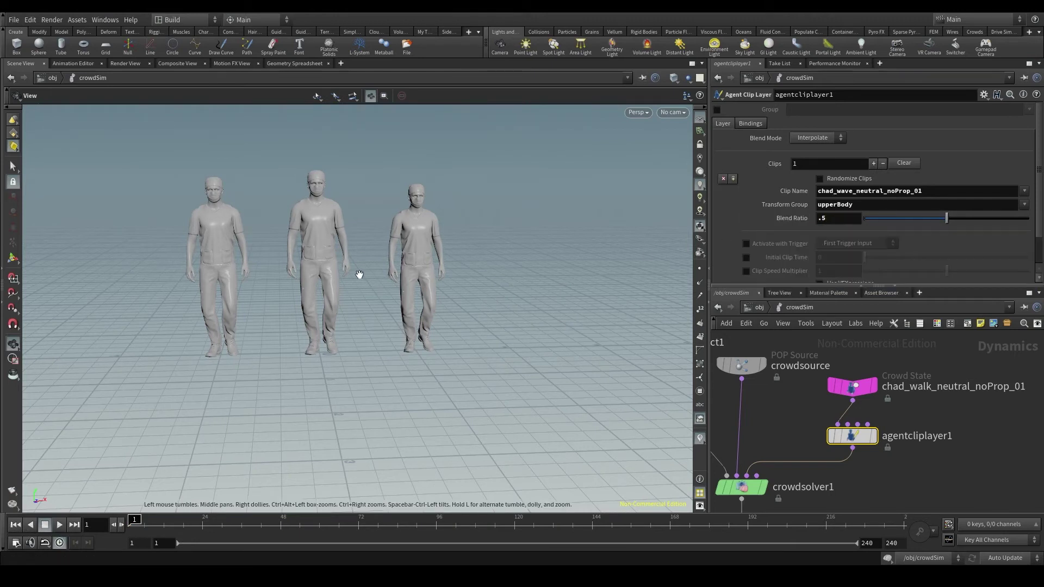
click(61, 525)
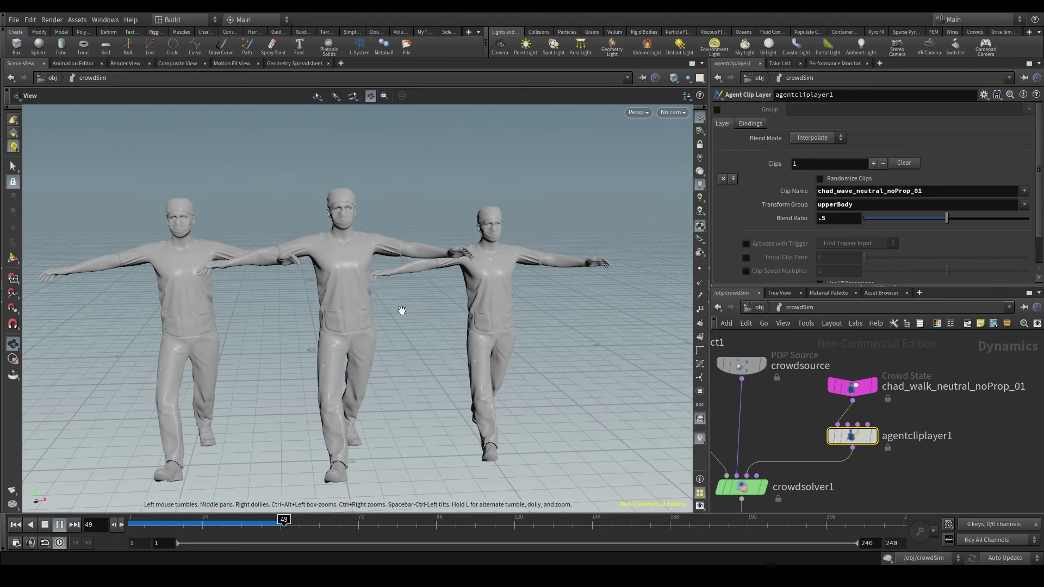
scroll(434, 385, down, 5)
middle_drag(441, 381, 405, 328)
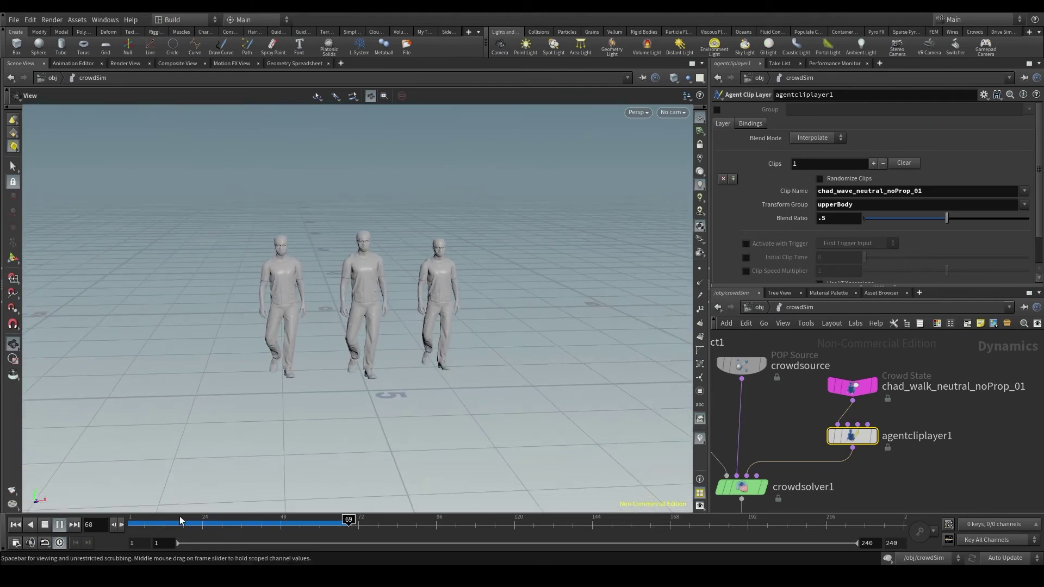
drag(170, 526, 212, 520)
scroll(360, 245, up, 6)
mouse_move(331, 258)
mouse_down()
mouse_move(414, 257)
mouse_move(229, 252)
mouse_move(273, 249)
mouse_move(336, 272)
mouse_up()
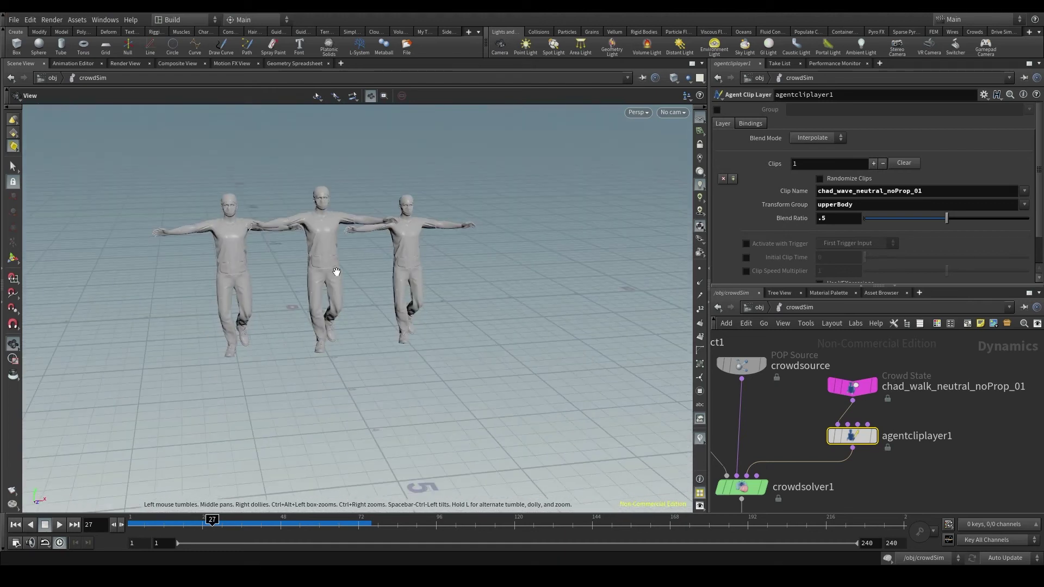
drag(947, 219, 1029, 218)
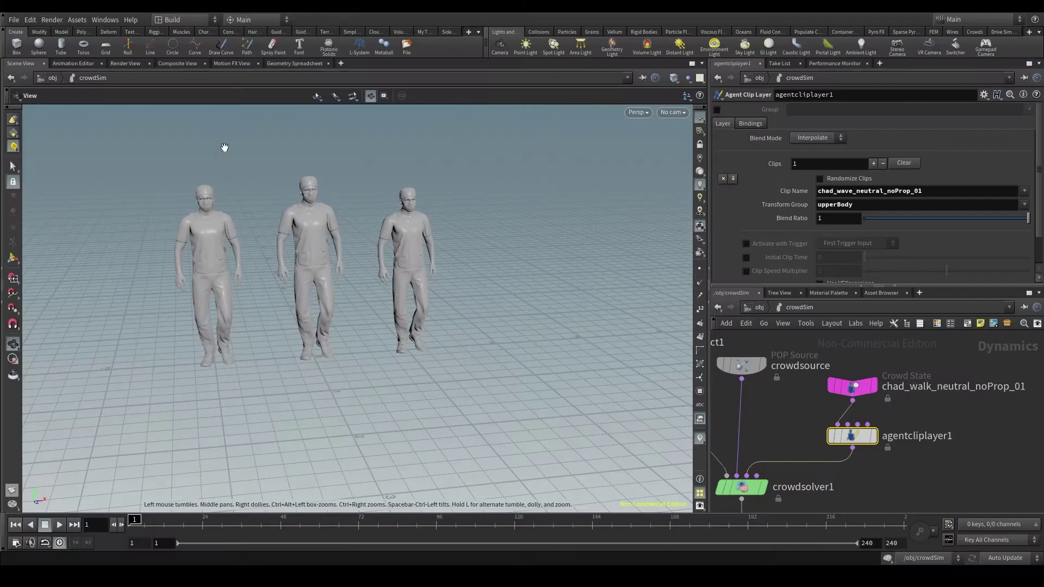
drag(283, 291, 259, 254)
right_drag(259, 254, 291, 326)
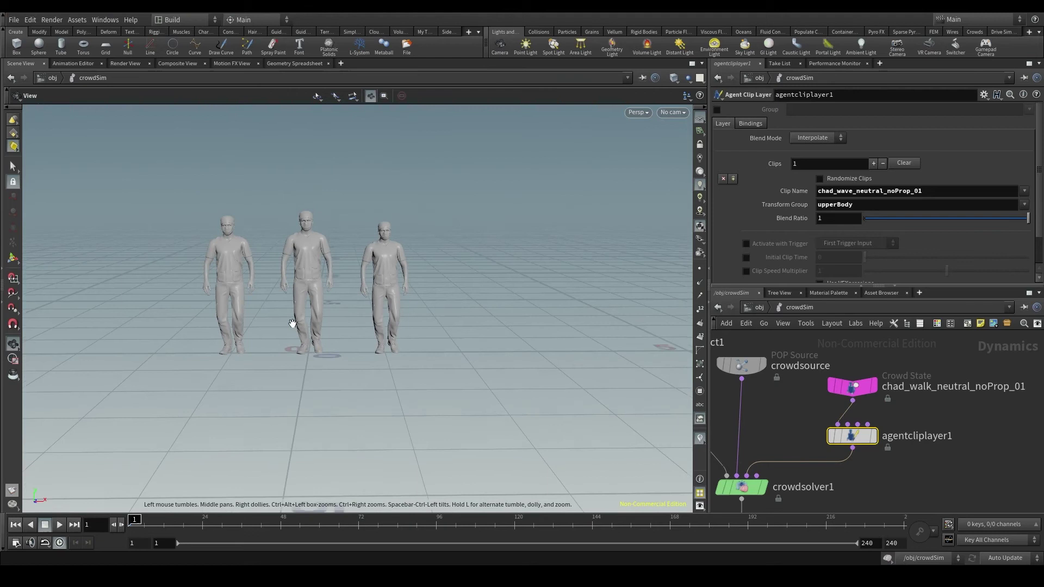
middle_drag(292, 326, 328, 279)
click(58, 525)
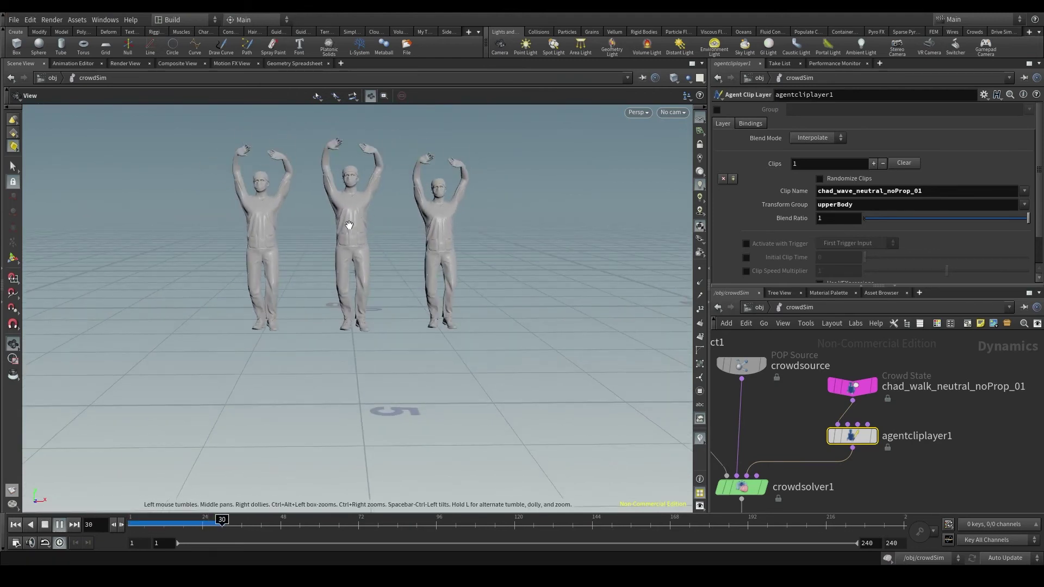
- In agentSetup, preview chad_wave_neutral_noProp_01 on chad_clips, then turn the preview off
click(59, 525)
click(760, 307)
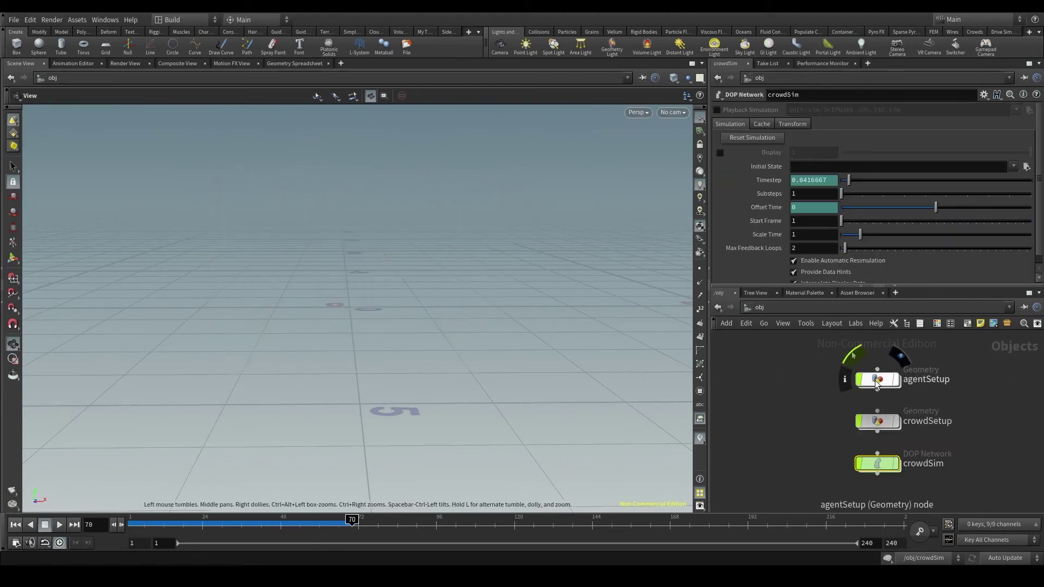
double_click(868, 376)
click(840, 389)
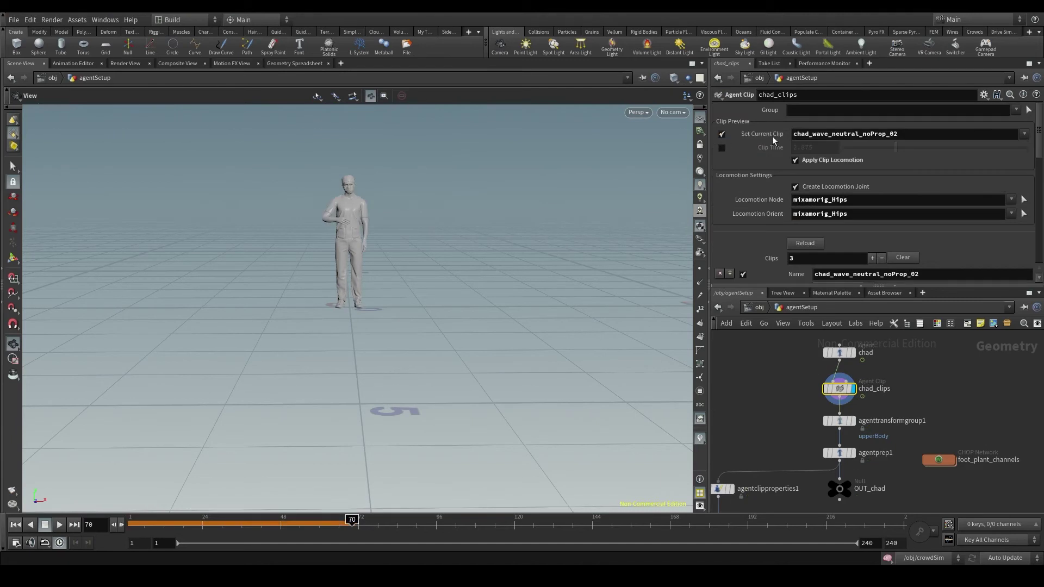
click(1025, 135)
click(1007, 160)
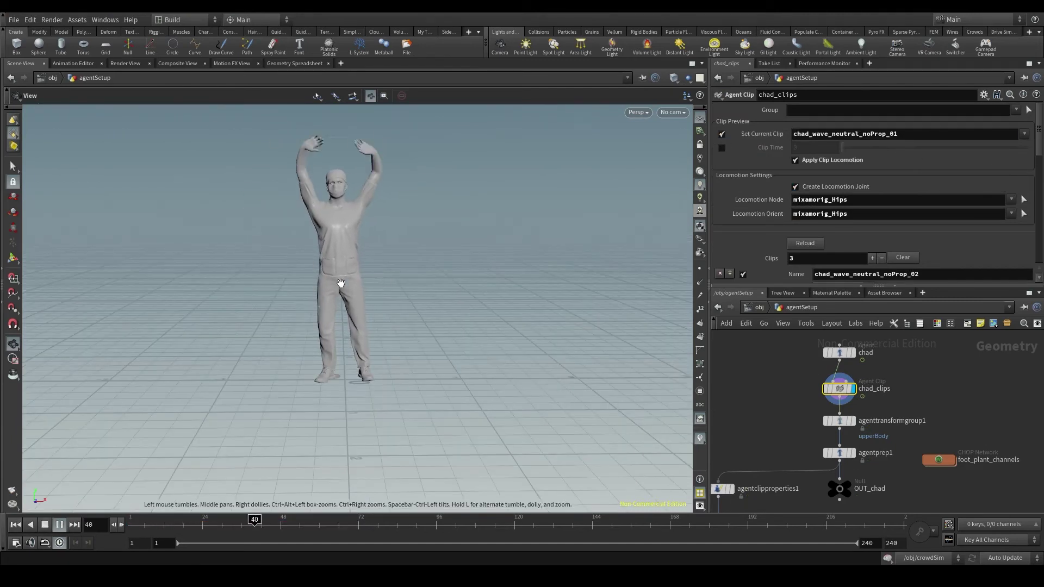
click(59, 525)
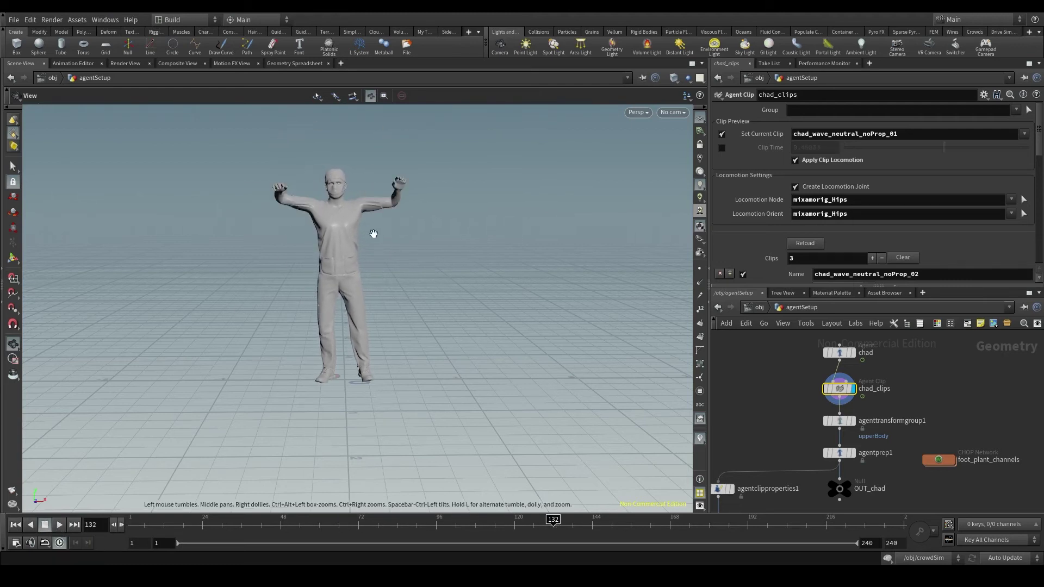
click(723, 132)
- Return to crowdSim and inspect the agents and agentcliplayer1's wave clip name
click(747, 306)
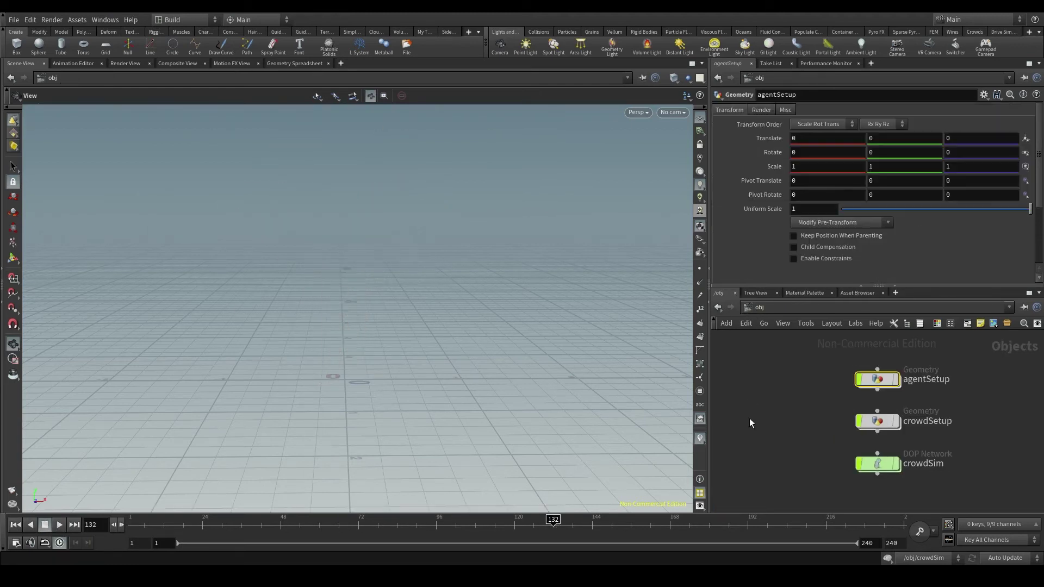
double_click(885, 465)
click(15, 525)
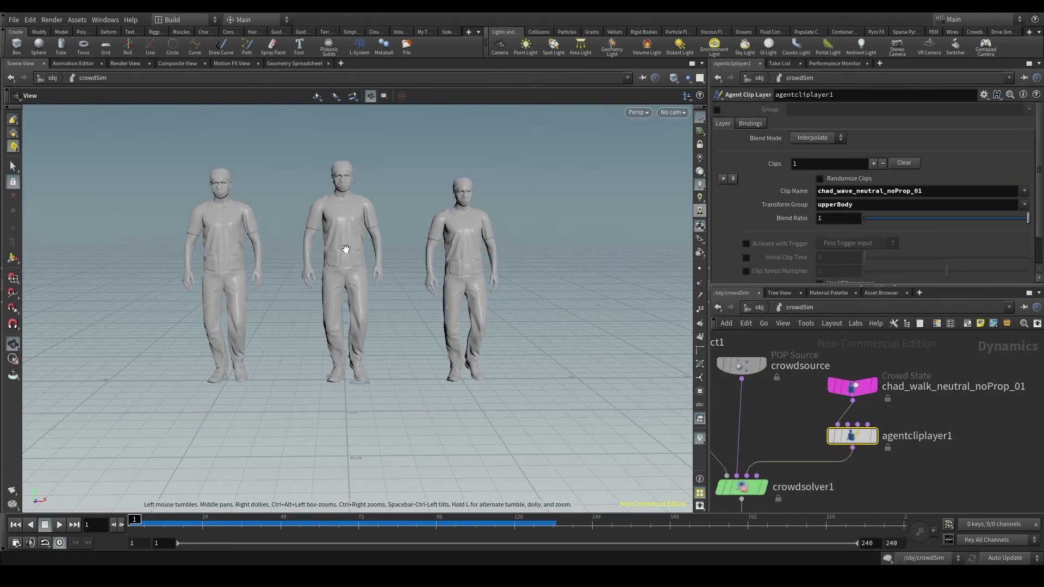
right_drag(317, 170, 336, 228)
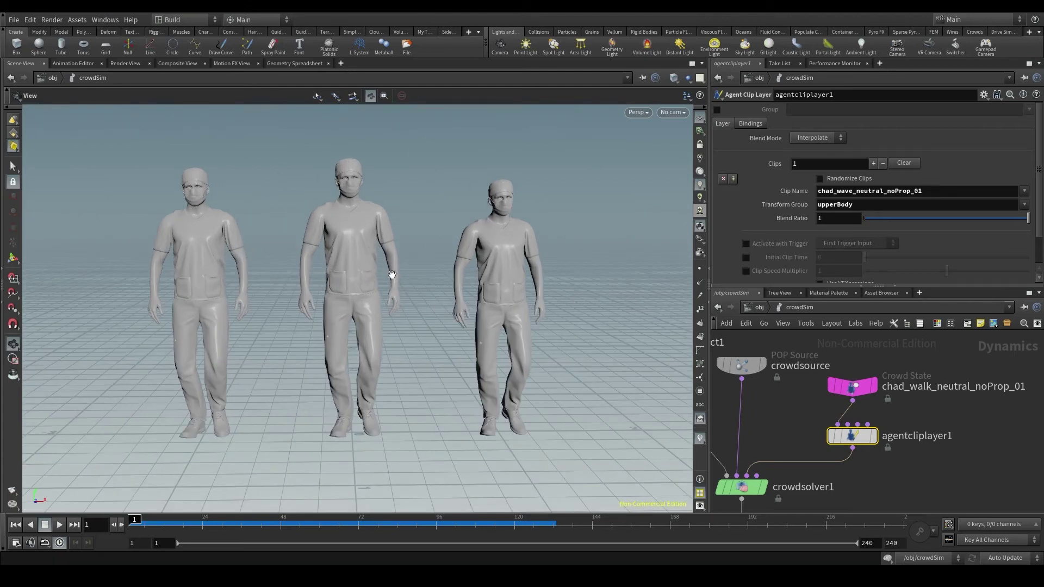
drag(834, 193, 888, 192)
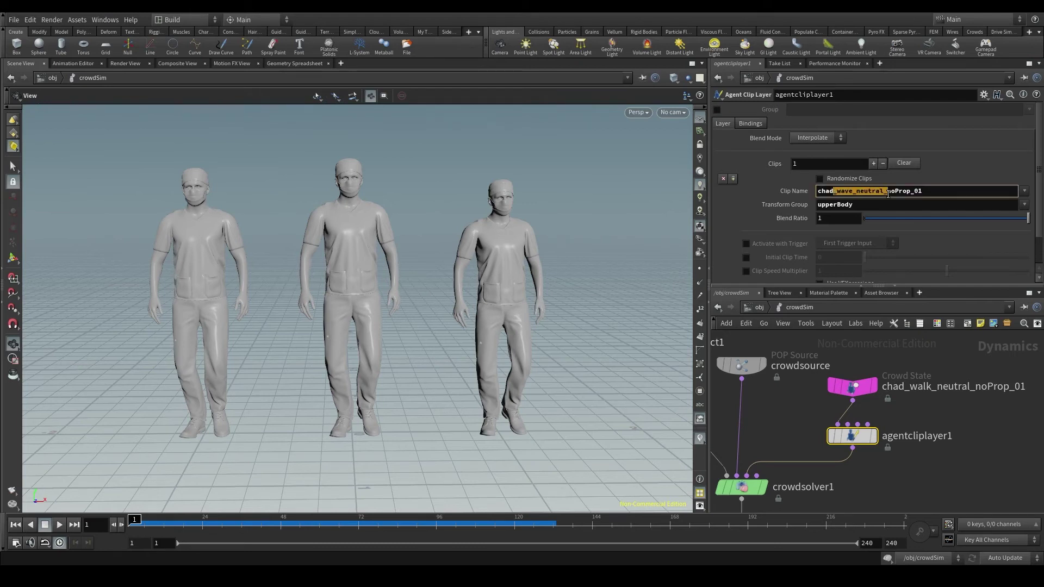
drag(342, 285, 390, 281)
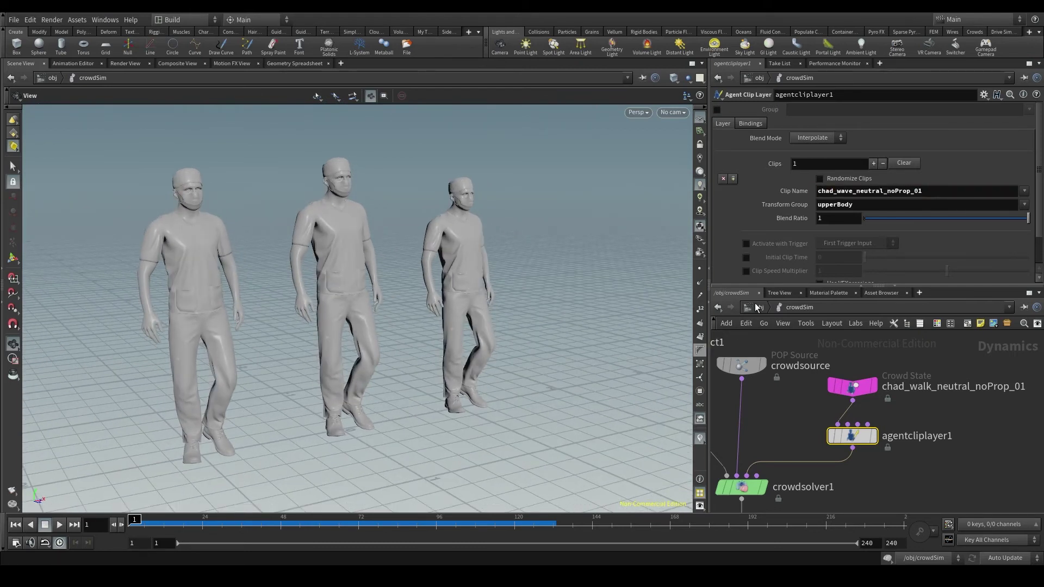
- Set agenttransformgroup1's upperBody root joint to mixamorig_Spine1 in agentSetup
click(757, 308)
click(872, 379)
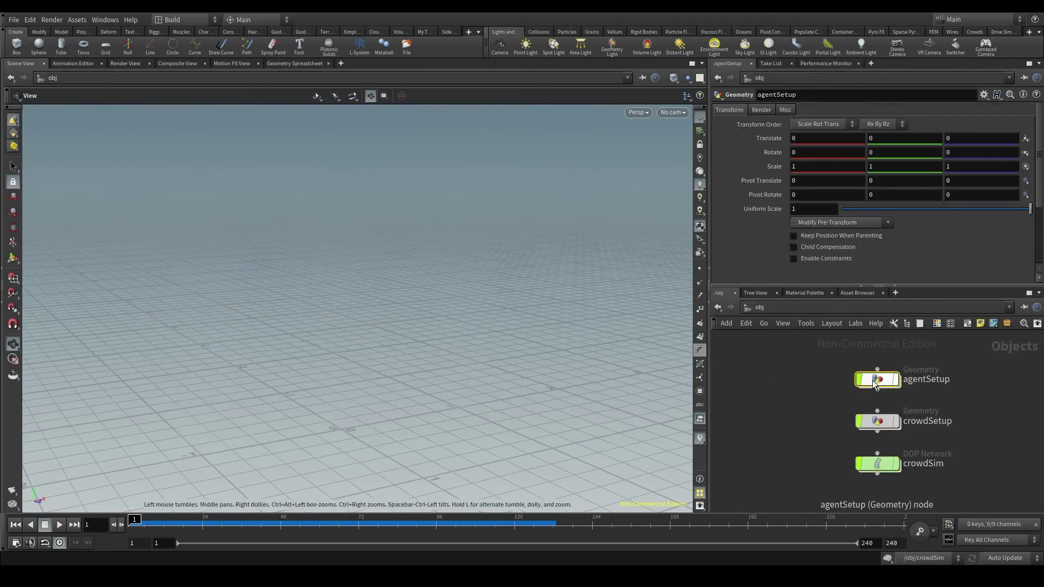
double_click(873, 379)
click(841, 426)
click(858, 404)
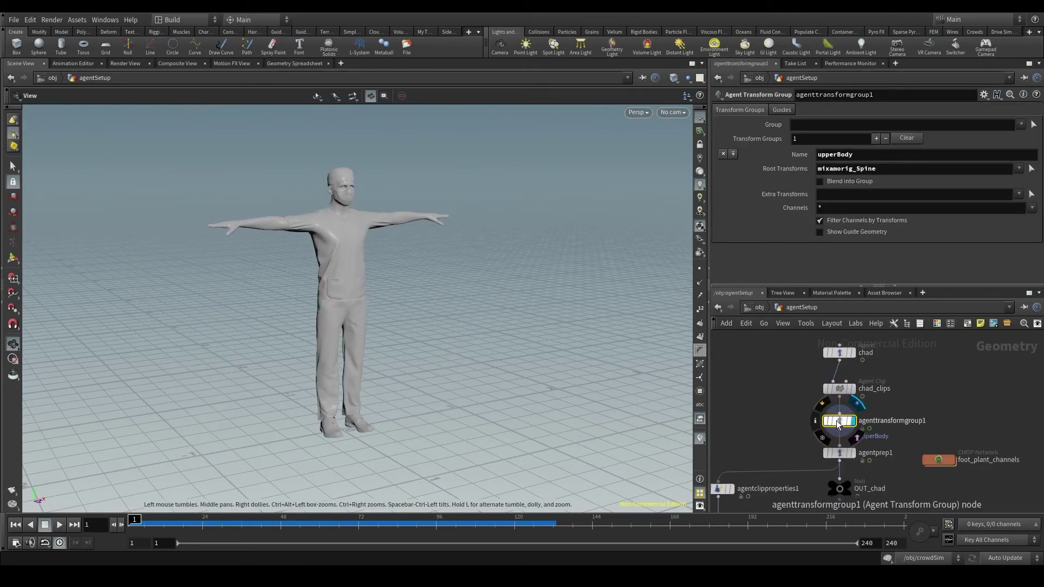
click(857, 233)
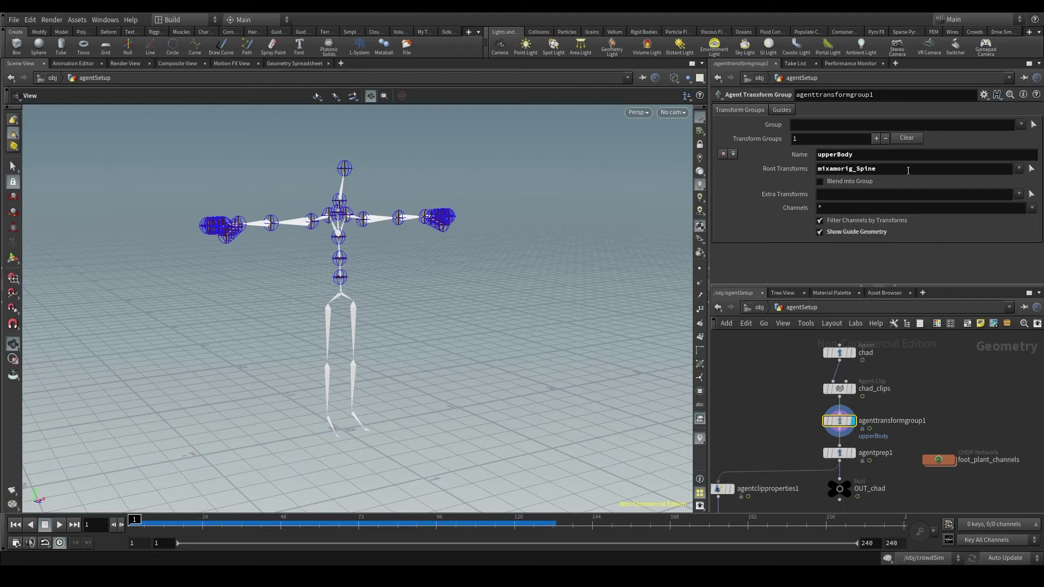
click(1017, 171)
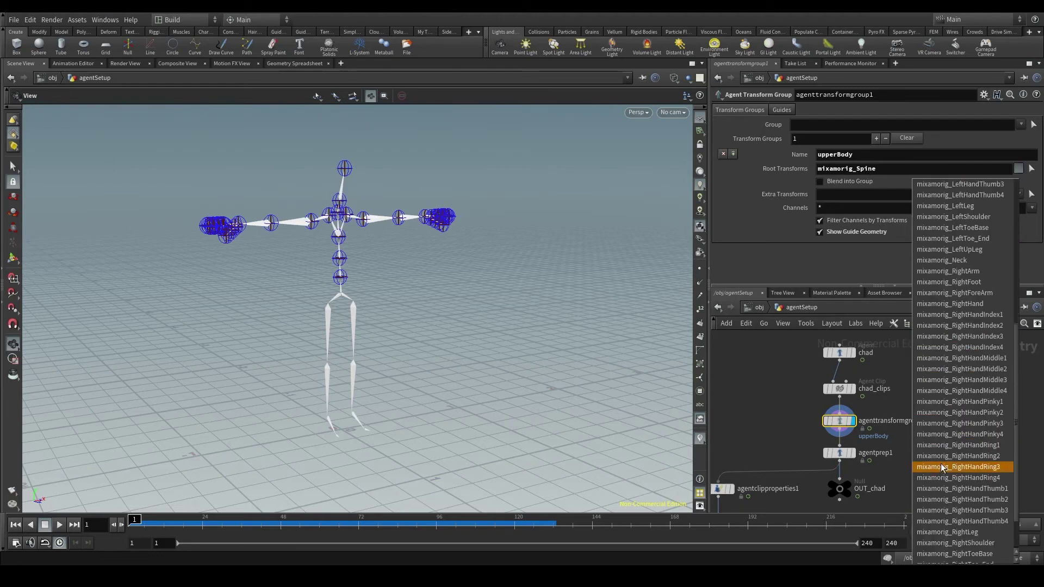
scroll(941, 464, down, 2)
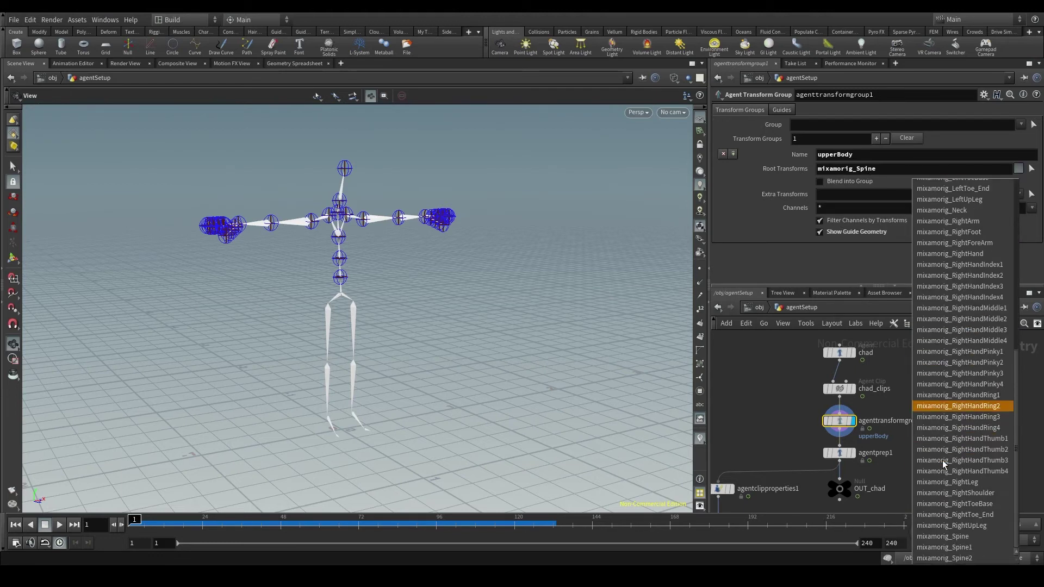
click(957, 548)
scroll(339, 271, up, 5)
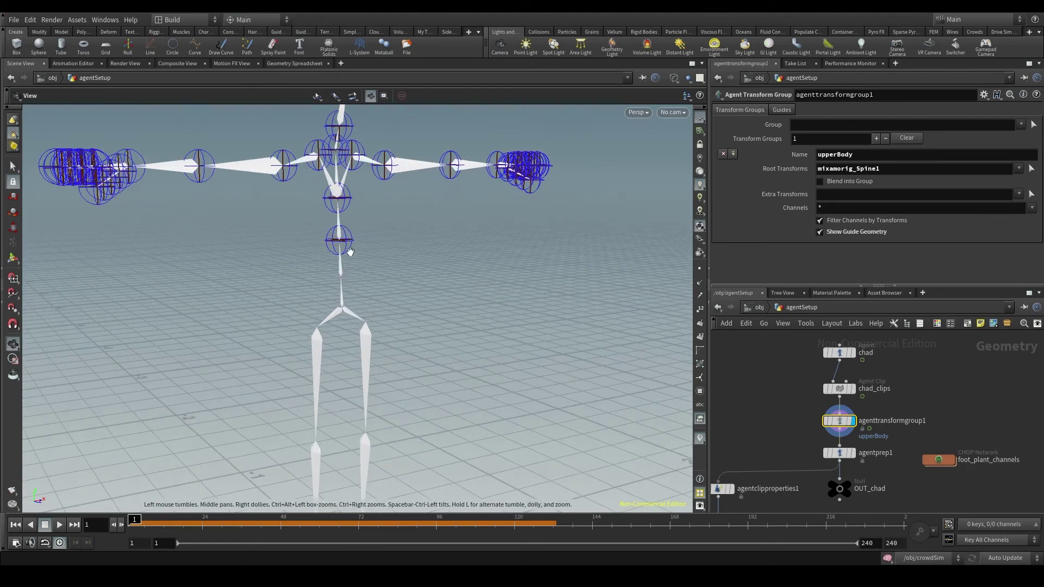
- Back in crowdSim with shaded display, play the waving sim twice and reset to frame 1
key(u)
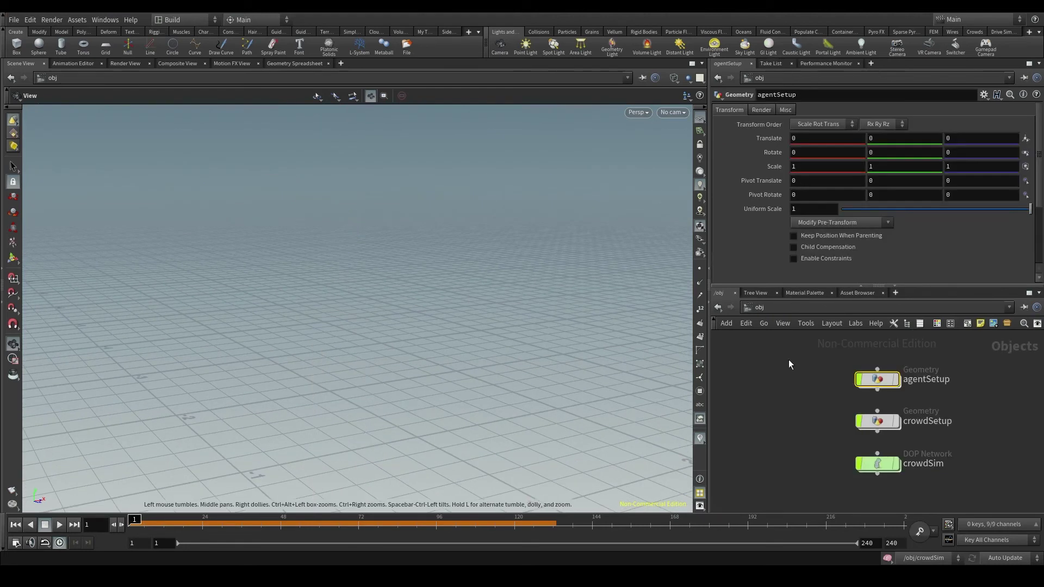
double_click(876, 461)
scroll(354, 293, down, 5)
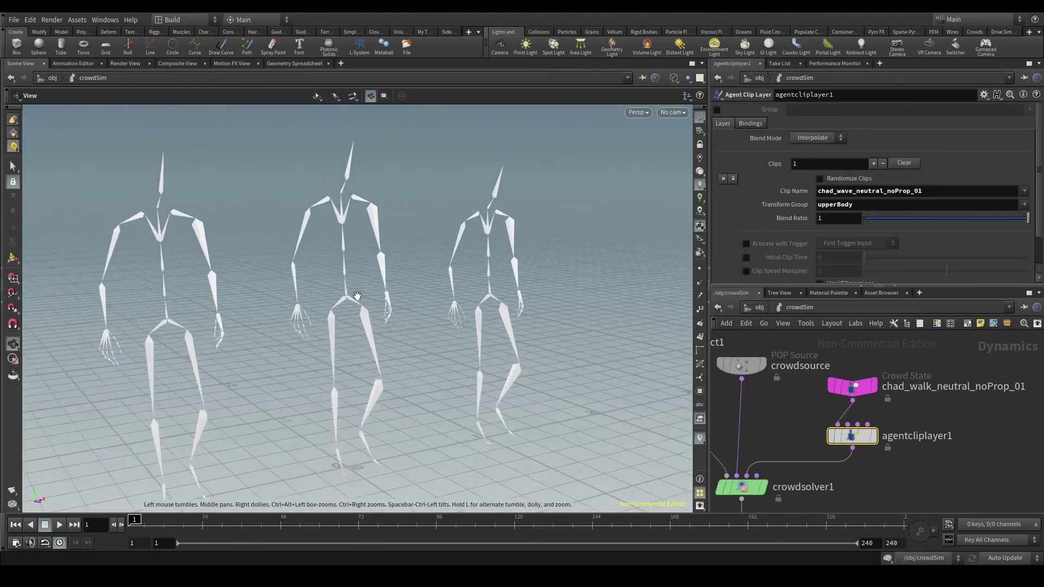
key(shift+w)
scroll(362, 311, down, 5)
drag(397, 336, 319, 299)
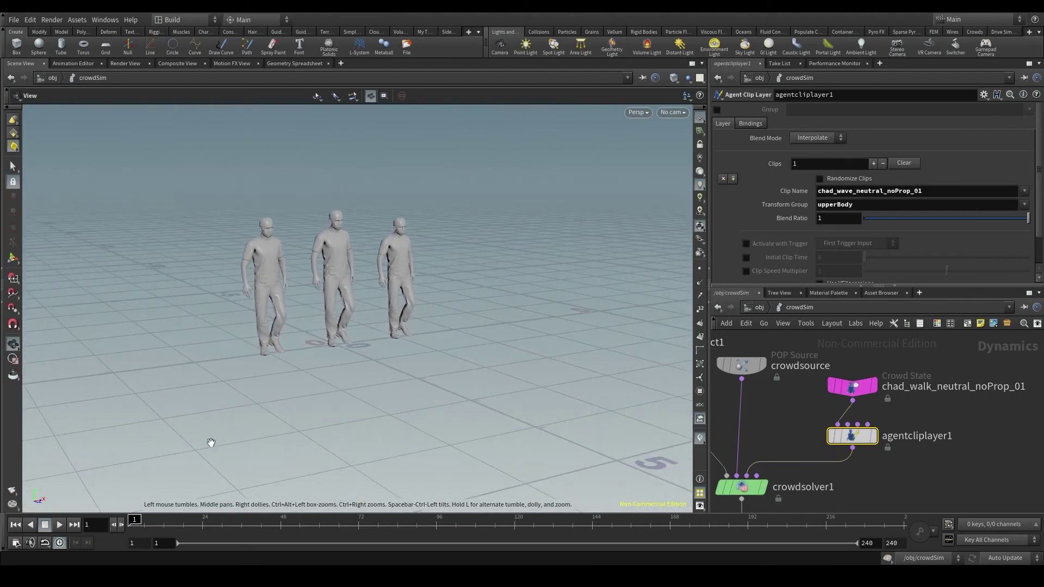
drag(392, 271, 338, 272)
click(59, 525)
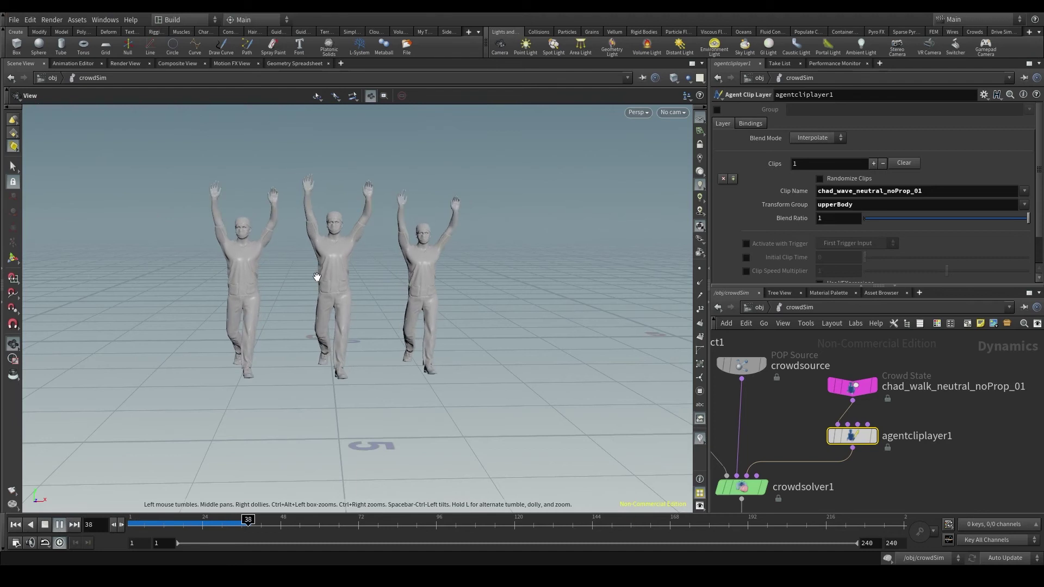
click(59, 526)
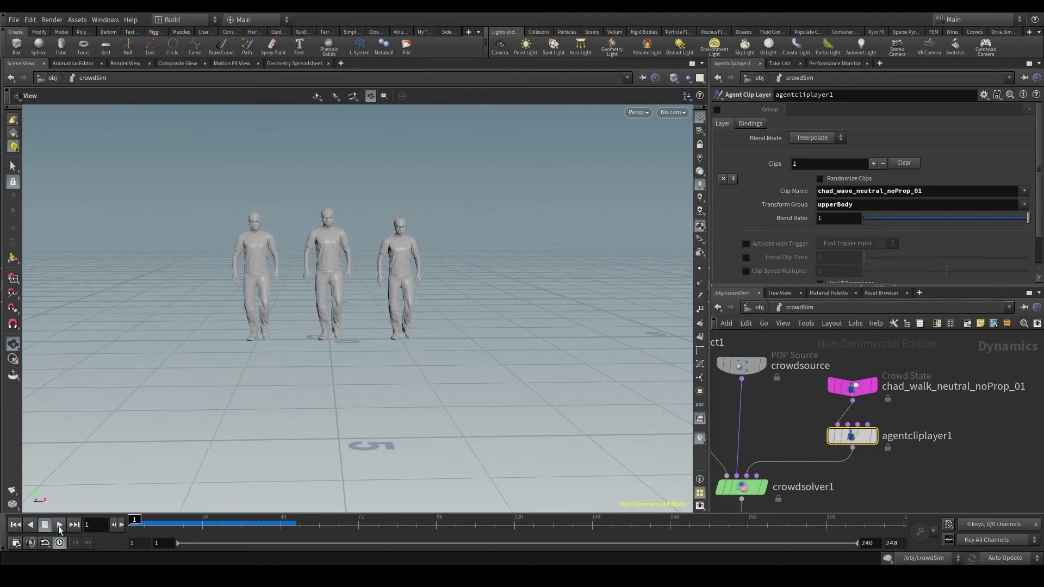
click(60, 525)
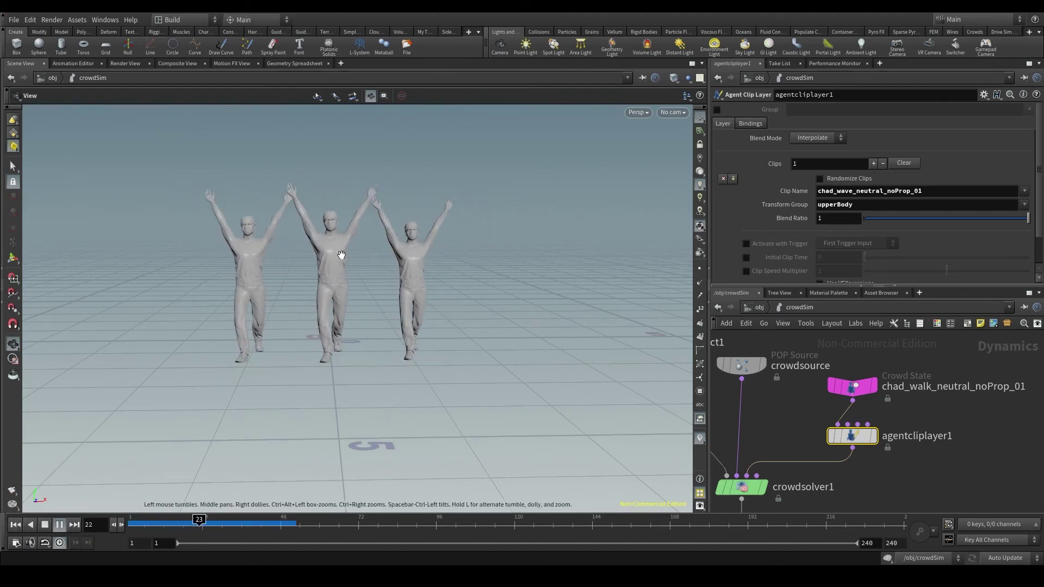
click(15, 525)
- Change the upperBody group's root joint to mixamorig_Spine2 in agentSetup
click(758, 309)
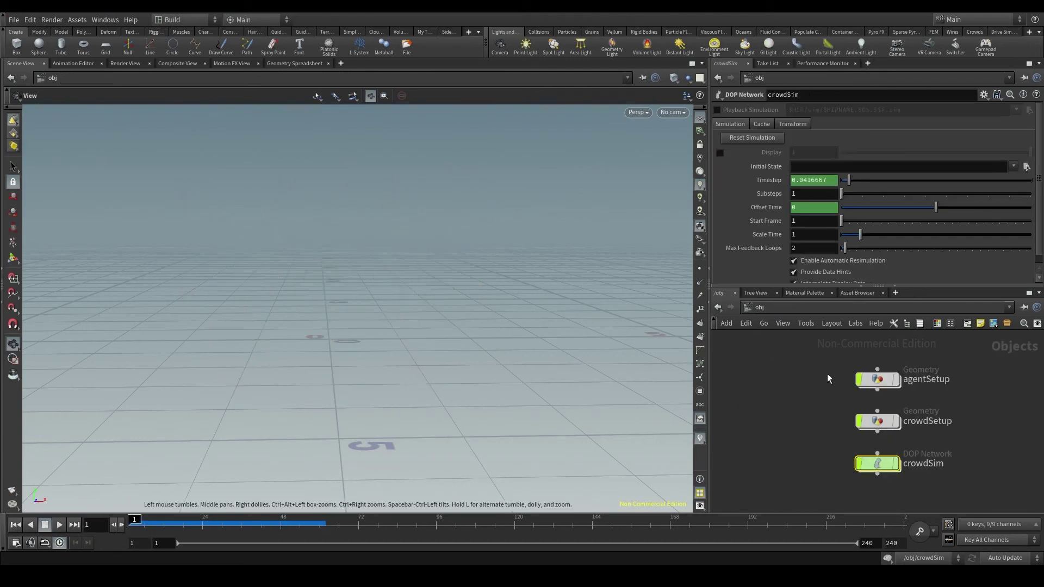
double_click(871, 376)
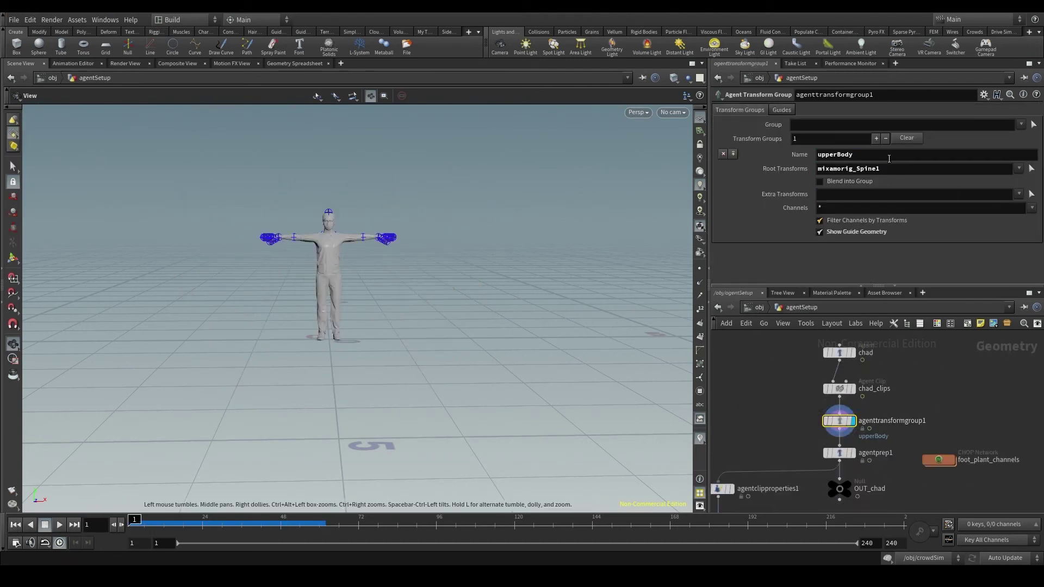
click(1020, 170)
click(973, 545)
scroll(326, 234, up, 3)
- Toggle between skeleton and shaded mesh views, then play the sim and restart it
key(w)
key(w)
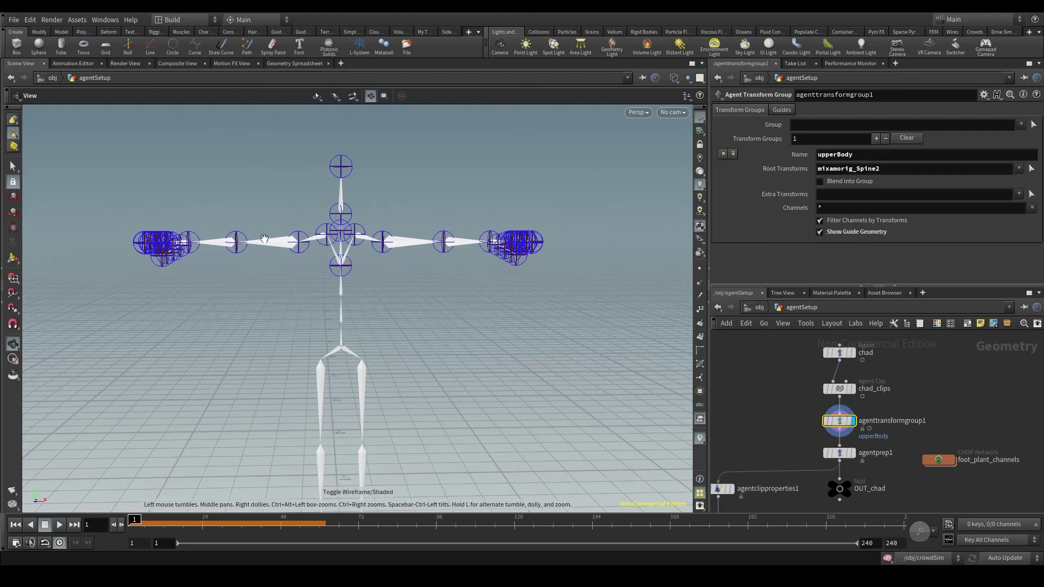
key(w)
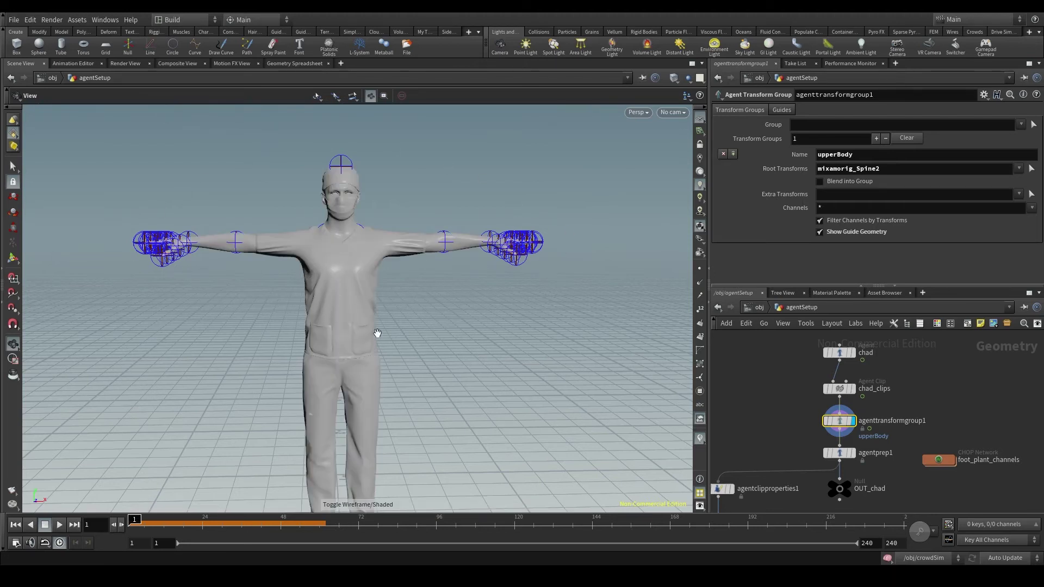
key(w)
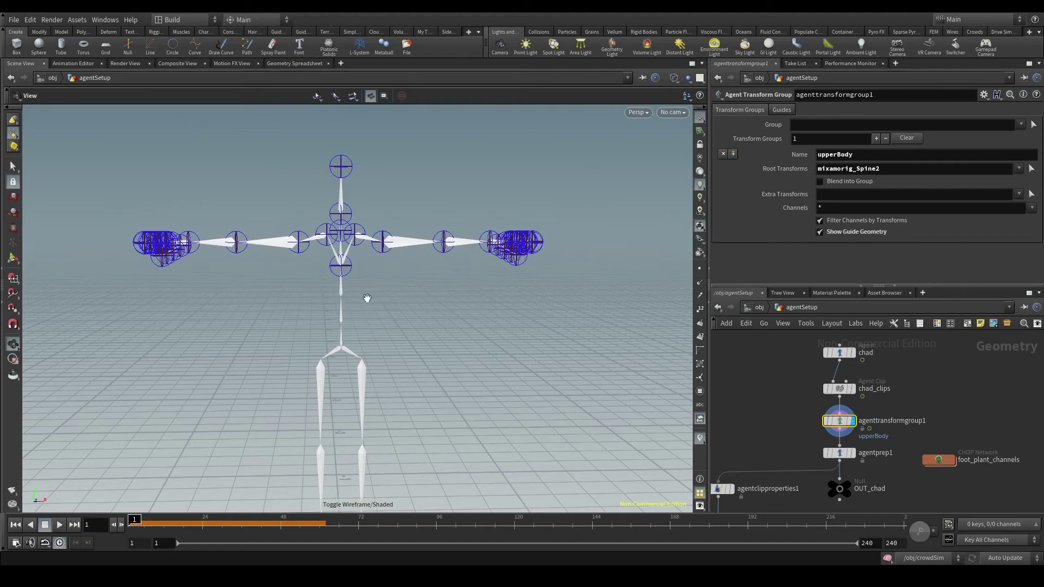
key(w)
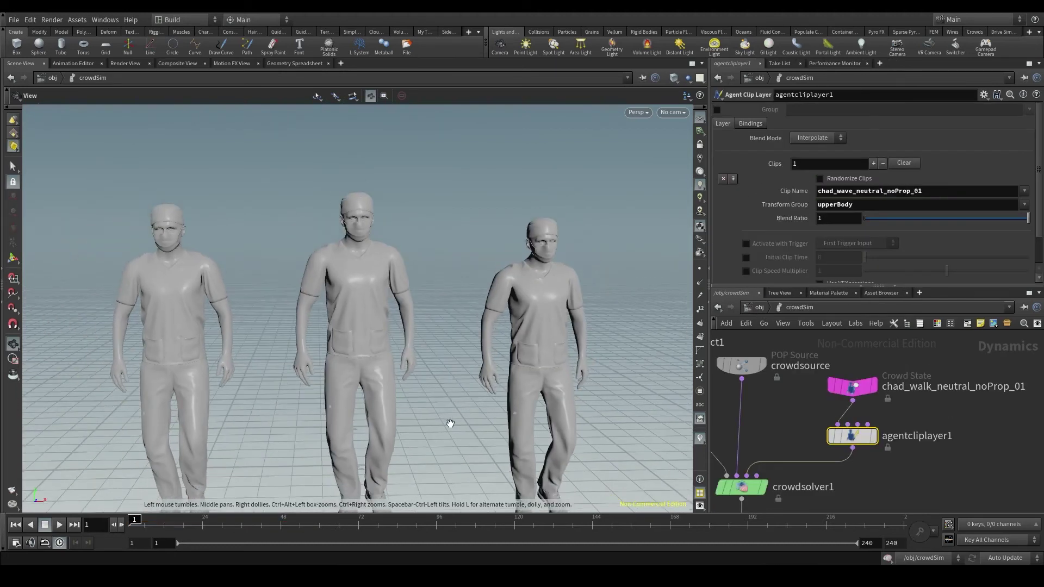
scroll(450, 423, down, 5)
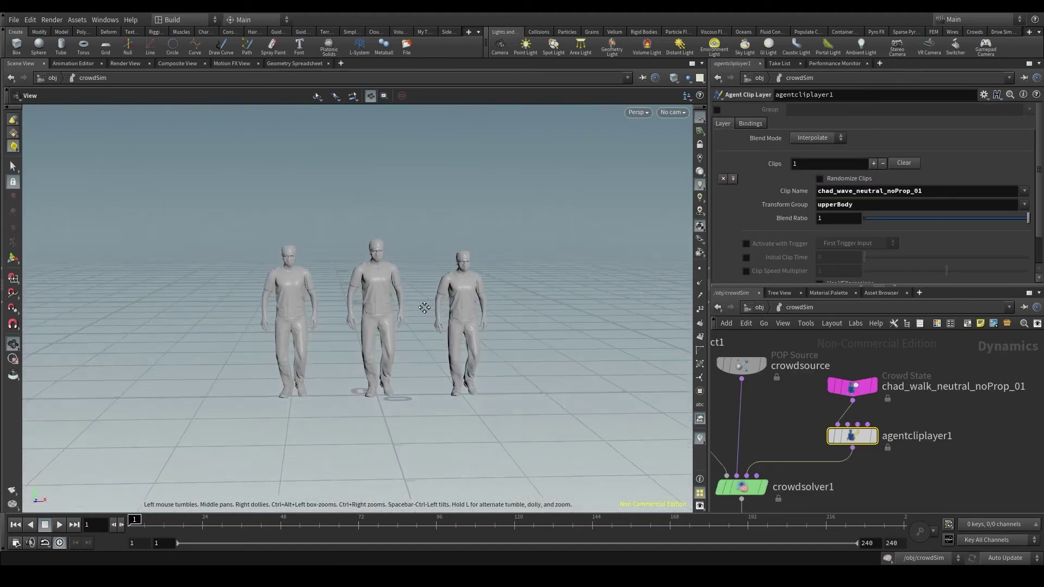
click(59, 525)
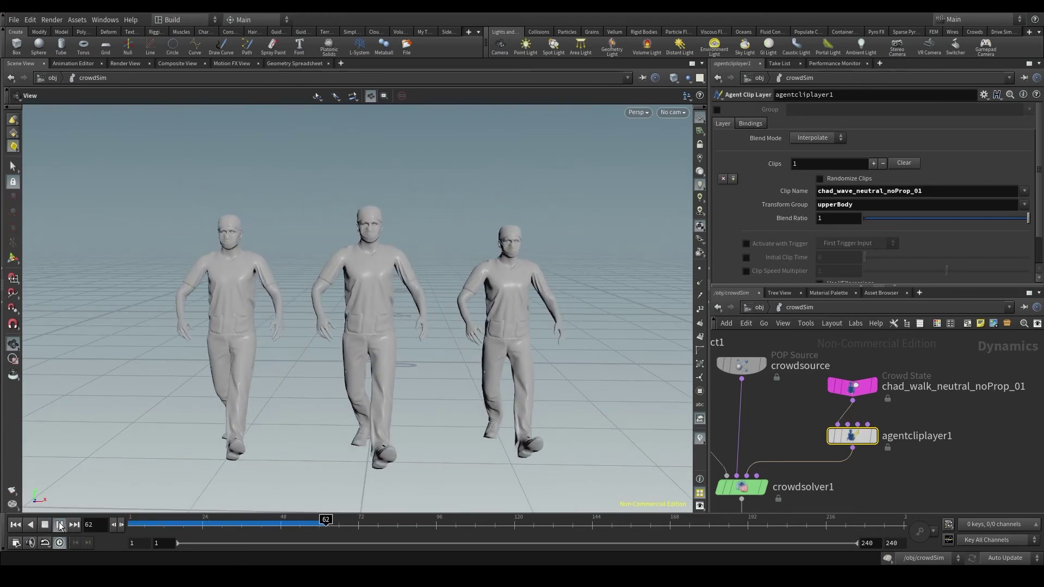
key(ctrl+Up)
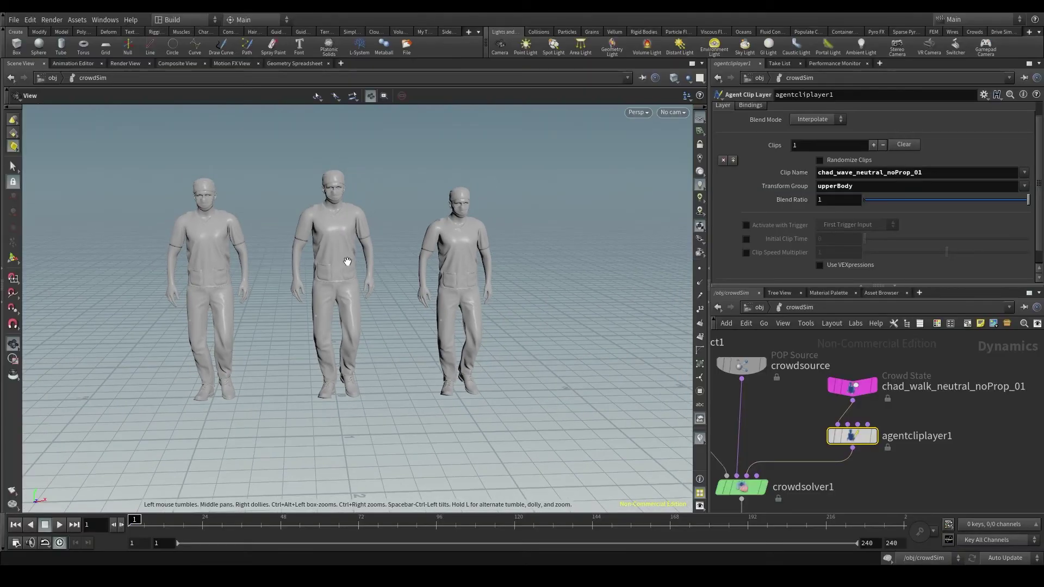
- Enable Randomize Clips and choose two chad_wave_neutral_noProp clips as the clip choices
drag(839, 174, 940, 157)
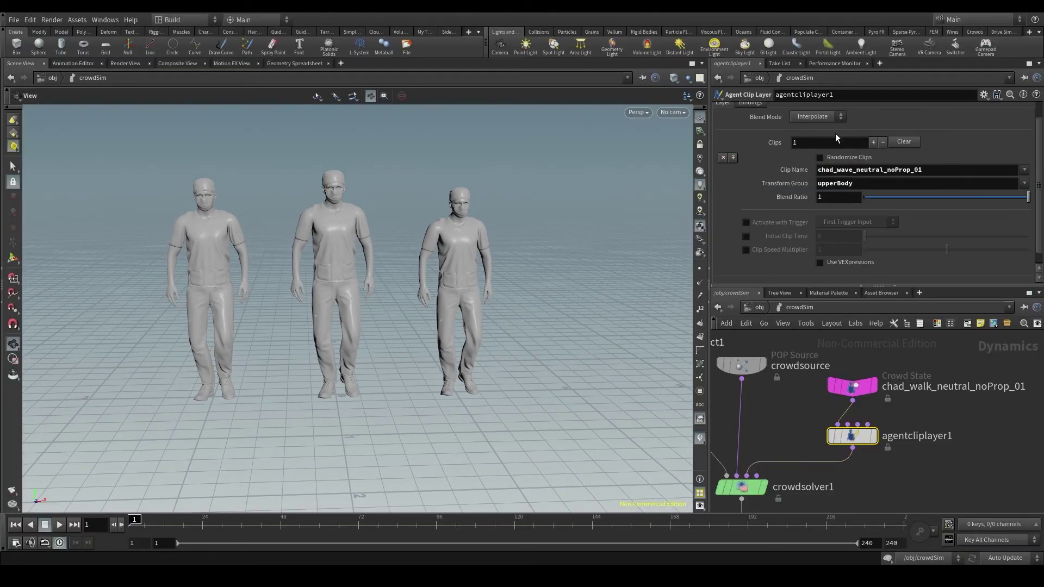
click(850, 158)
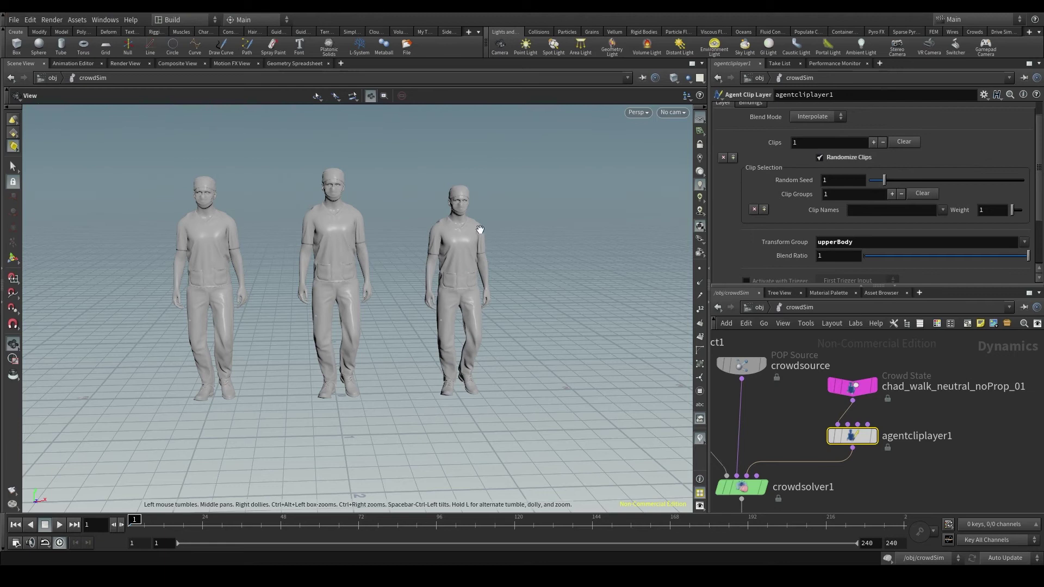
click(944, 213)
click(988, 251)
click(764, 209)
click(943, 221)
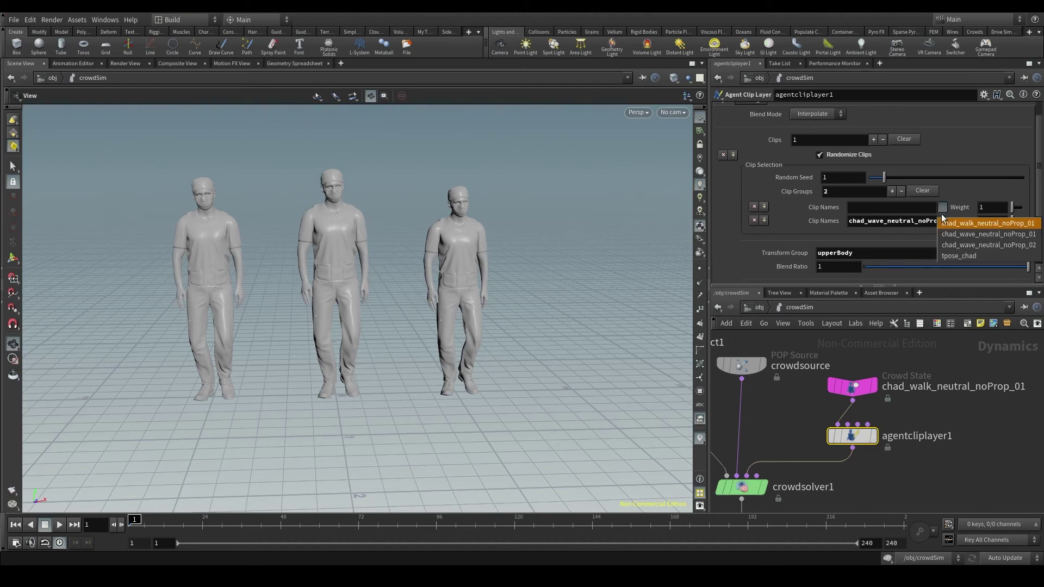
click(968, 230)
- Play the sim to watch the three agents wave differently, then replay from the start
right_drag(419, 314, 432, 360)
middle_drag(431, 360, 376, 290)
click(61, 526)
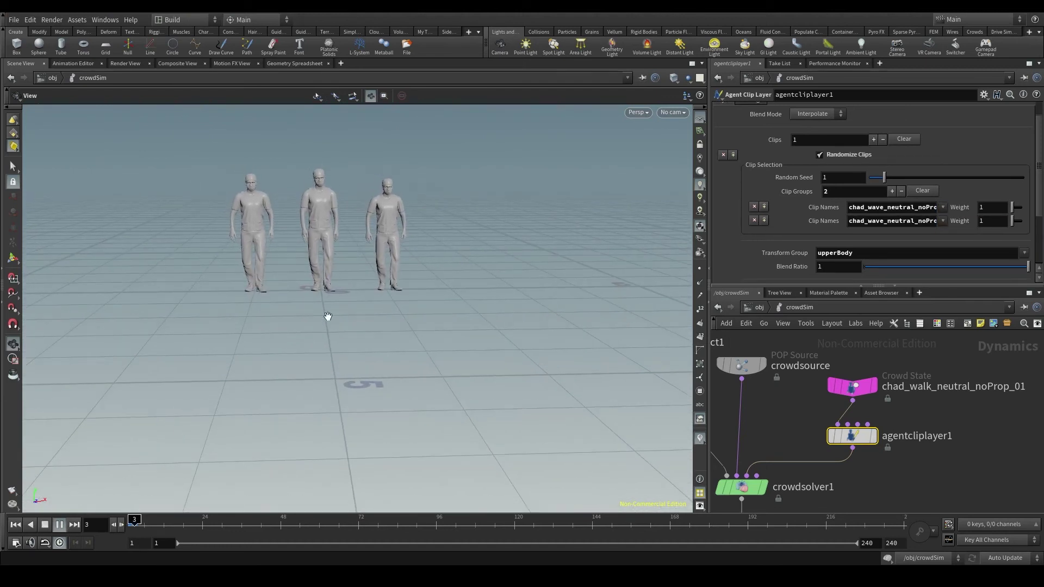
middle_drag(345, 326, 368, 347)
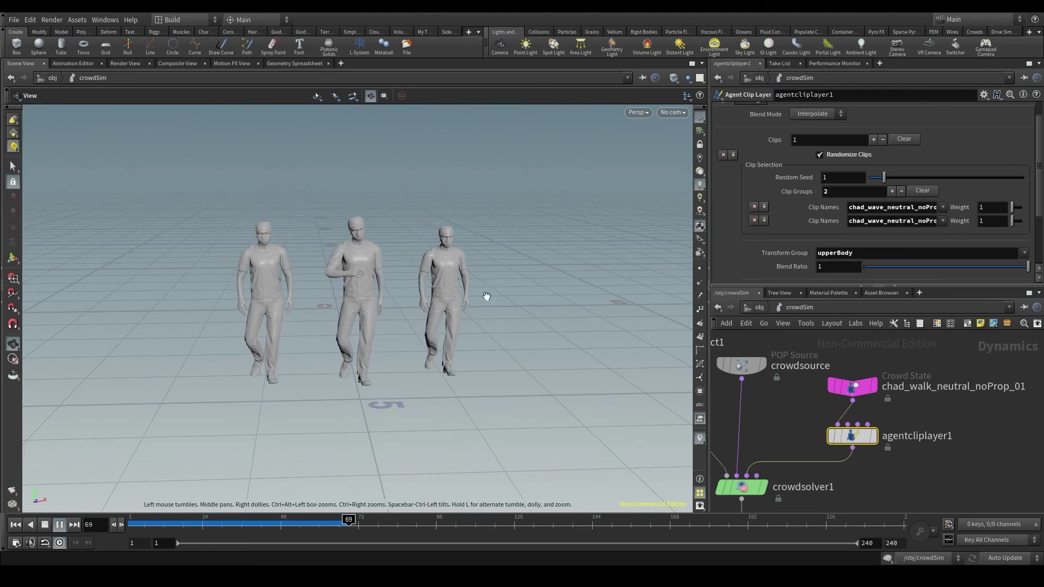
scroll(333, 311, up, 2)
click(22, 527)
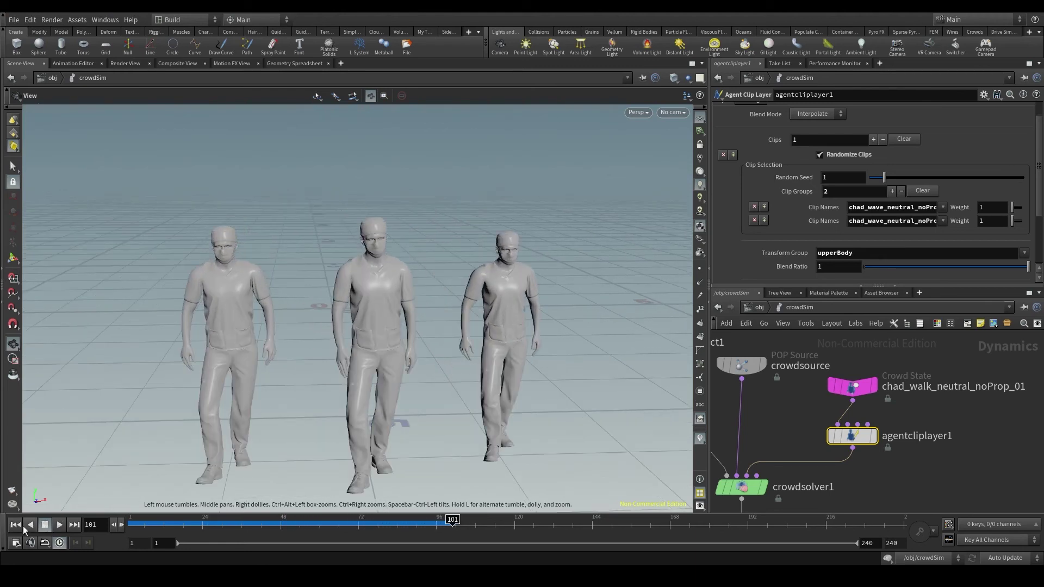
click(21, 526)
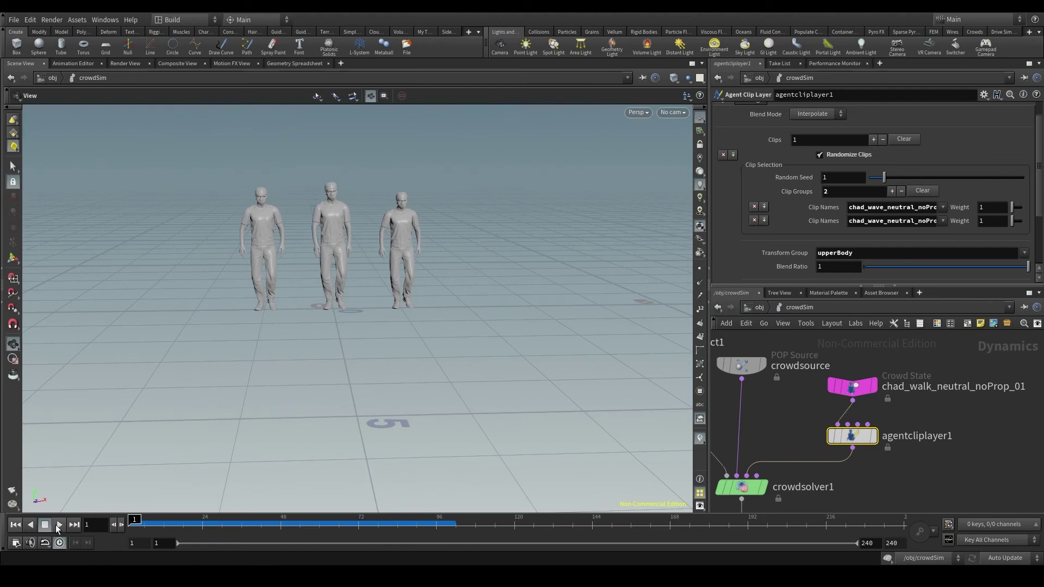
click(59, 525)
mouse_move(185, 520)
mouse_down()
mouse_move(153, 520)
mouse_move(180, 520)
mouse_up()
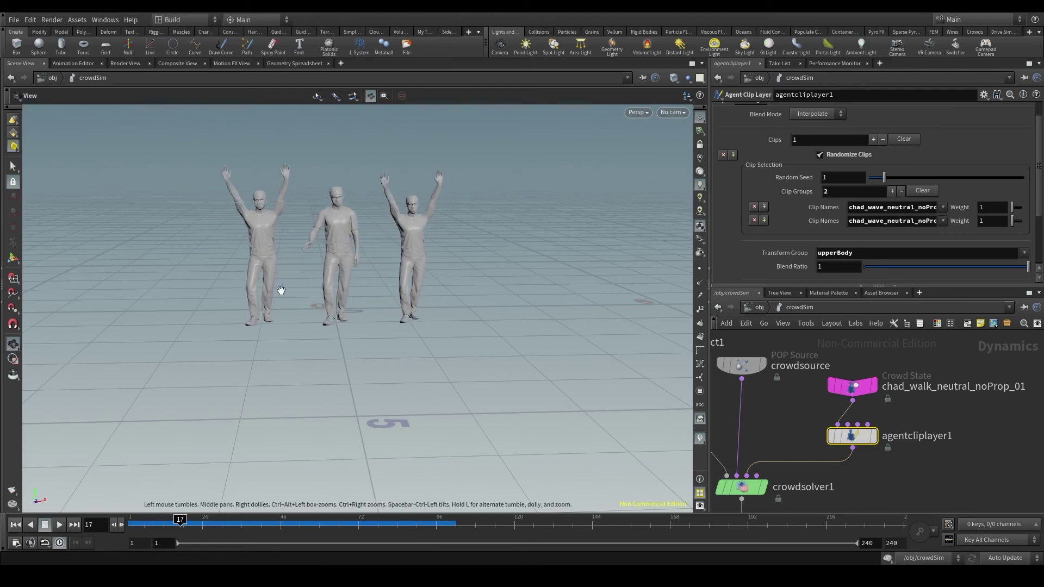
middle_drag(359, 227, 365, 248)
scroll(361, 245, up, 2)
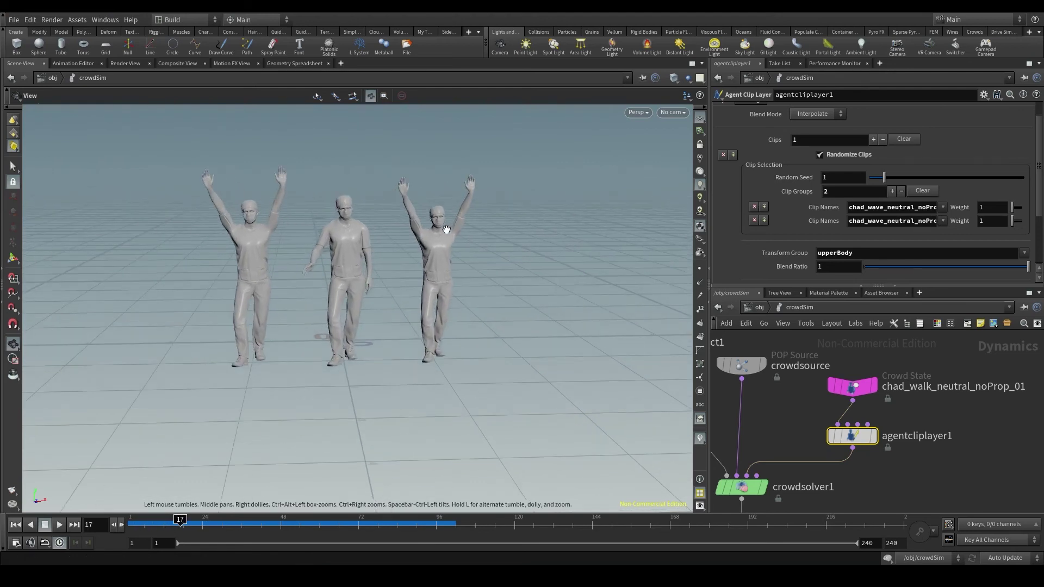
- Enable Initial Clip Time and Random Clip Offset, set the offset to 5, and play
click(20, 525)
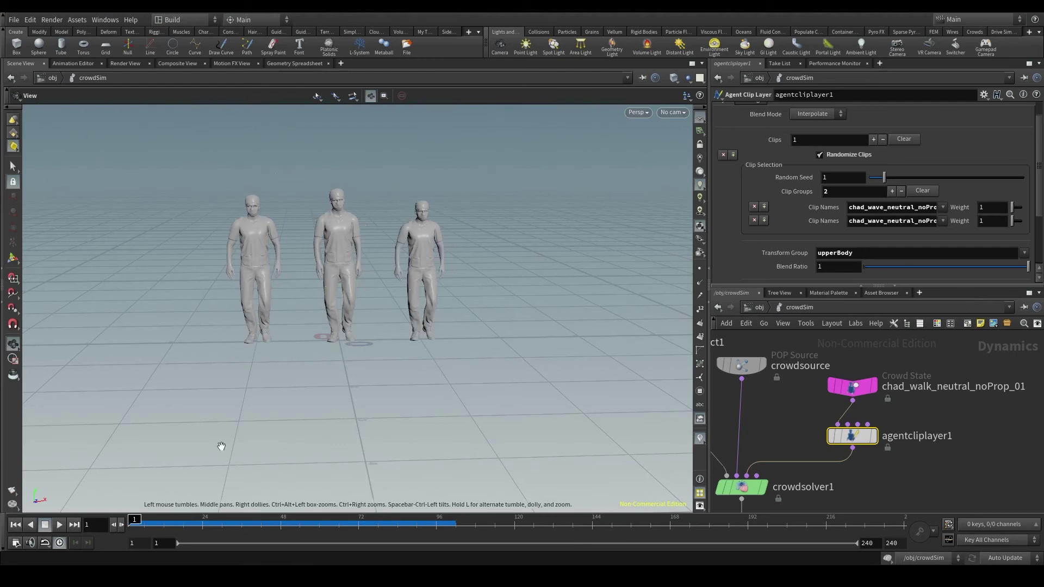
scroll(769, 240, down, 5)
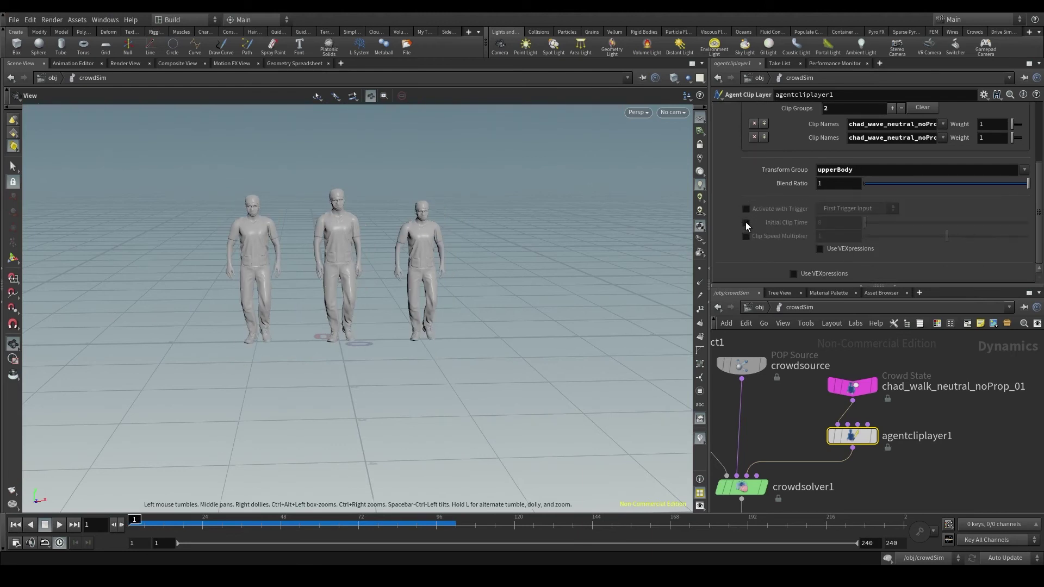
click(746, 223)
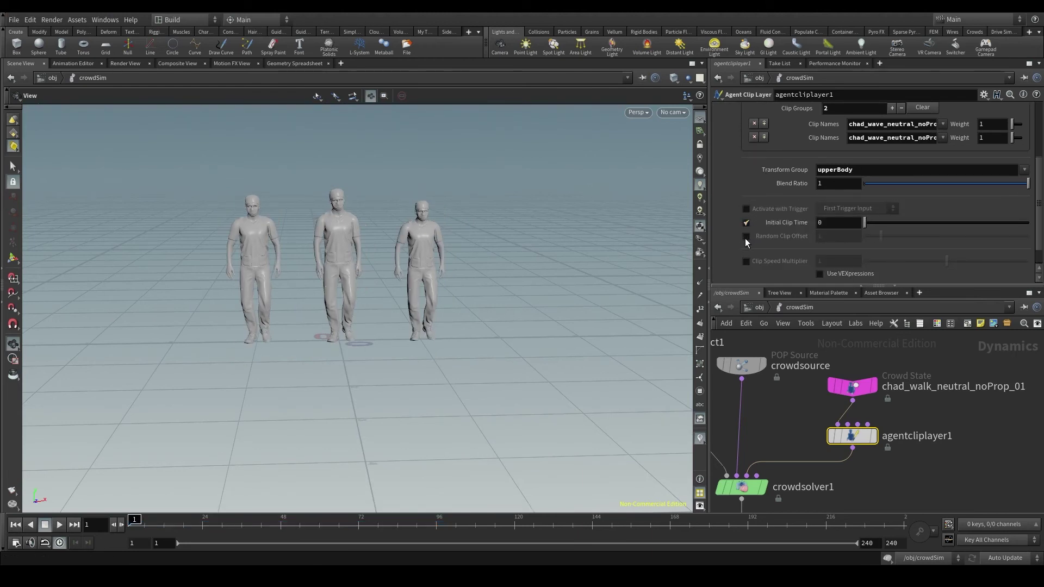
click(746, 236)
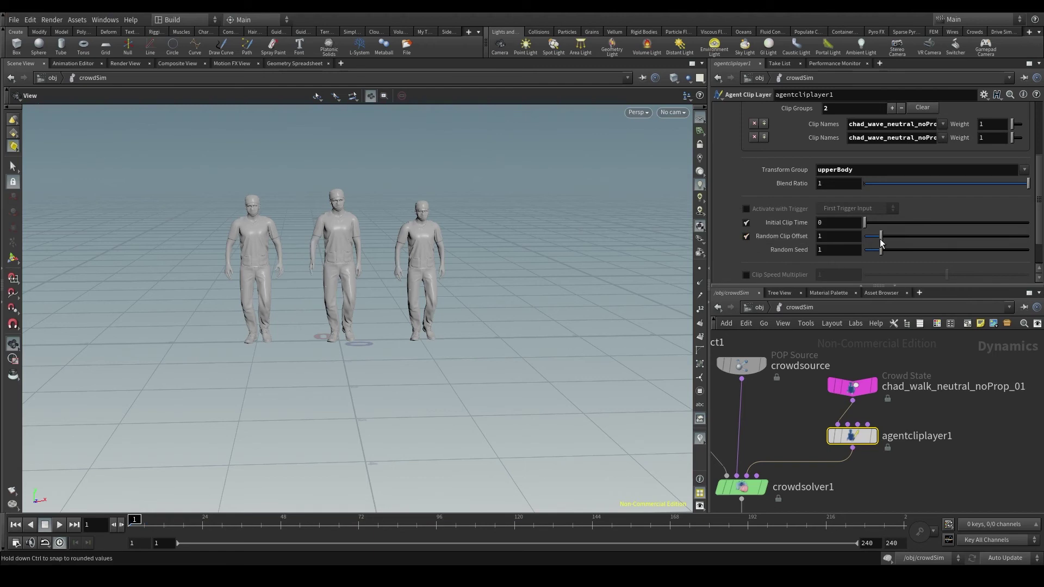
drag(879, 239, 857, 228)
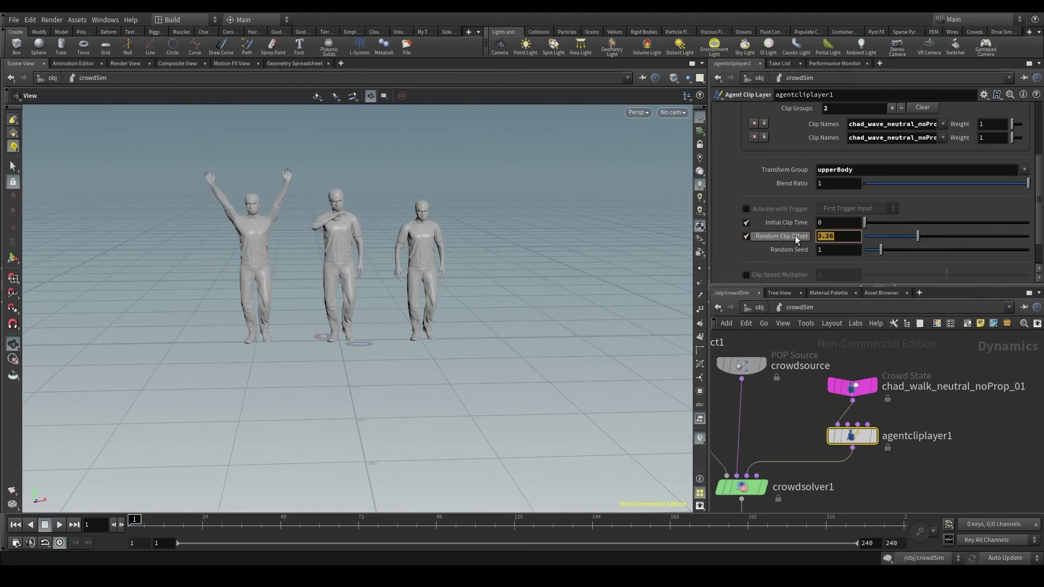
text(5)
key(Return)
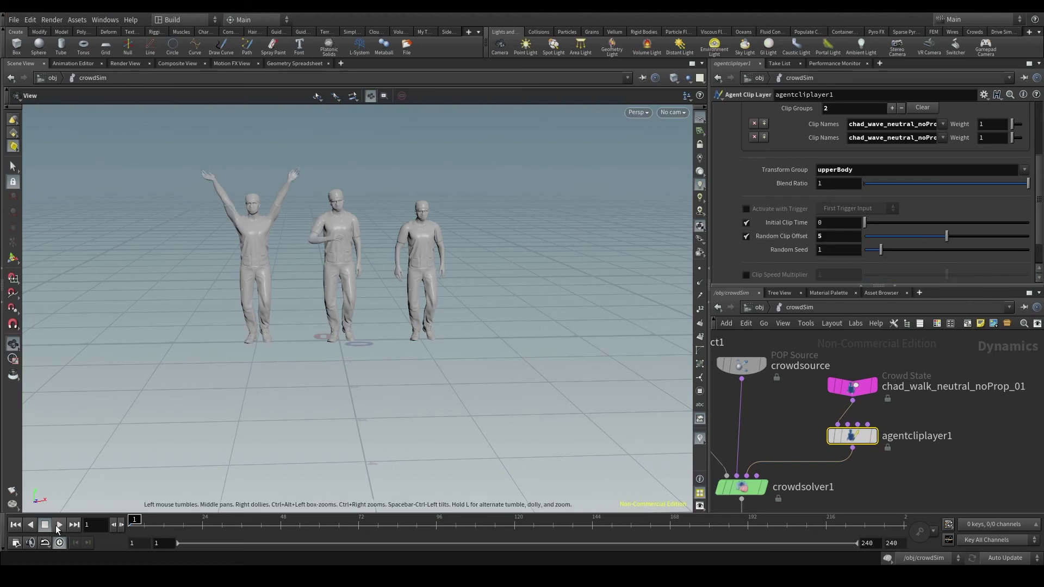
click(59, 526)
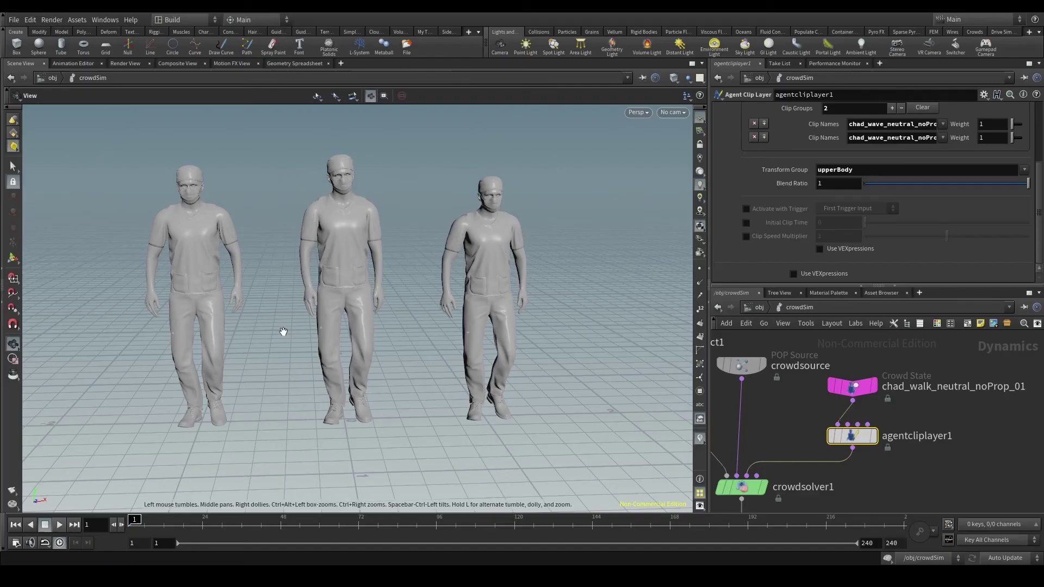
- Add a Crowd Trigger node (crowdtrigger1) to crowdSim and draw a wire from its output
drag(325, 308, 345, 308)
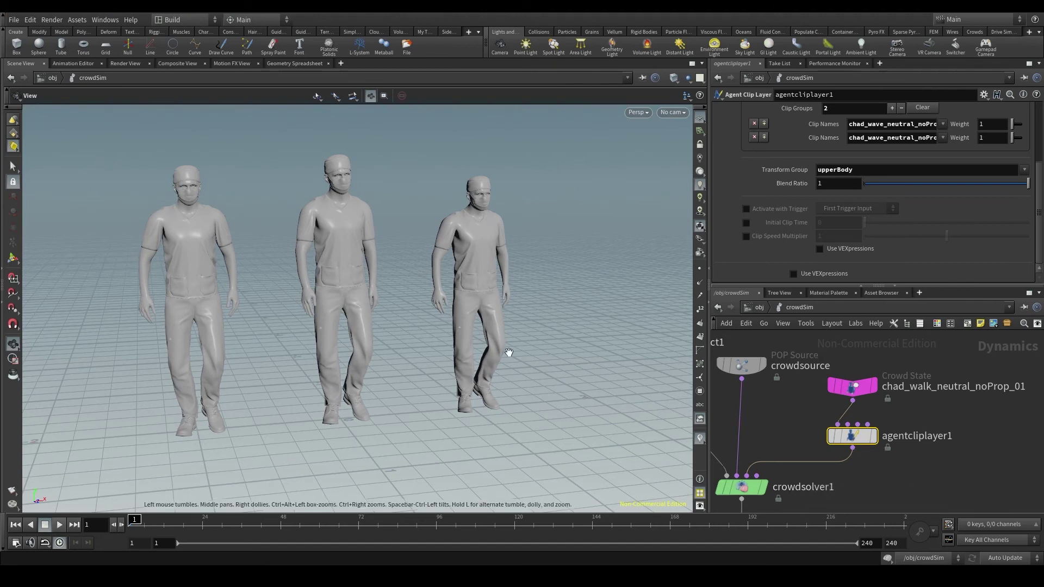
middle_drag(948, 414, 878, 413)
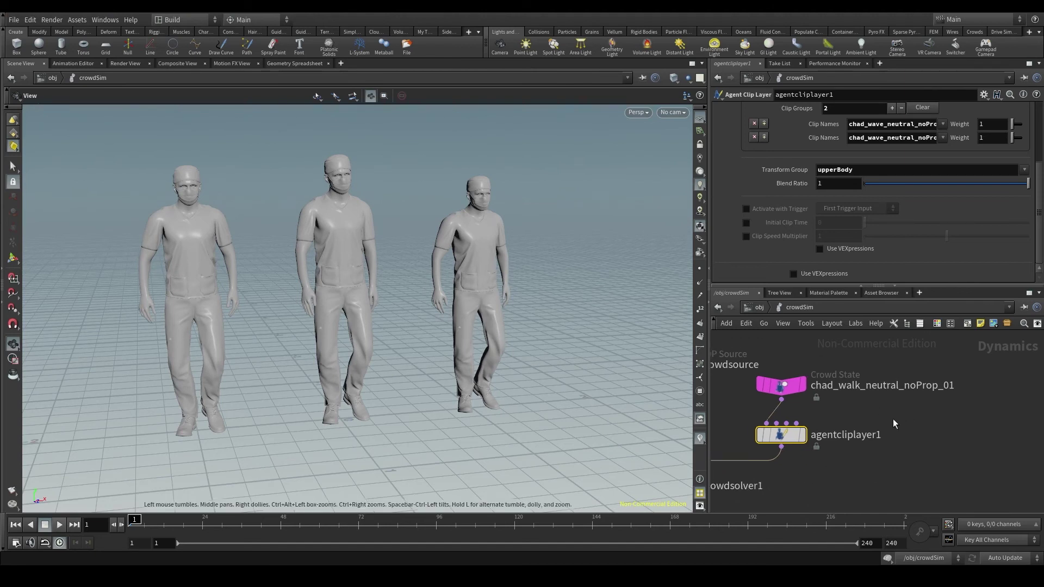
click(923, 422)
key(Tab)
text(crod tr)
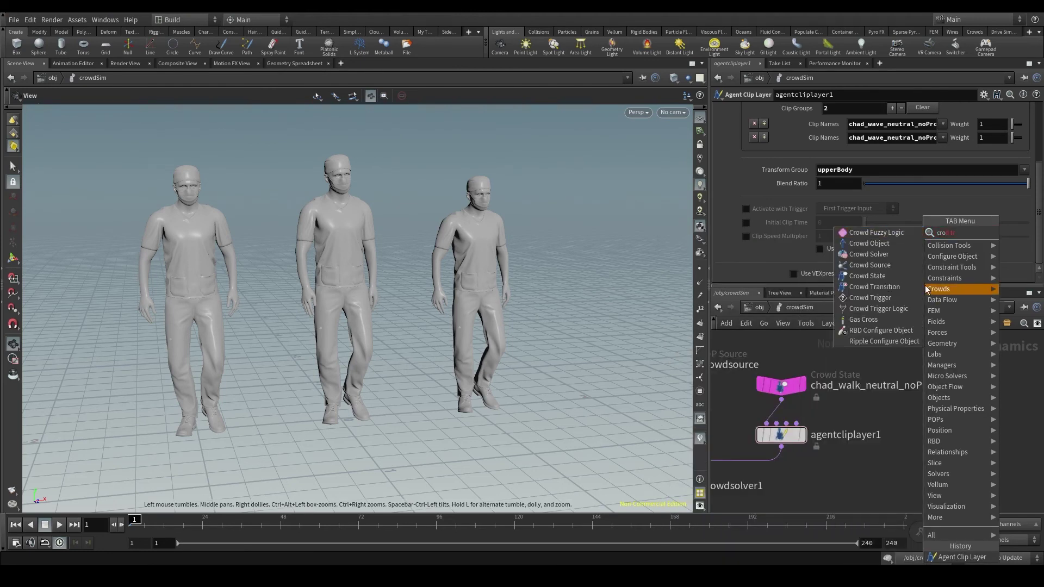
click(884, 299)
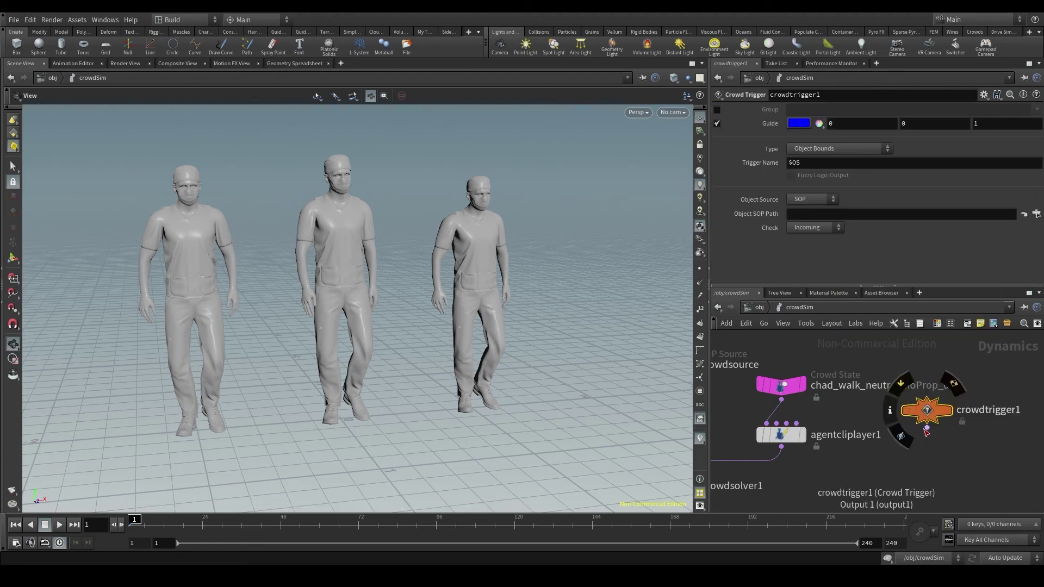
click(927, 429)
scroll(800, 419, up, 3)
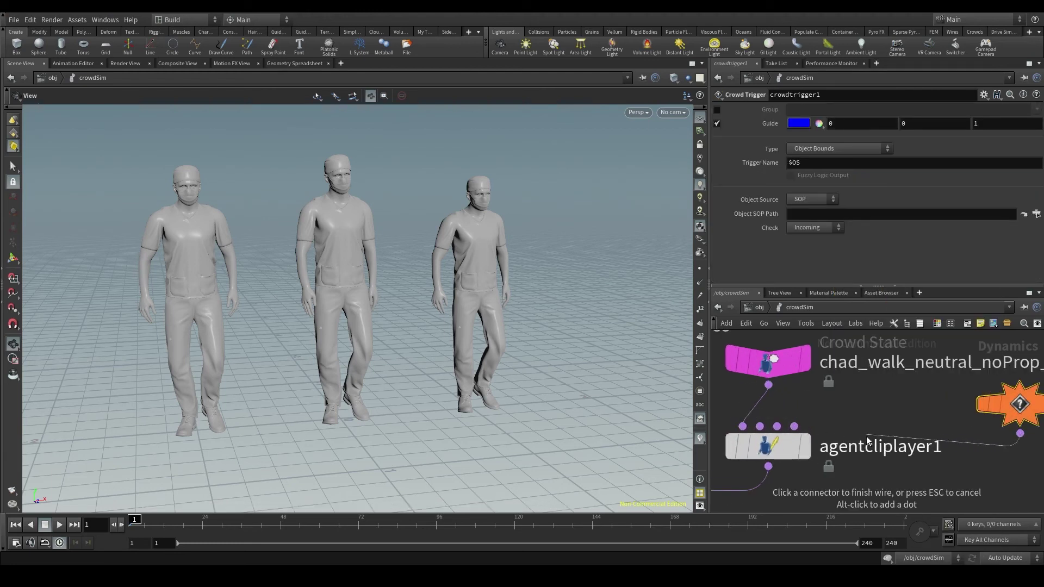
- Connect crowdtrigger1 to agentcliplayer1 and enable Activate with Trigger on First Trigger Input
click(761, 428)
scroll(859, 401, down, 3)
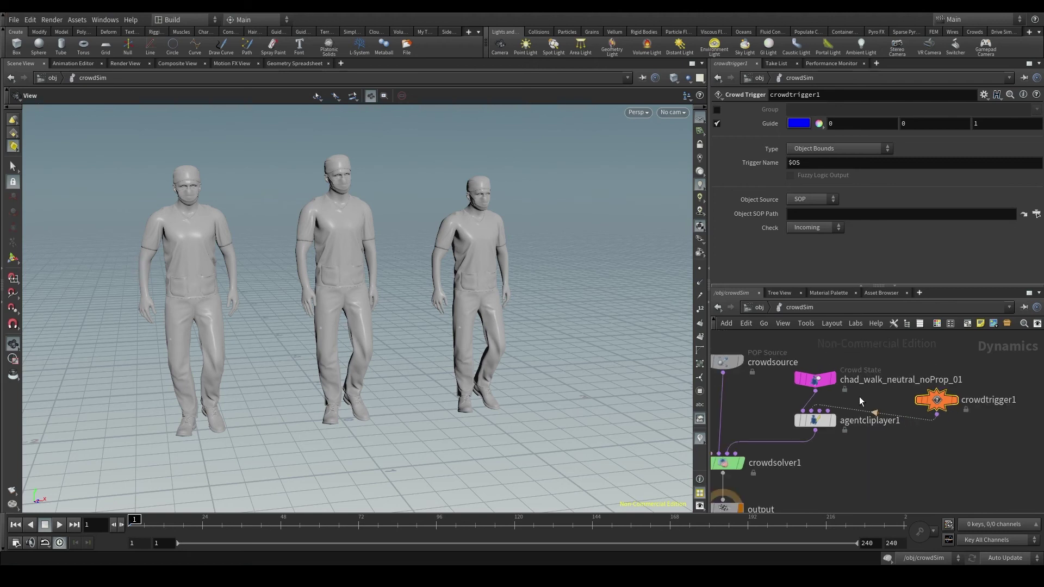
drag(823, 418, 814, 432)
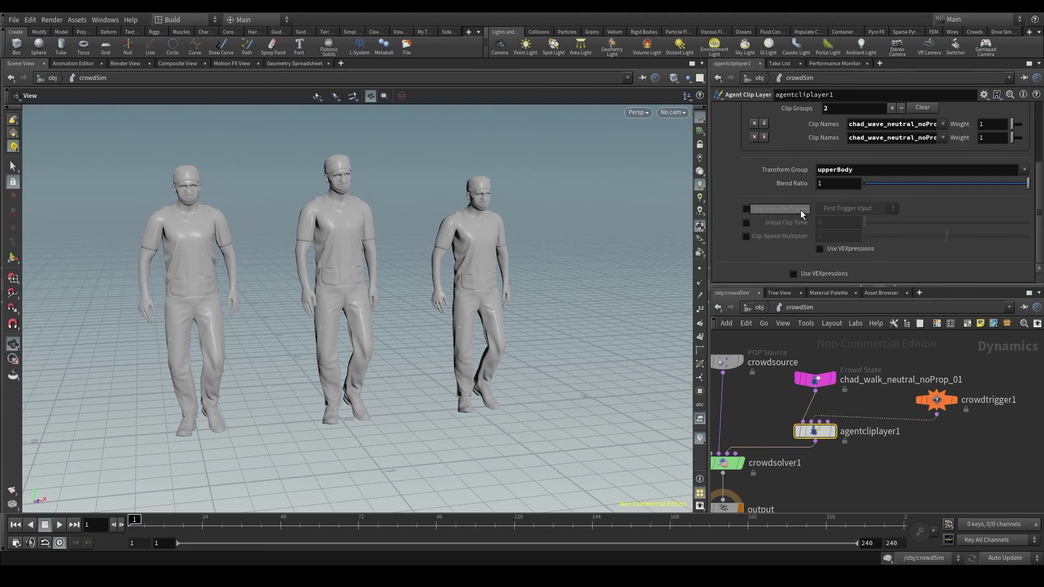
click(746, 209)
click(884, 209)
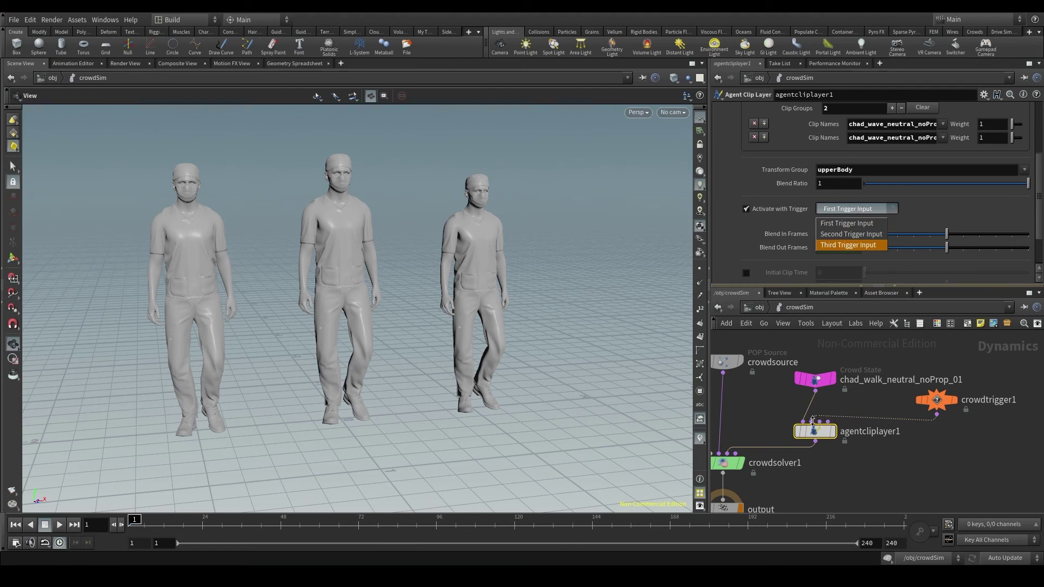
click(843, 223)
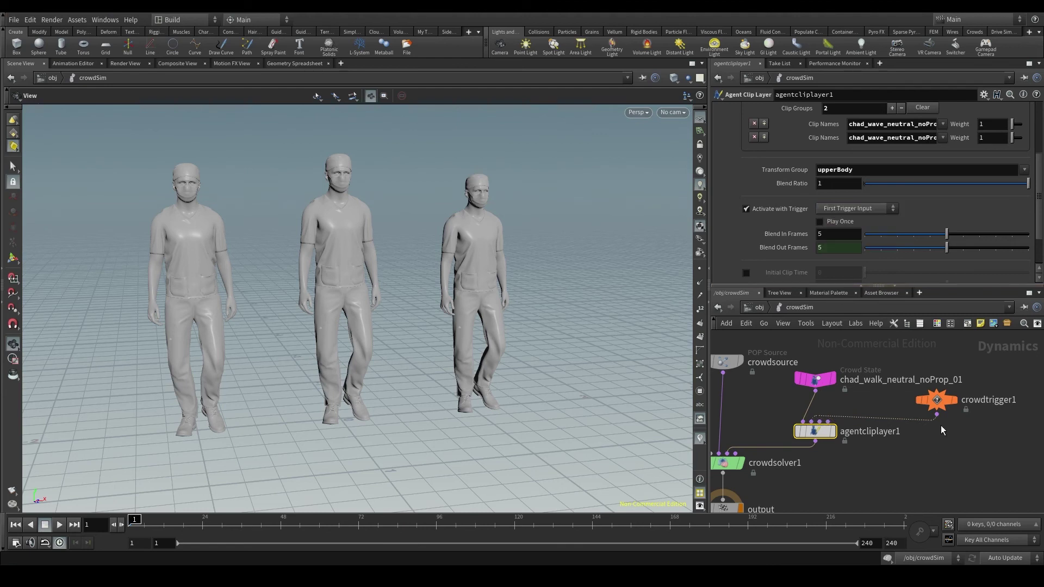
scroll(938, 416, up, 3)
middle_drag(832, 432, 938, 440)
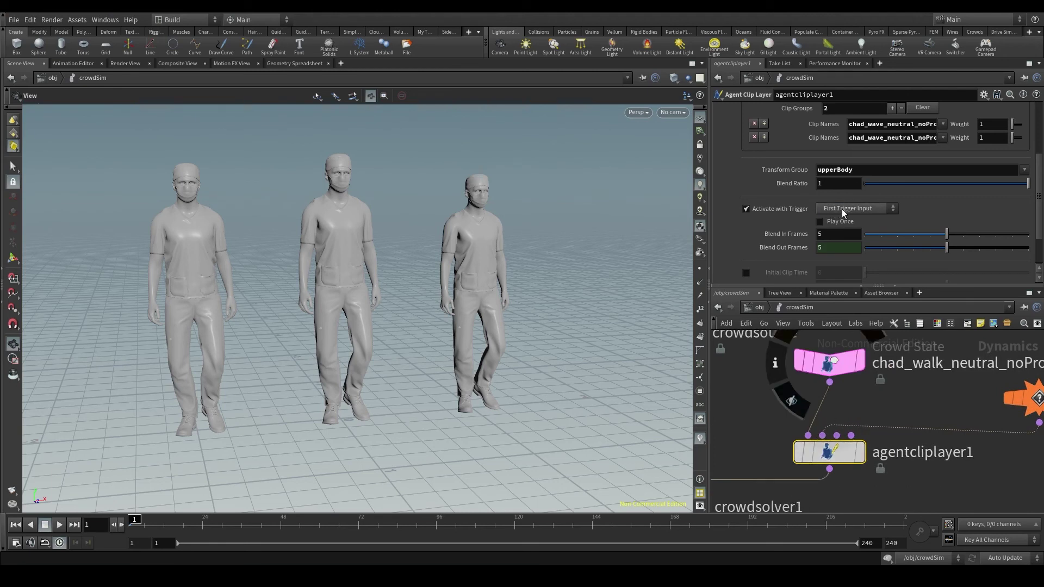
- Set crowdtrigger1 to Time (Current) with playback time 48 and random offset 10
scroll(937, 408, down, 3)
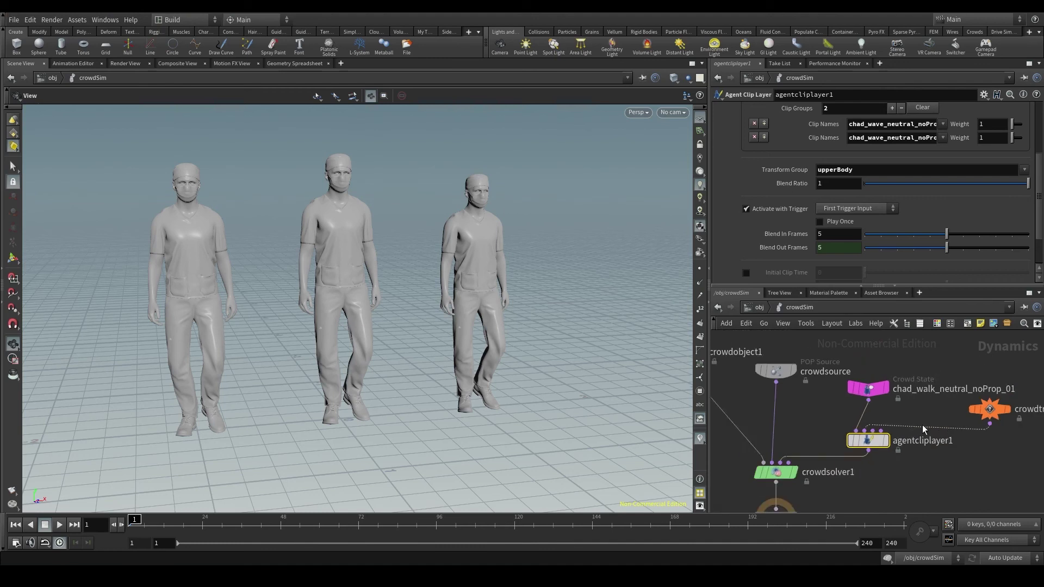
drag(937, 408, 967, 401)
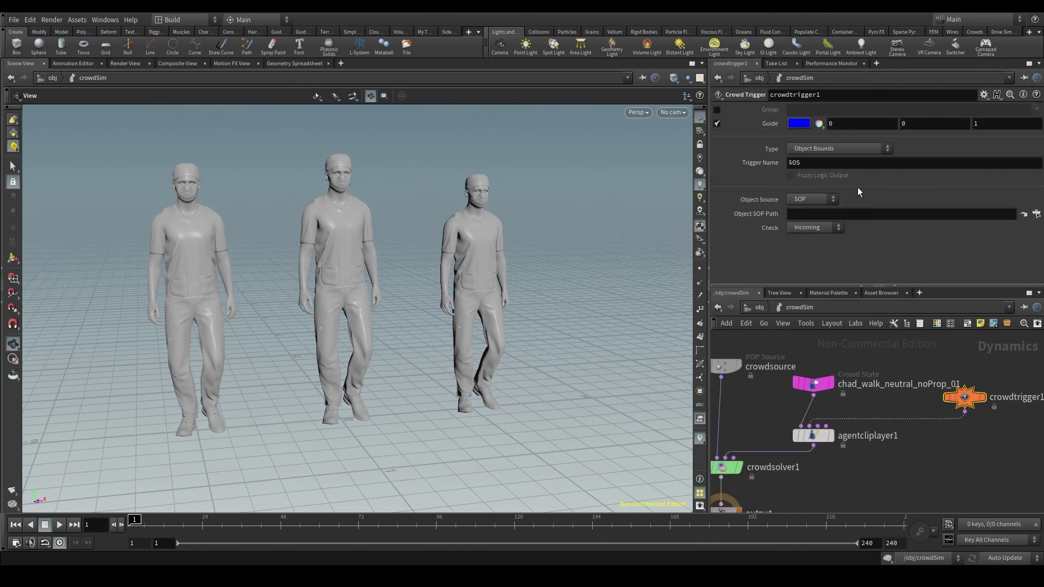
click(822, 147)
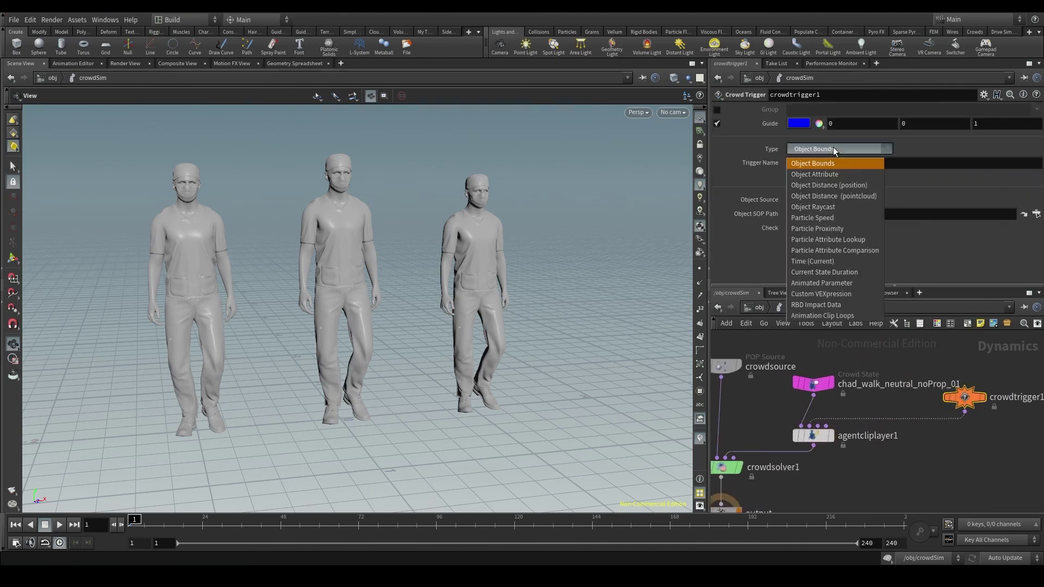
click(816, 265)
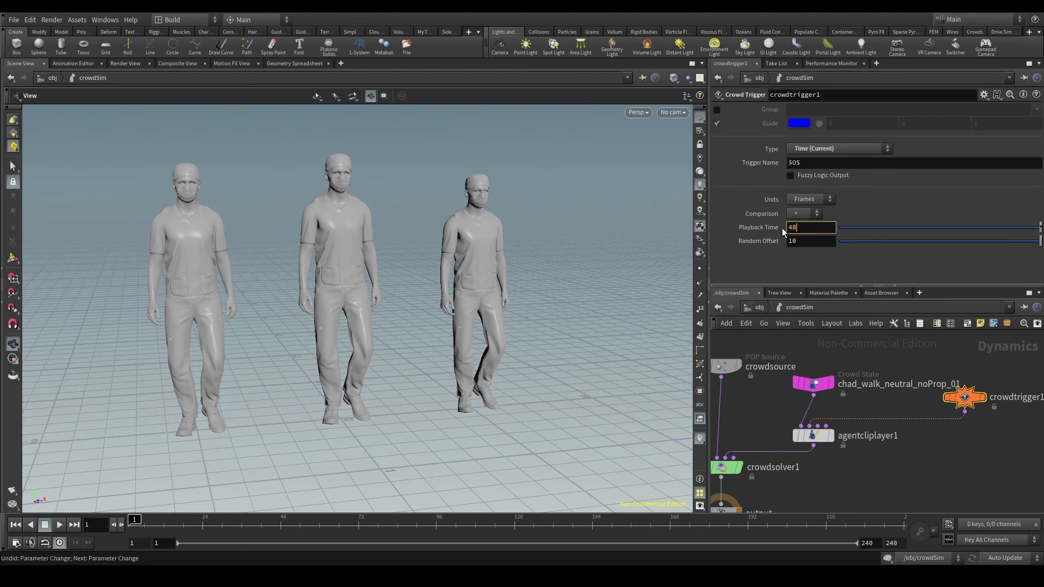
key(Return)
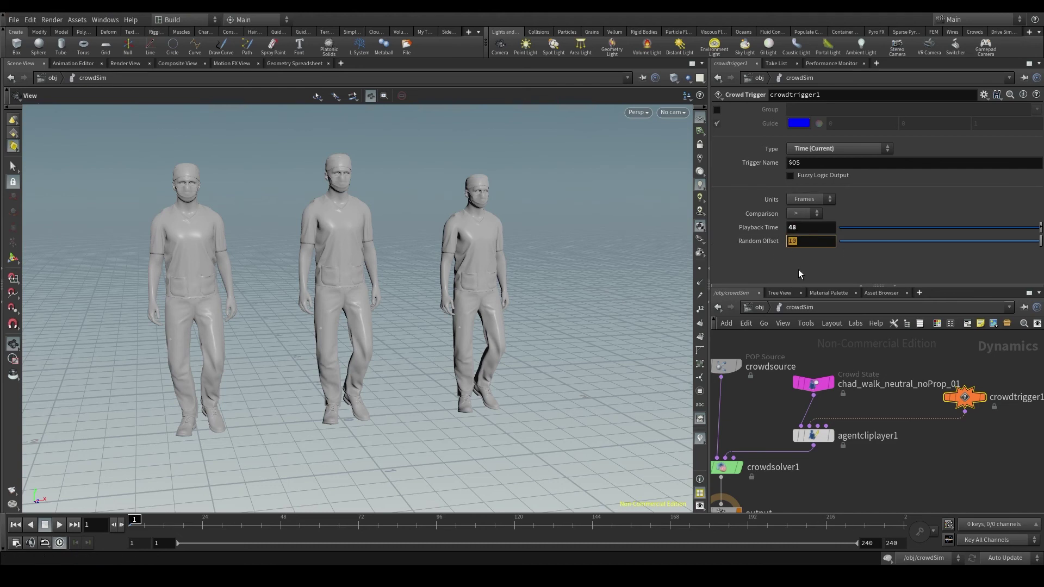
- Frame all three agents in the viewport and replay the sim from the first frame
scroll(769, 410, down, 3)
scroll(769, 410, down, 5)
middle_drag(768, 410, 849, 399)
scroll(822, 390, up, 5)
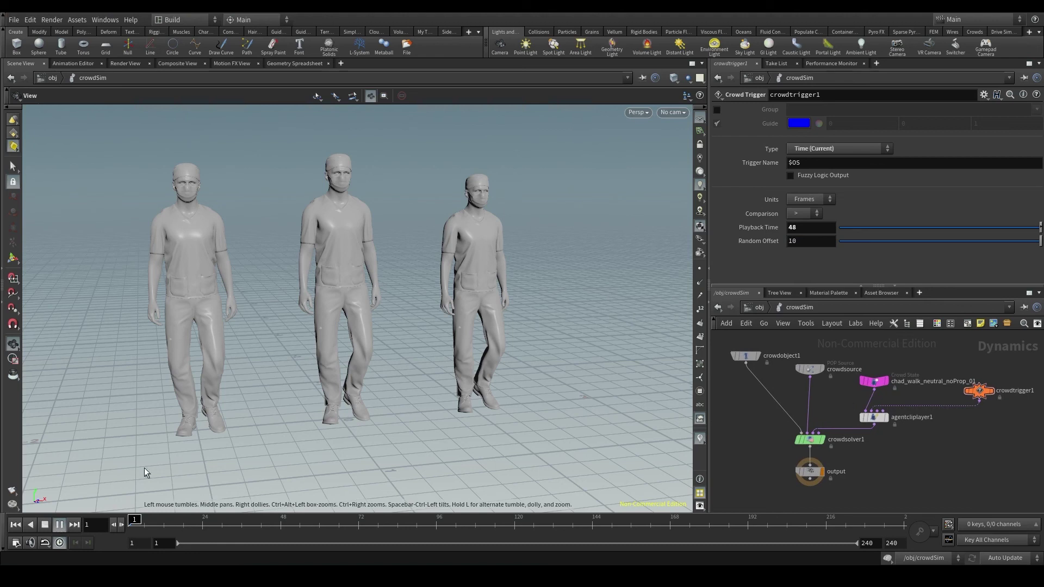
scroll(397, 431, down, 5)
middle_drag(421, 424, 290, 301)
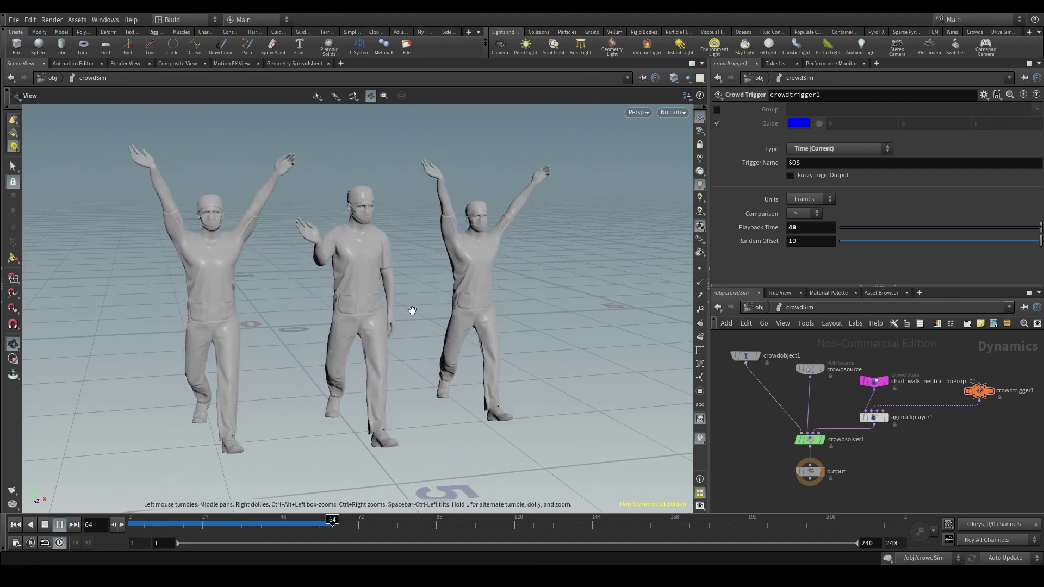
right_drag(412, 310, 359, 327)
middle_drag(359, 326, 294, 327)
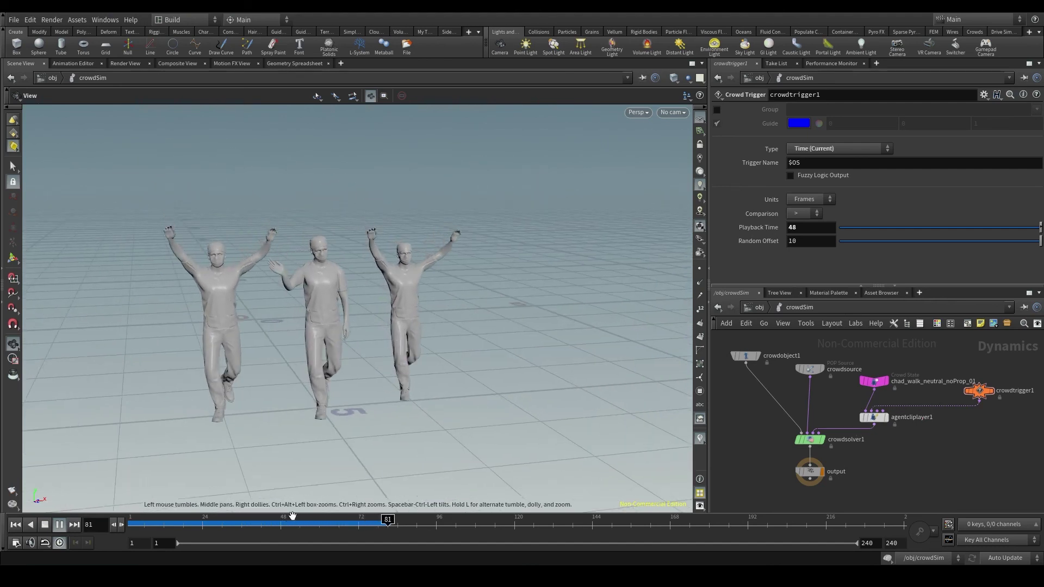
click(59, 525)
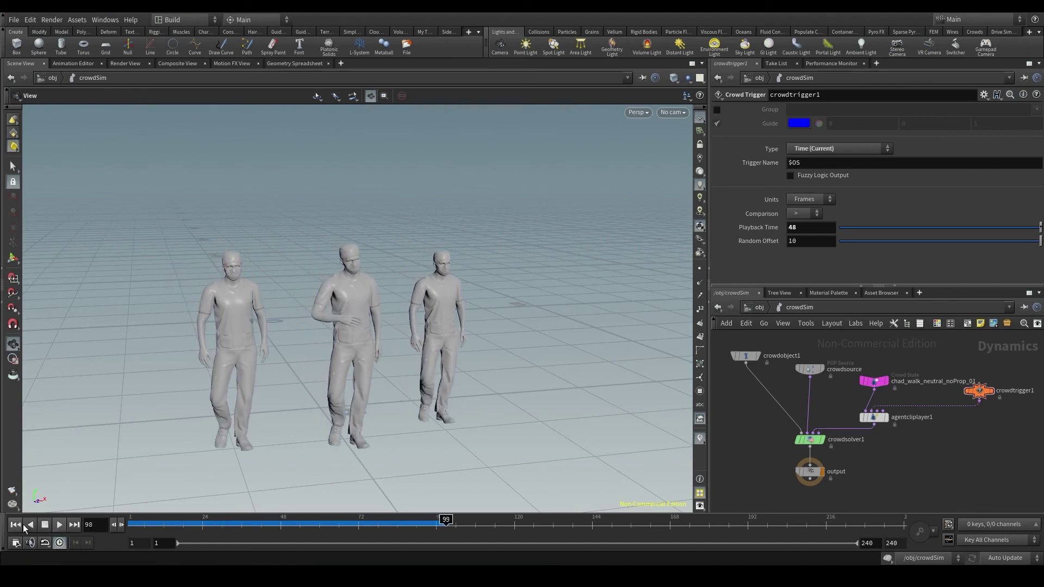
click(22, 525)
click(60, 527)
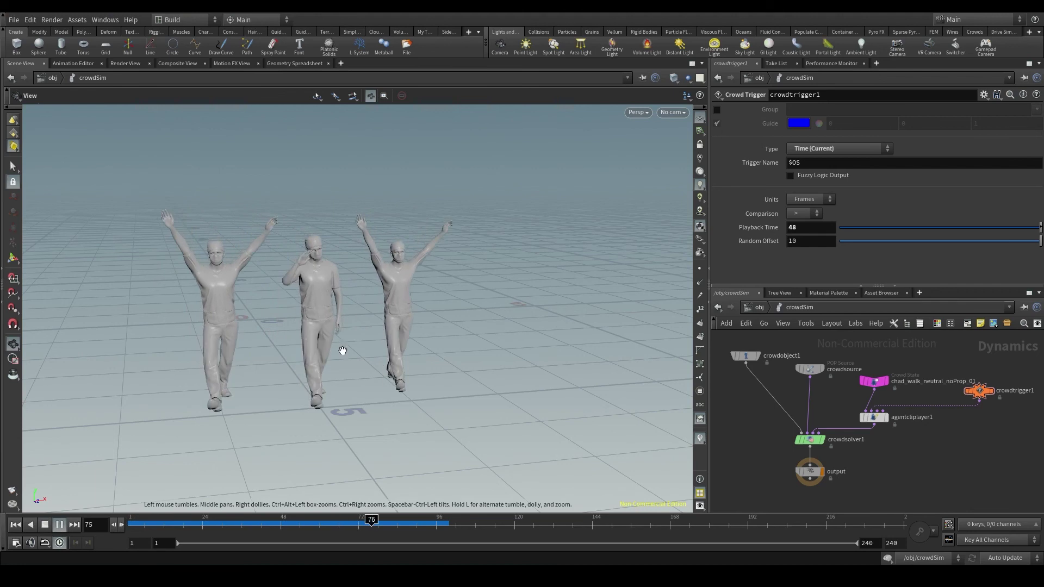
- Scrub back before the trigger and replay to watch waves start after frame 48
click(60, 526)
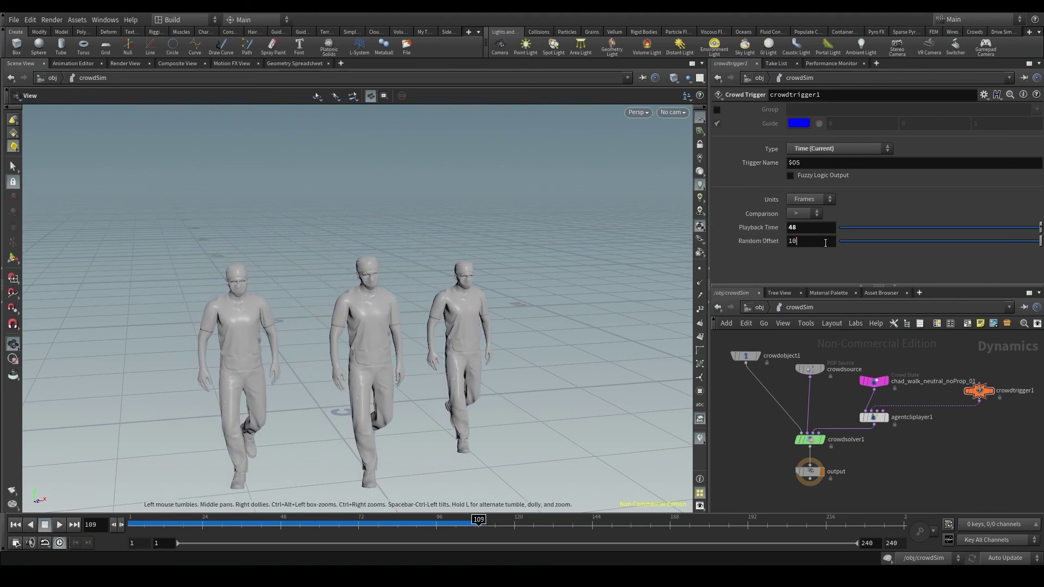
drag(244, 528, 211, 529)
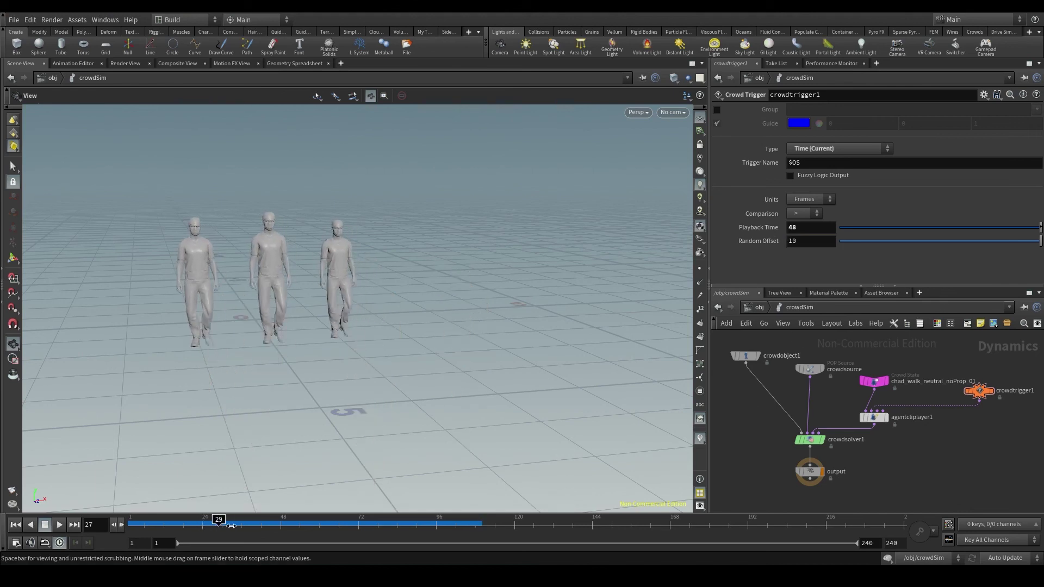
drag(334, 519, 192, 526)
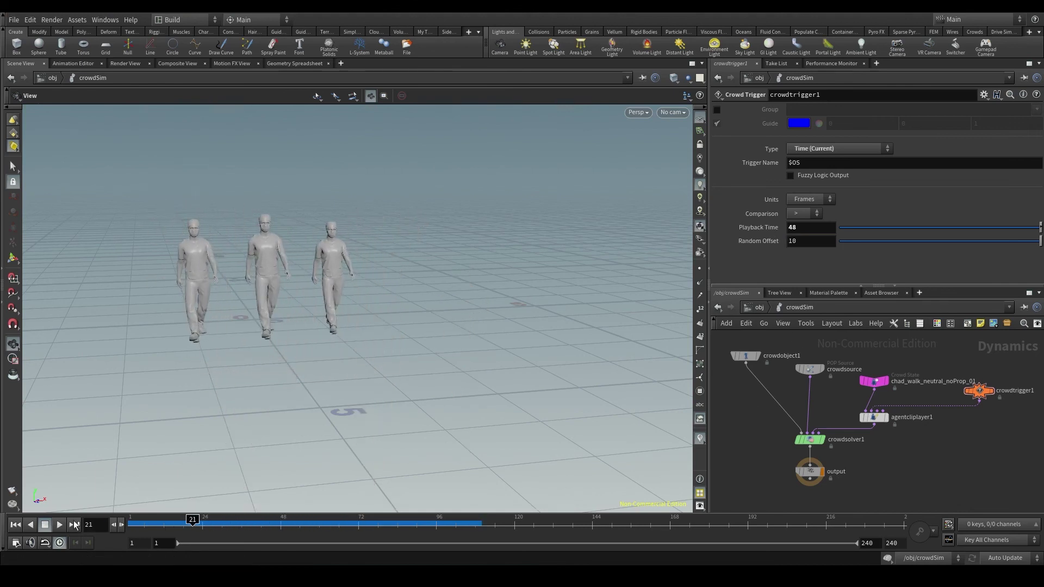
click(60, 525)
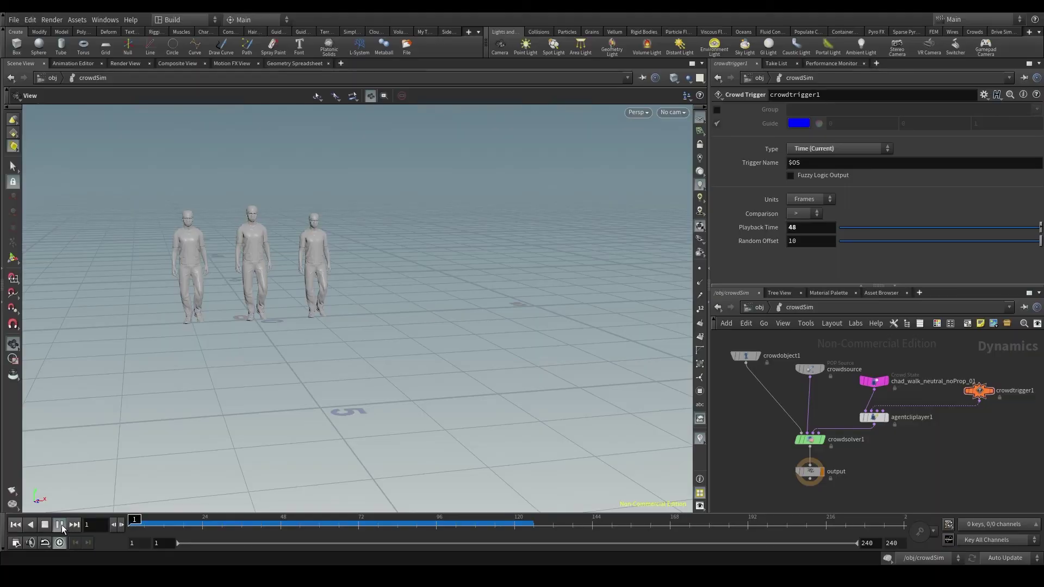
click(60, 524)
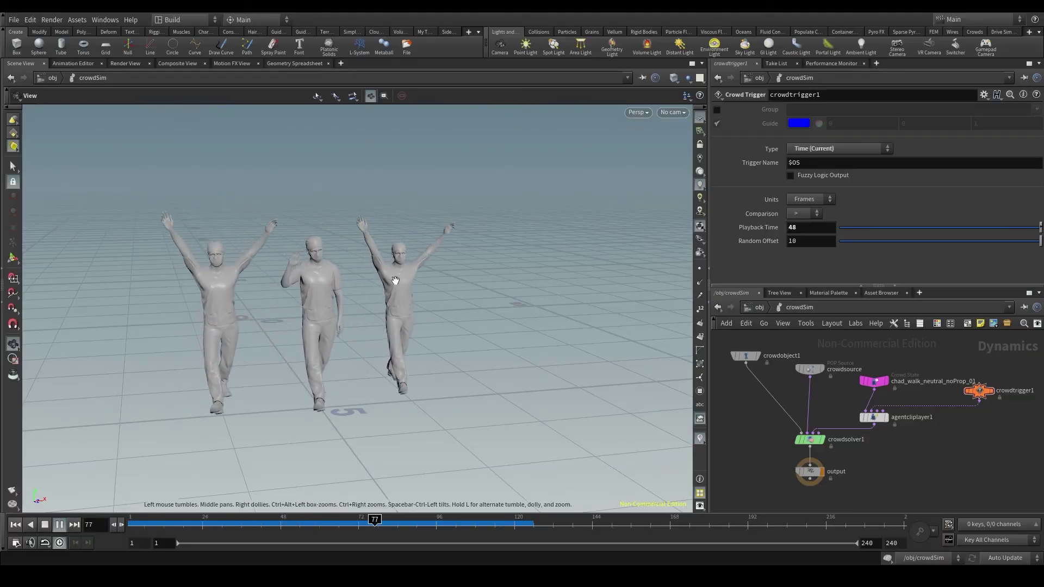
click(60, 524)
drag(341, 524, 144, 523)
- Set agentcliplayer1's Blend In Frames to 12 (Blend Out follows) and replay the sim from the start
click(877, 419)
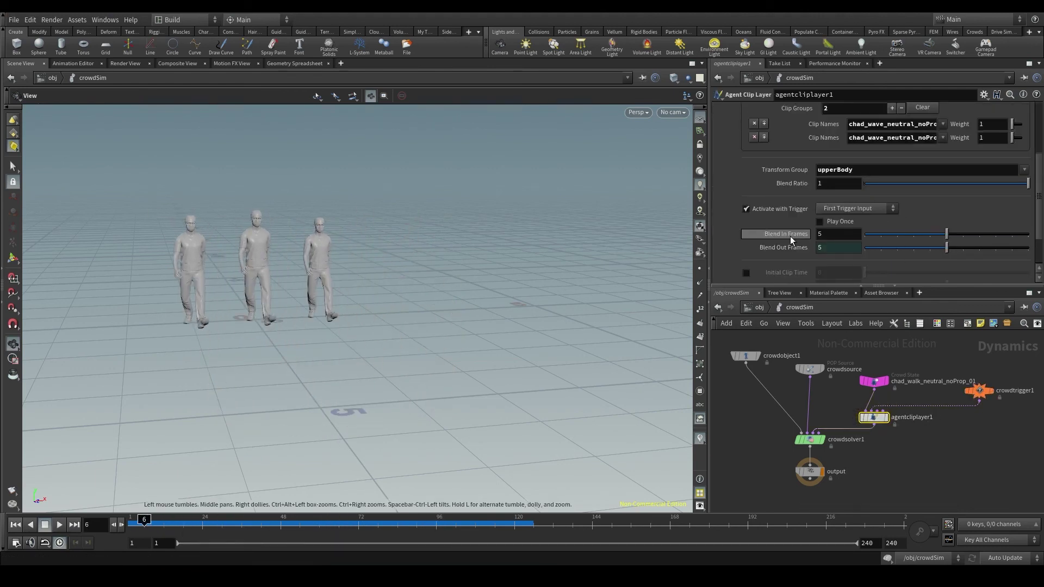
scroll(844, 194, down, 3)
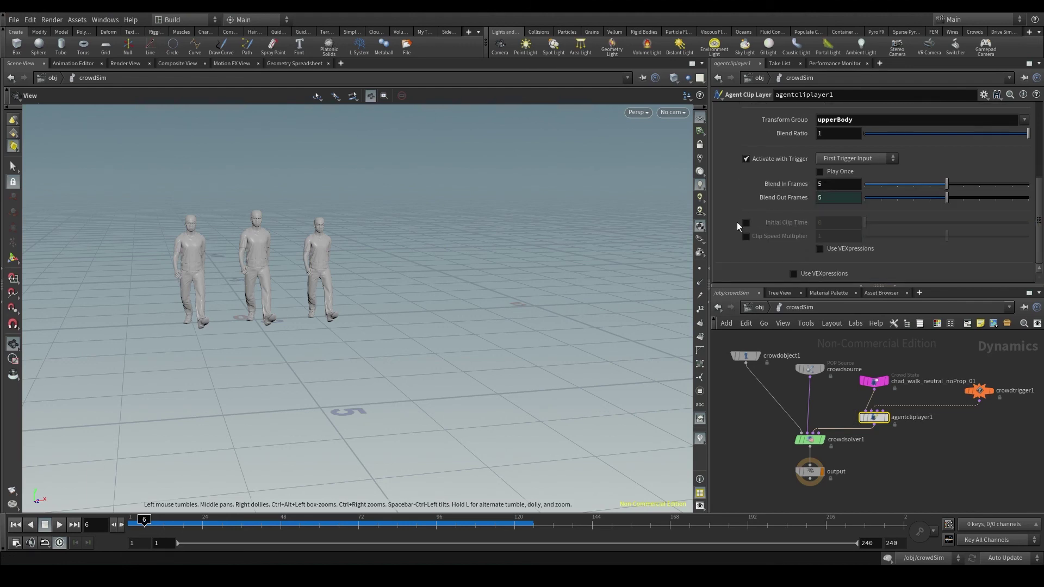
click(810, 183)
text(12)
key(Return)
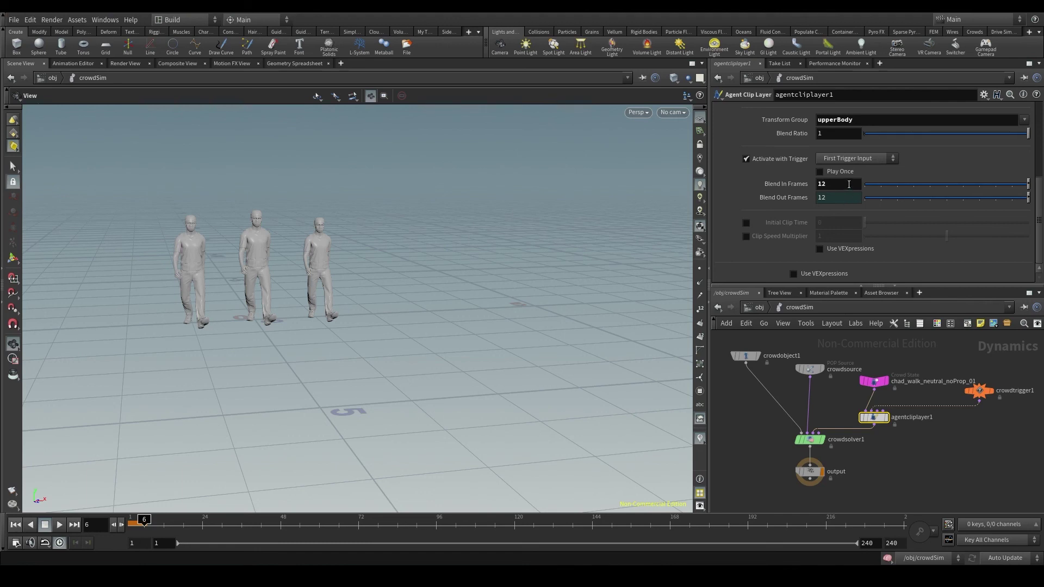
click(15, 525)
click(60, 525)
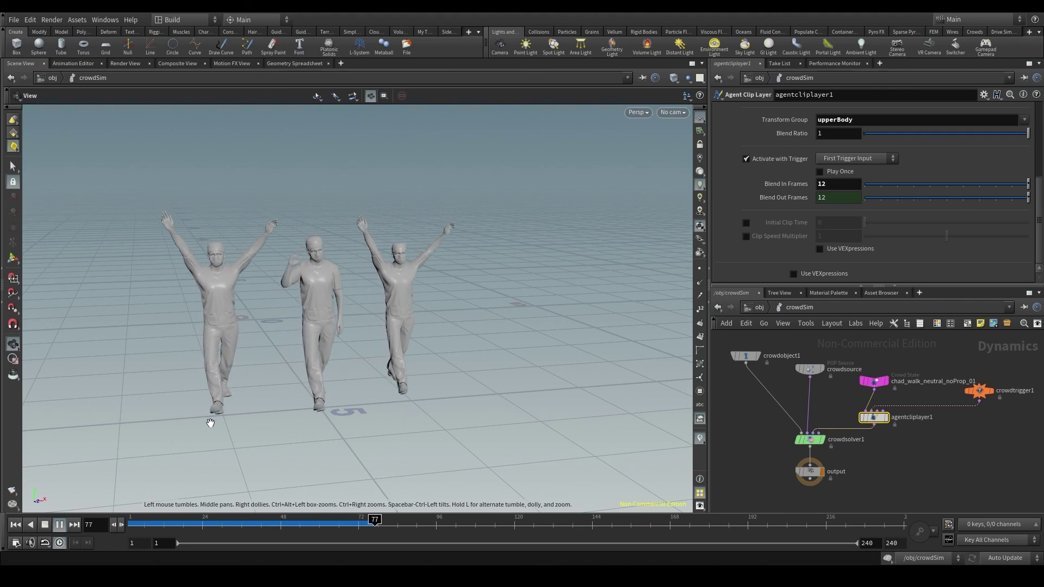
- Pause the sim, rewind to the first frame and play again to watch the 12-frame wave blend
click(59, 523)
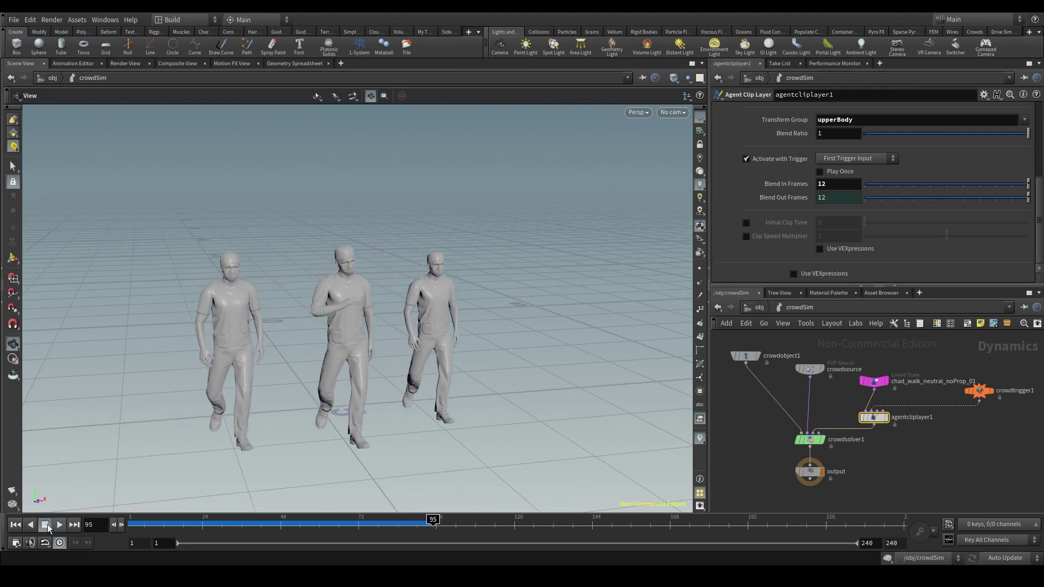
click(14, 526)
click(61, 526)
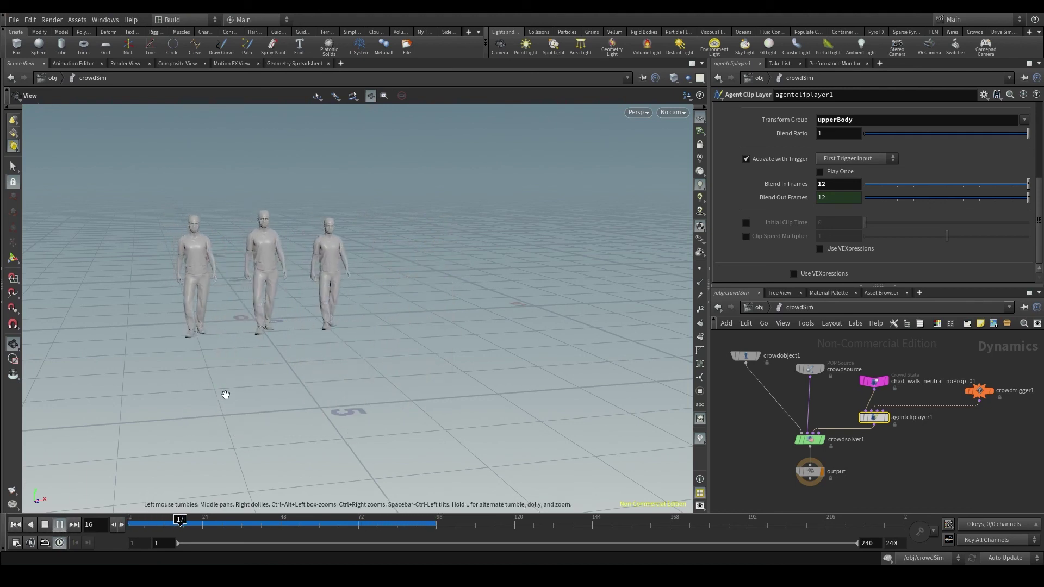